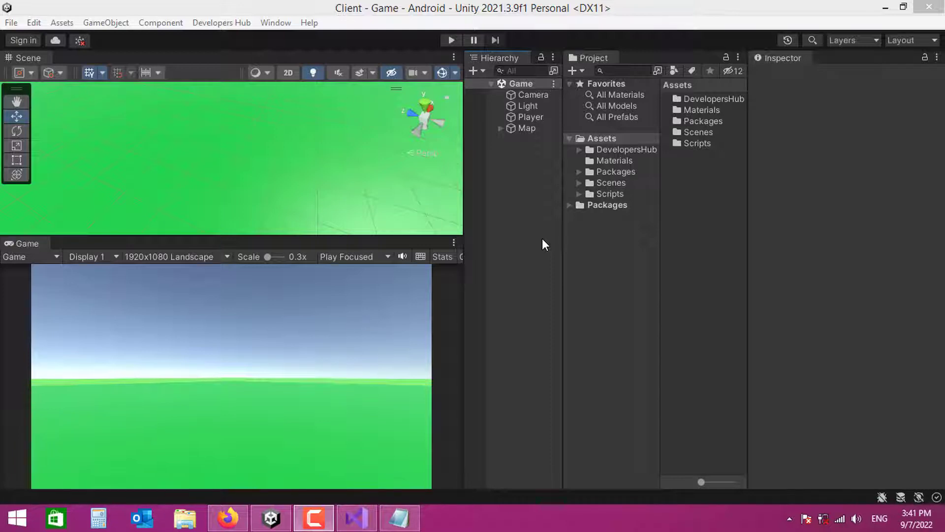
# View the Low-Poly Simple Nature Pack page in Firefox, and find the imported SimpleNaturePack folder under Packages in Unity's project assets.
pyautogui.click(228, 518)
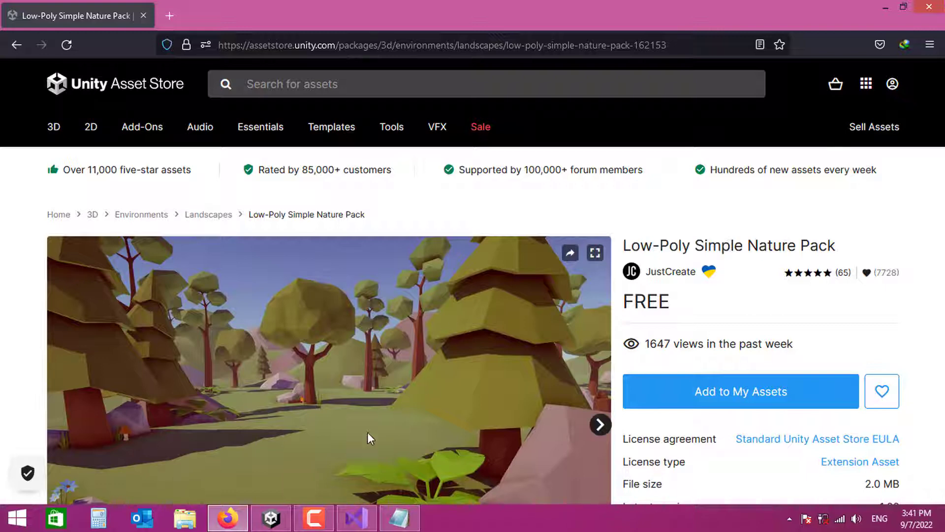
pyautogui.click(273, 523)
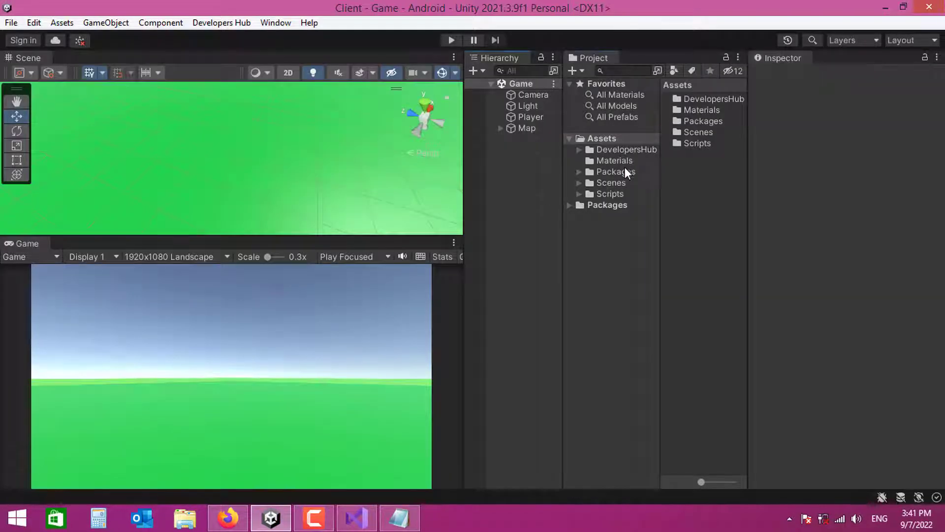
pyautogui.click(626, 170)
pyautogui.click(711, 99)
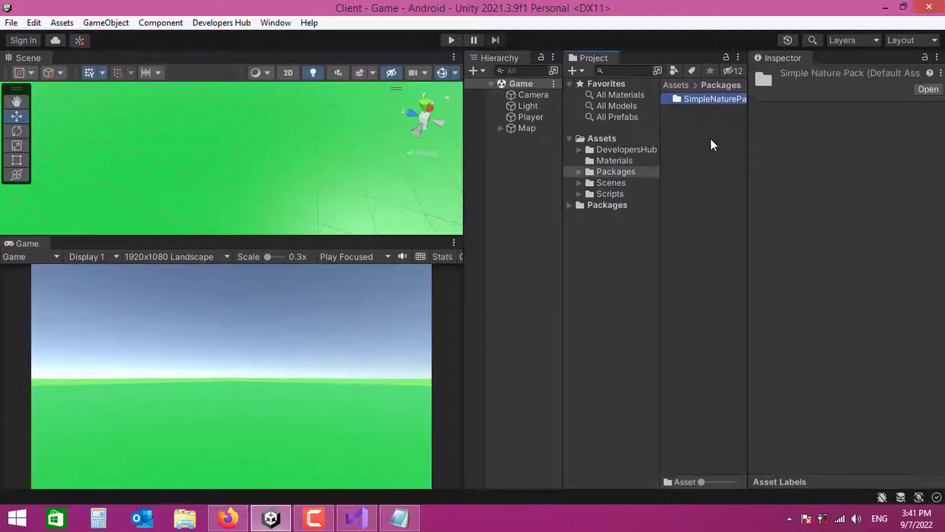
# Delete the Map object from the Game scene.
pyautogui.click(722, 174)
pyautogui.click(527, 128)
pyautogui.press('Delete')
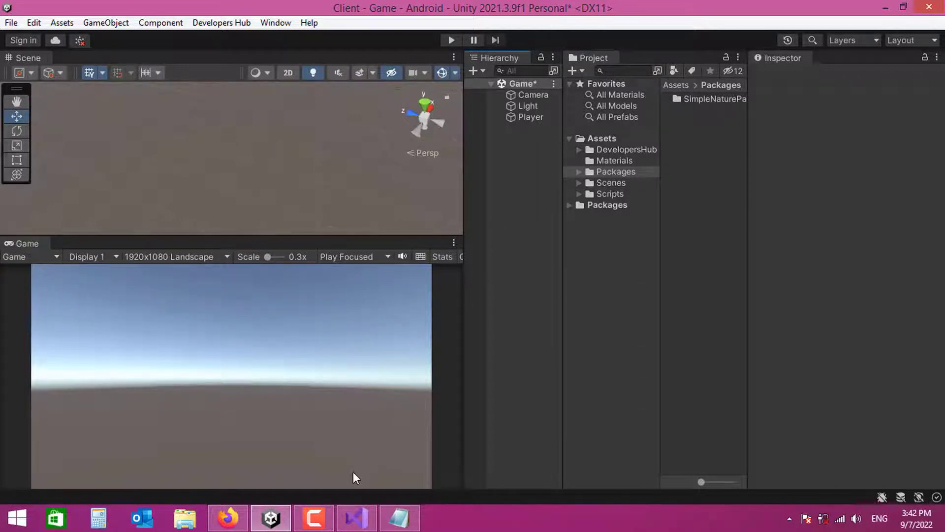
# Open the Camera object's CameraController script in Visual Studio and go to the AdjustBounds method.
pyautogui.click(524, 93)
pyautogui.doubleClick(892, 193)
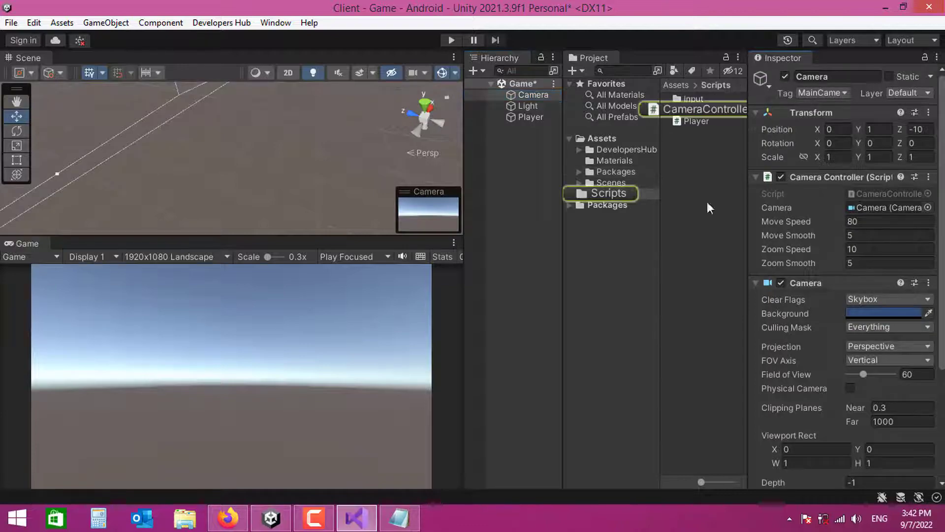
pyautogui.scroll(-20, 683, 287)
pyautogui.scroll(-20, 683, 282)
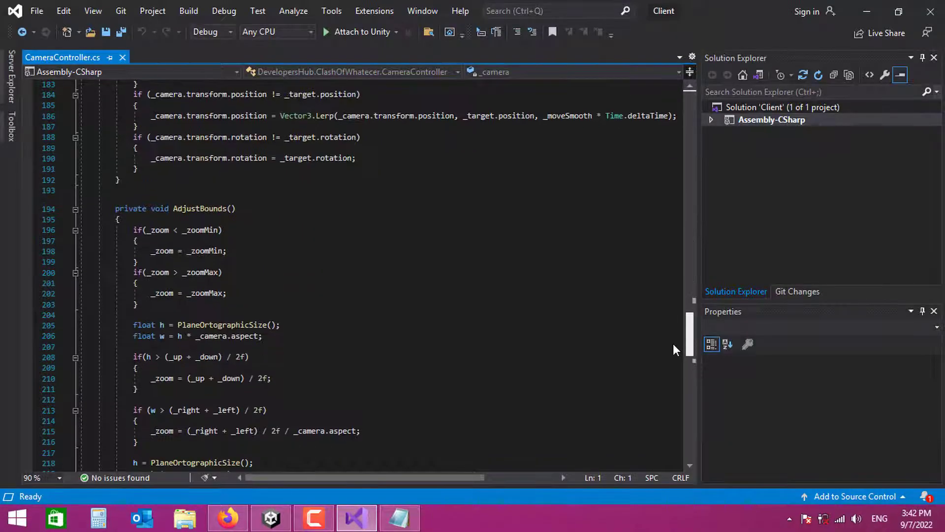
pyautogui.click(213, 356)
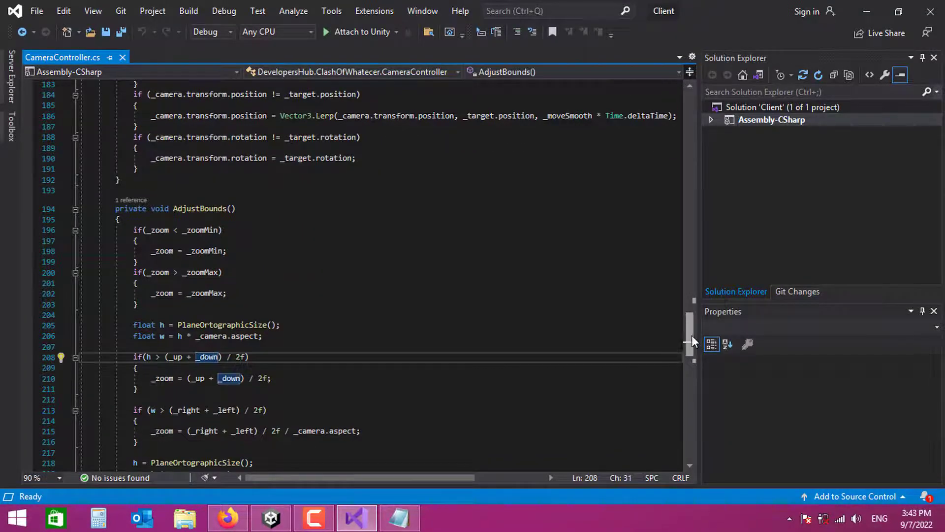
pyautogui.moveTo(692, 335); pyautogui.dragTo(691, 348)
pyautogui.click(133, 283)
pyautogui.click(151, 261)
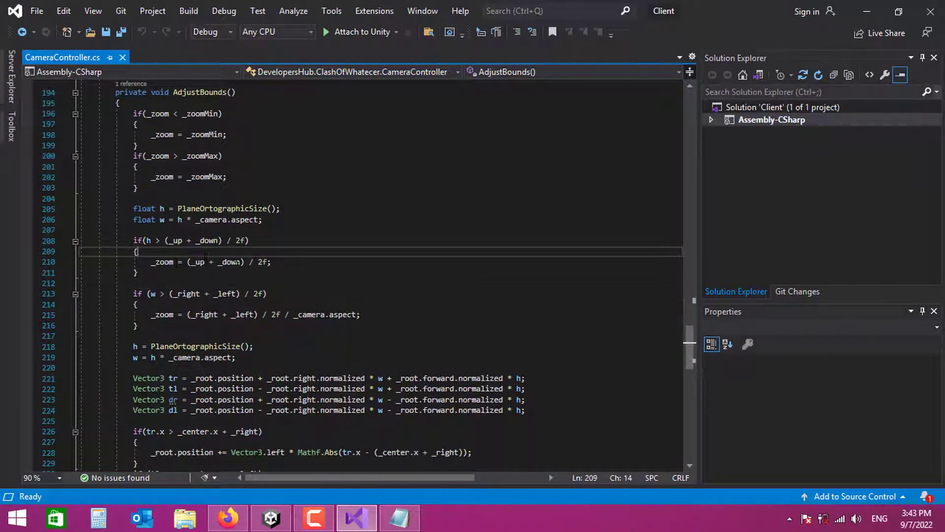
pyautogui.moveTo(150, 261); pyautogui.dragTo(271, 261)
pyautogui.click(133, 283)
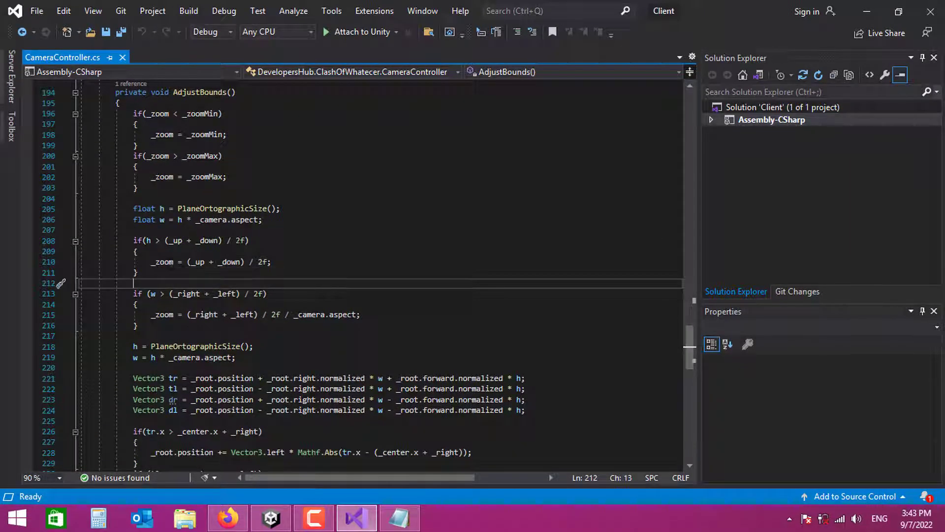
pyautogui.hotkey('ctrl', 'z')
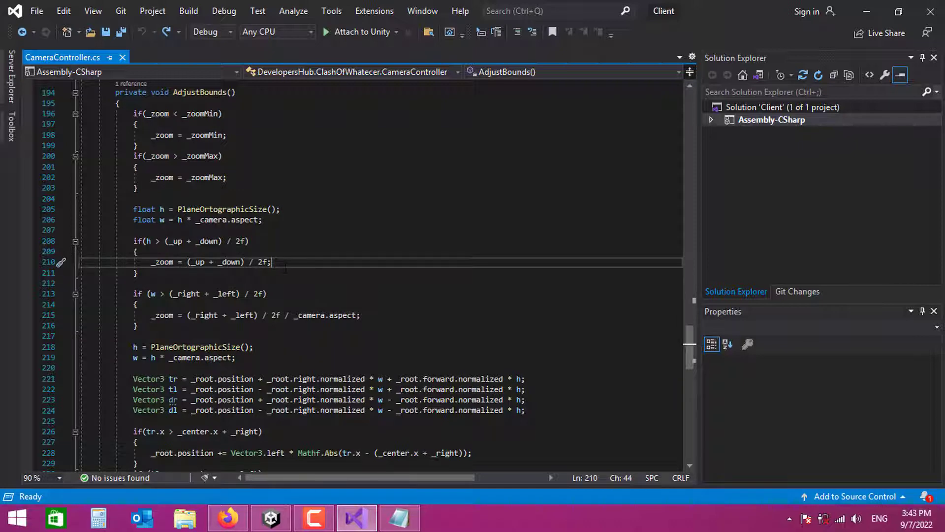
# In the height check of AdjustBounds, replace the _zoom assignment with the declaration float n = (_up + _down) / 2f and add an empty line below.
pyautogui.press('Return')
pyautogui.doubleClick(167, 262)
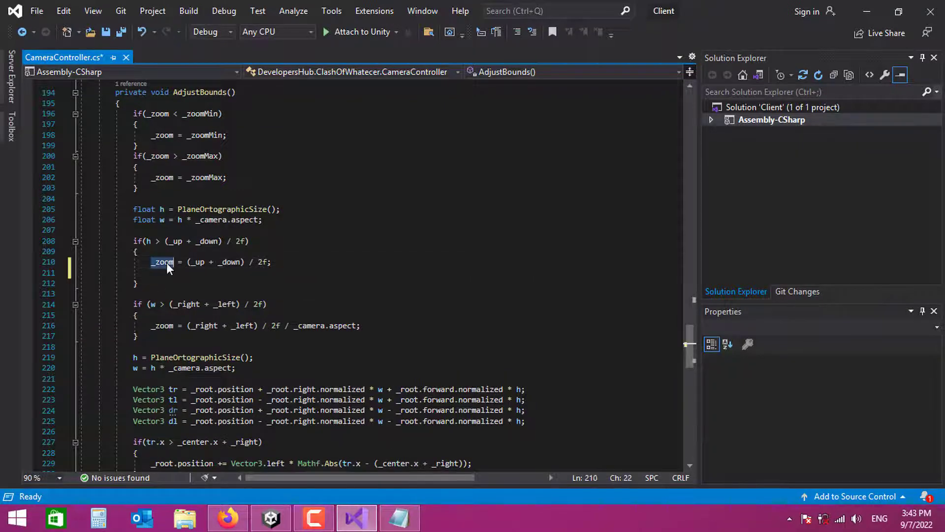
pyautogui.write('flont ')
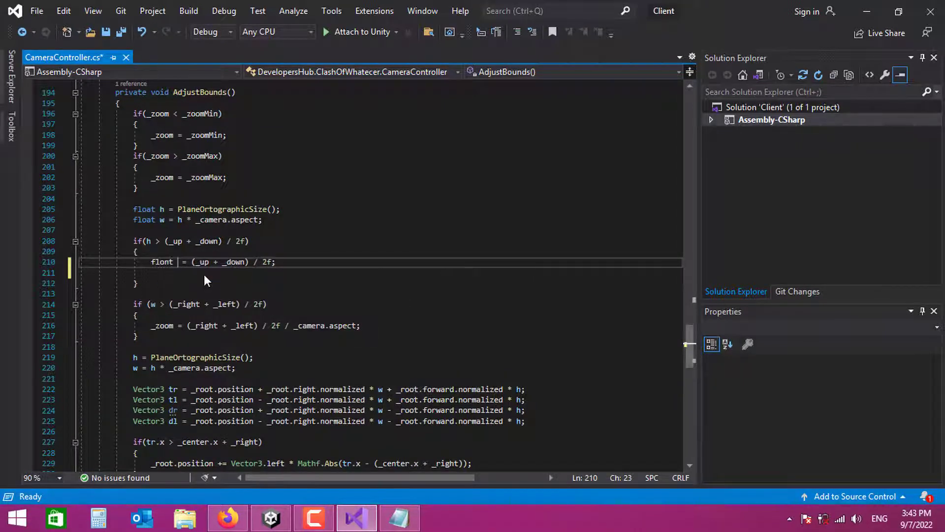
pyautogui.write('n')
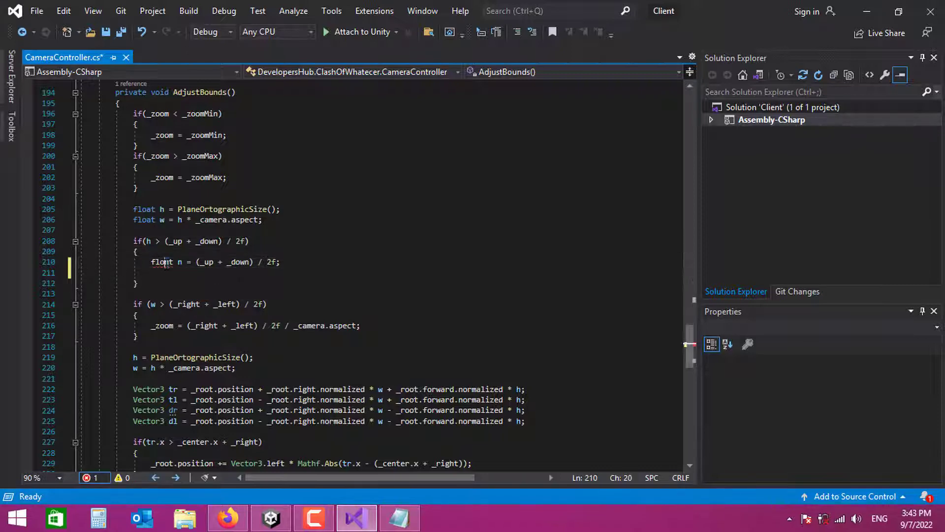
pyautogui.click(169, 262)
pyautogui.press('BackSpace')
pyautogui.write('a')
# Below n in the height check, add the line _zoom = n * Mathf.Sin(_angle * Mathf.Deg2Rad);.
pyautogui.click(190, 275)
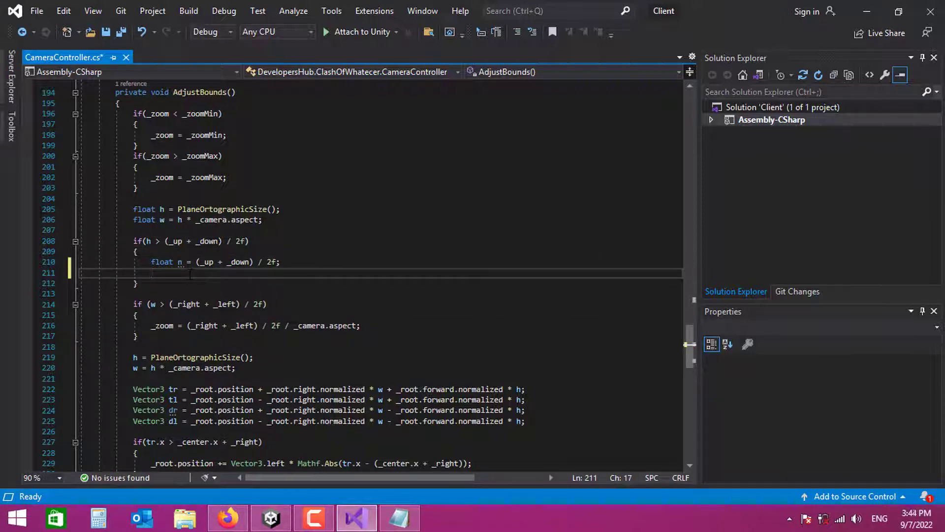
pyautogui.write('_zoom')
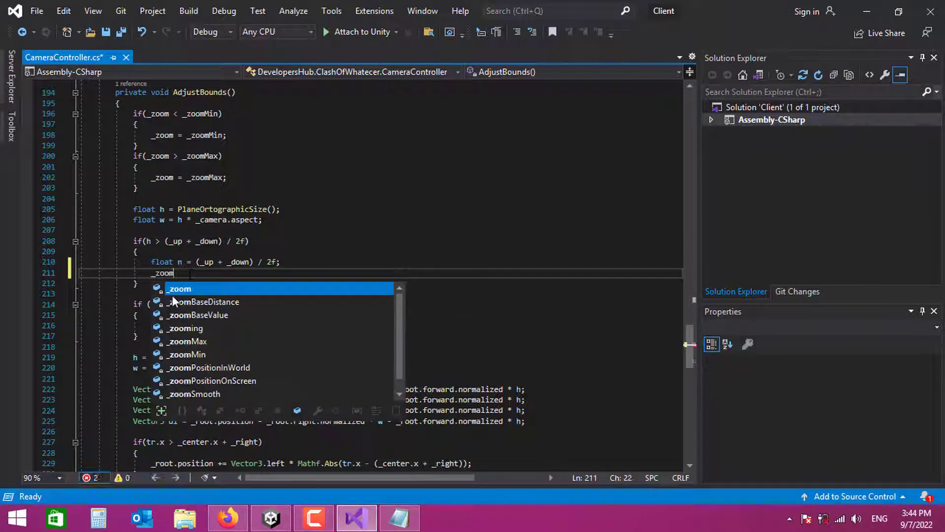
pyautogui.press('Escape')
pyautogui.write('= n * Mathf.Sin(')
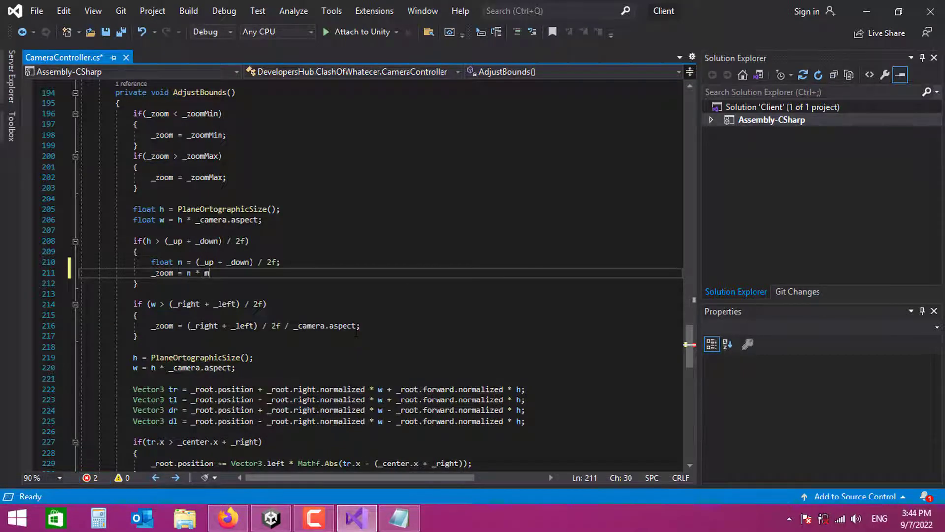
pyautogui.write('_angle * Mathf.de')
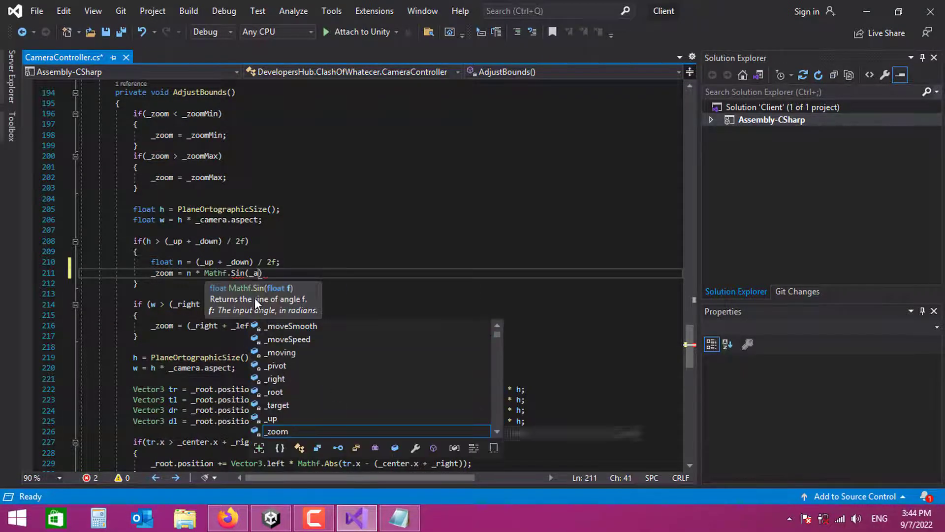
pyautogui.press('Tab')
pyautogui.press('End')
pyautogui.write(';')
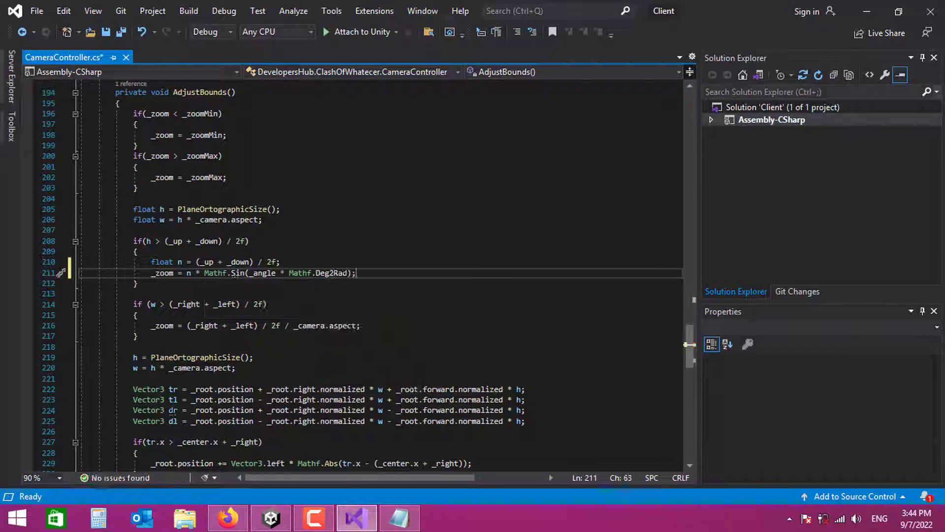
# In the width check, turn the _zoom assignment into float n = (_right + _left) / 2f, removing the division by _camera.aspect.
pyautogui.click(362, 325)
pyautogui.press('Return')
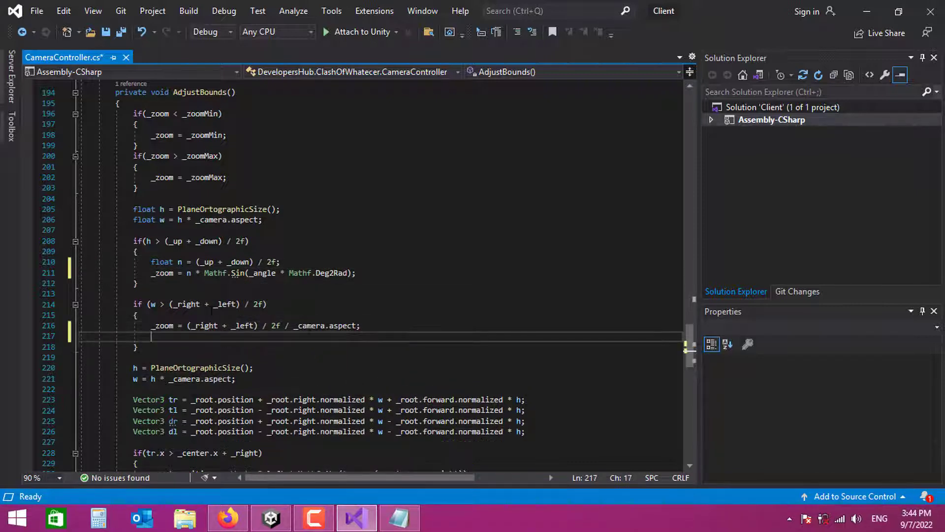
pyautogui.click(165, 325)
pyautogui.write('float ')
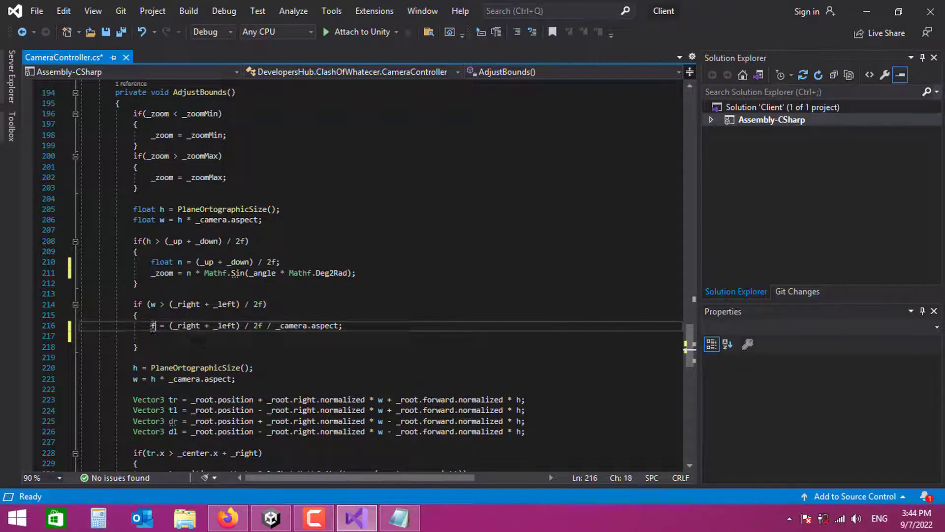
pyautogui.write('n')
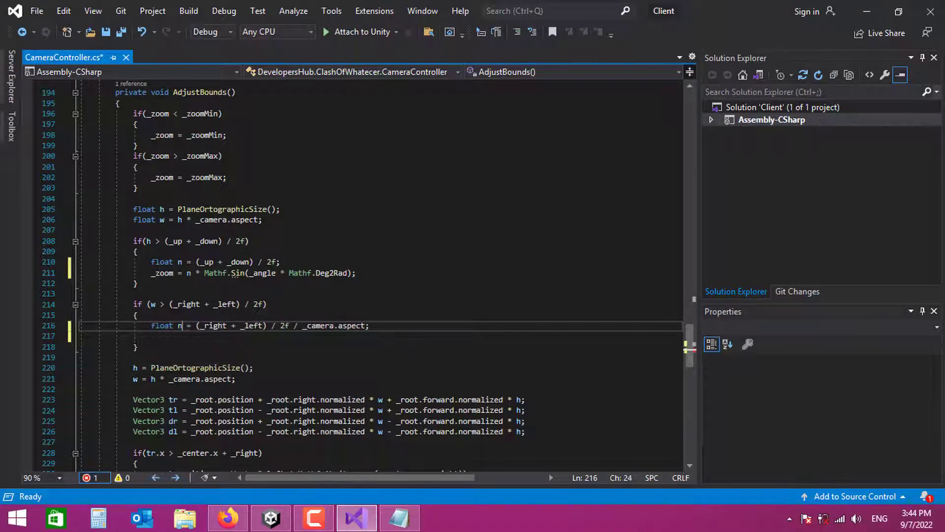
pyautogui.moveTo(290, 326); pyautogui.dragTo(367, 327)
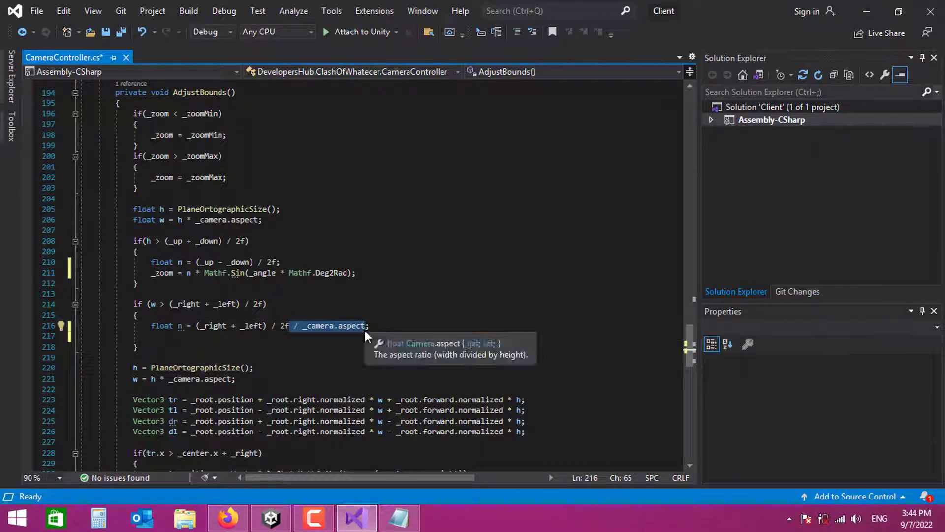
pyautogui.press('BackSpace')
# Below n in the width check, add _zoom = n * Mathf.Sin(_angle * Mathf.Deg2Rad) / _camera.aspect; and save all files.
pyautogui.press('Down')
pyautogui.write('_zo')
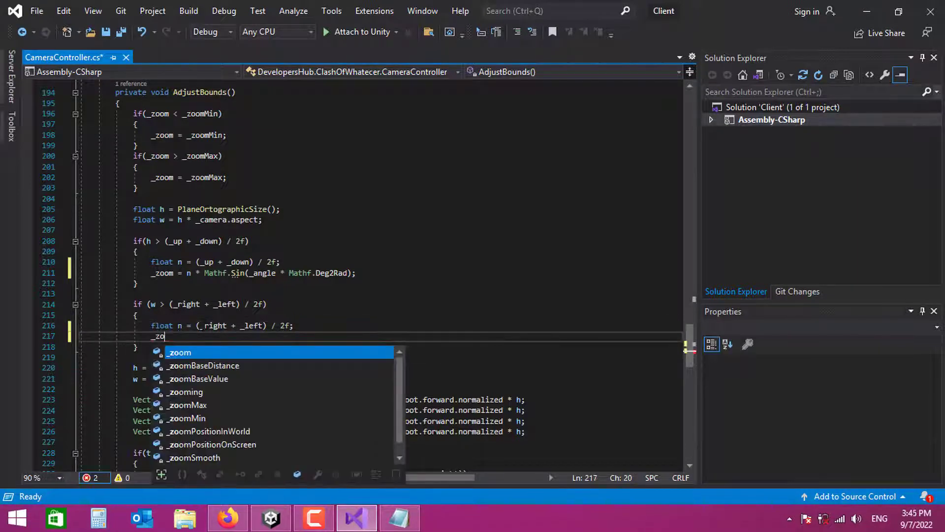
pyautogui.write('om = n * Mathf.Sin(_')
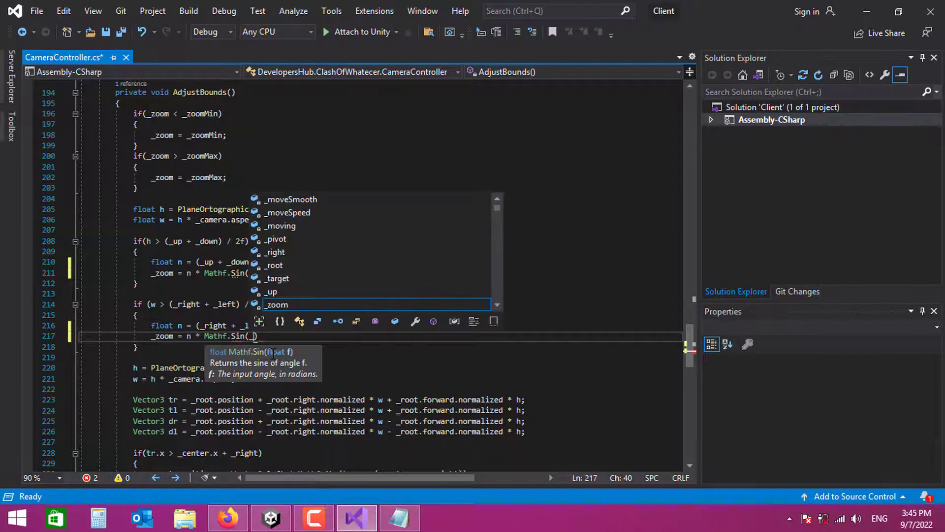
pyautogui.write('angle * Mathf.de')
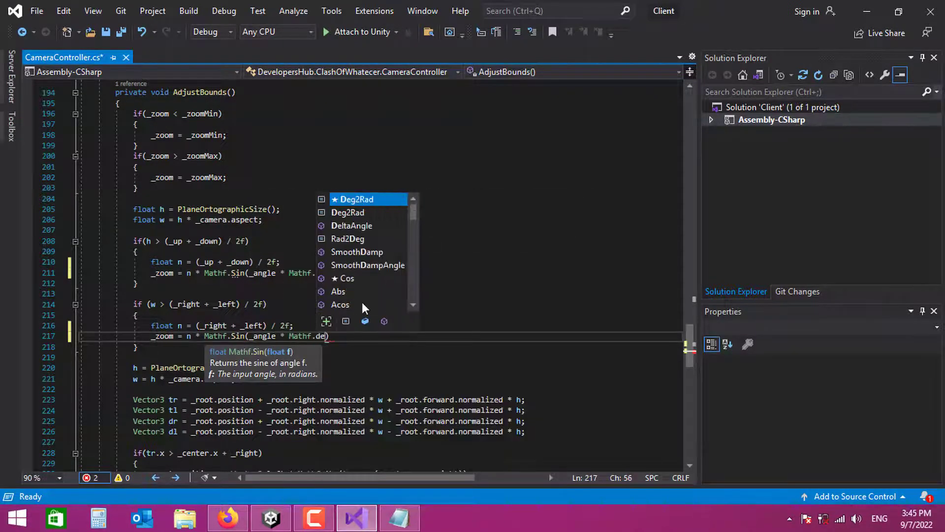
pyautogui.press('Tab')
pyautogui.write(') / _camera.a')
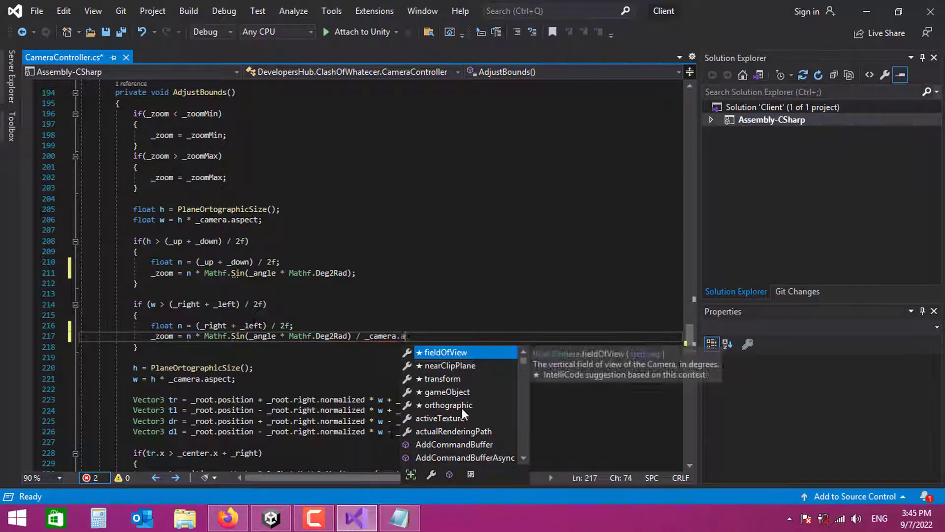
pyautogui.write('spect;')
pyautogui.press('Up')
pyautogui.press('Up')
pyautogui.press('Up')
pyautogui.press('Up')
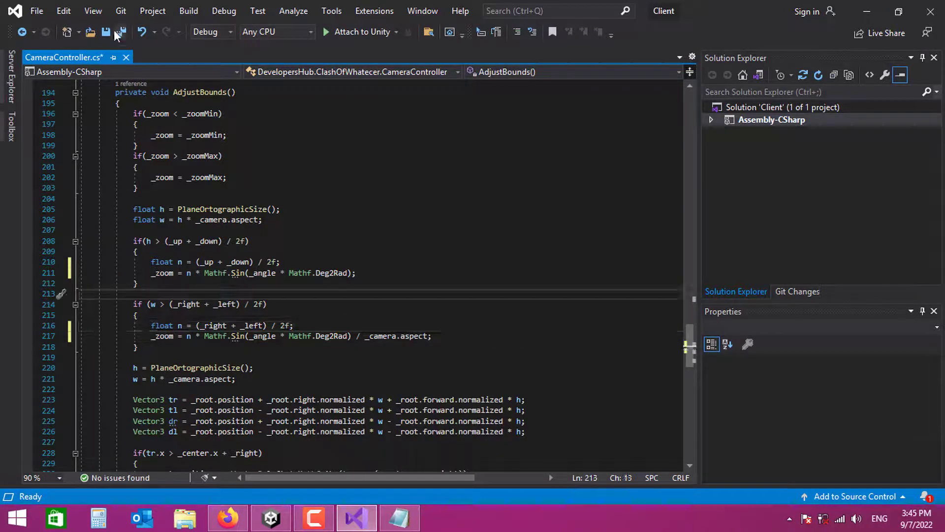
pyautogui.click(118, 33)
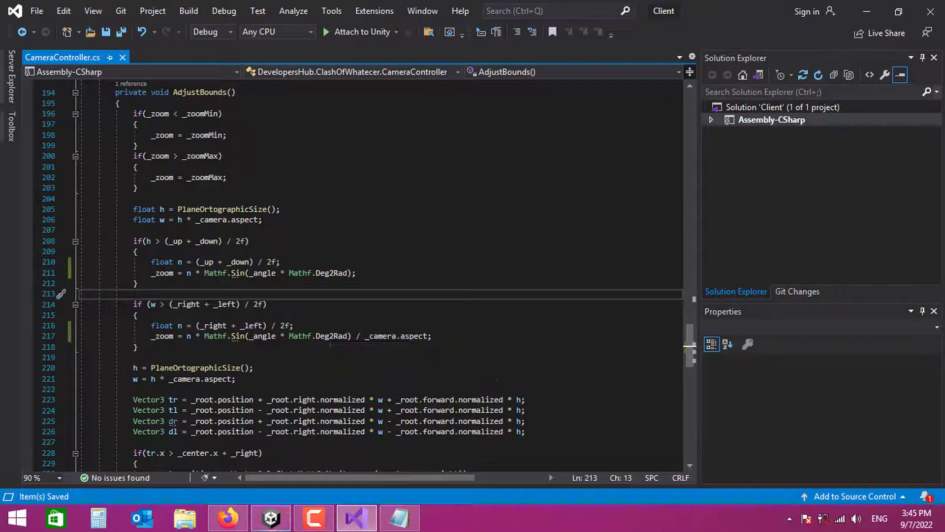
# In the return line of the PlaneOrtographicSize method, replace Mathf.Sign with Mathf.Sin.
pyautogui.moveTo(689, 346); pyautogui.dragTo(692, 395)
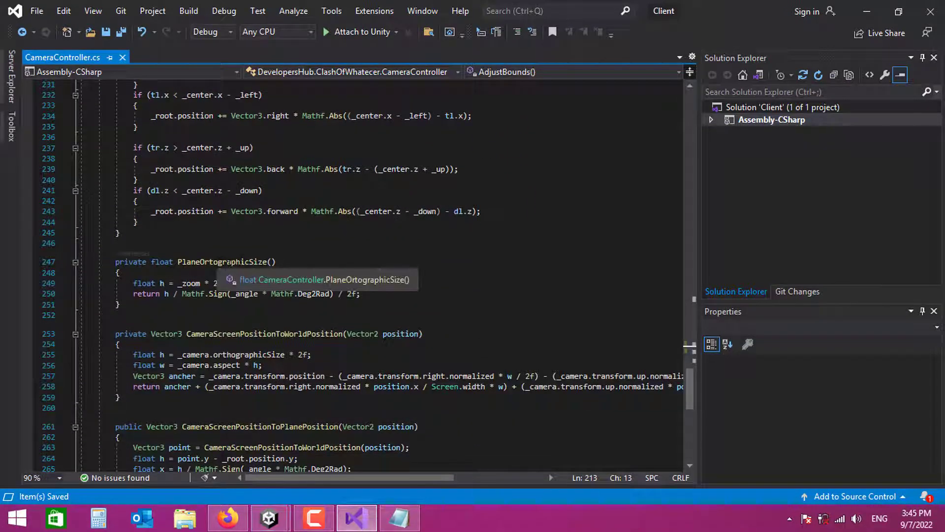
pyautogui.click(216, 272)
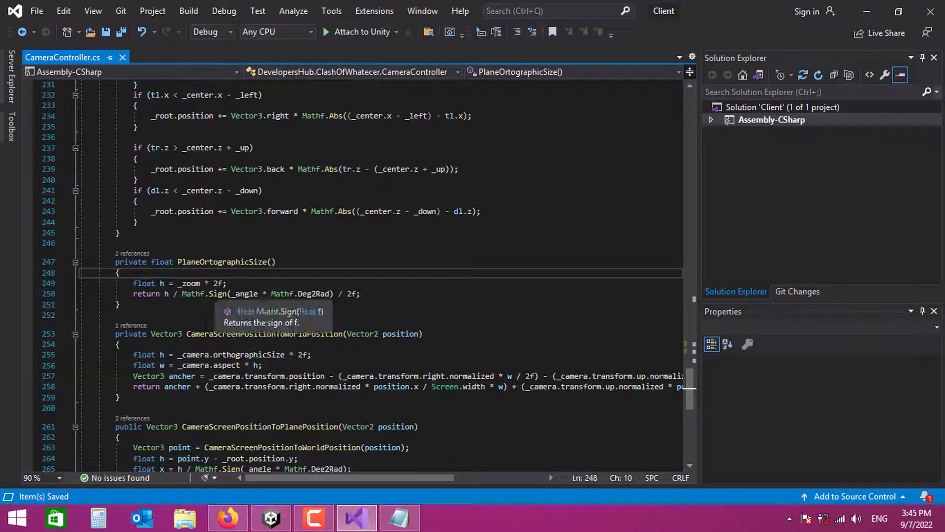
pyautogui.doubleClick(215, 294)
pyautogui.write('si')
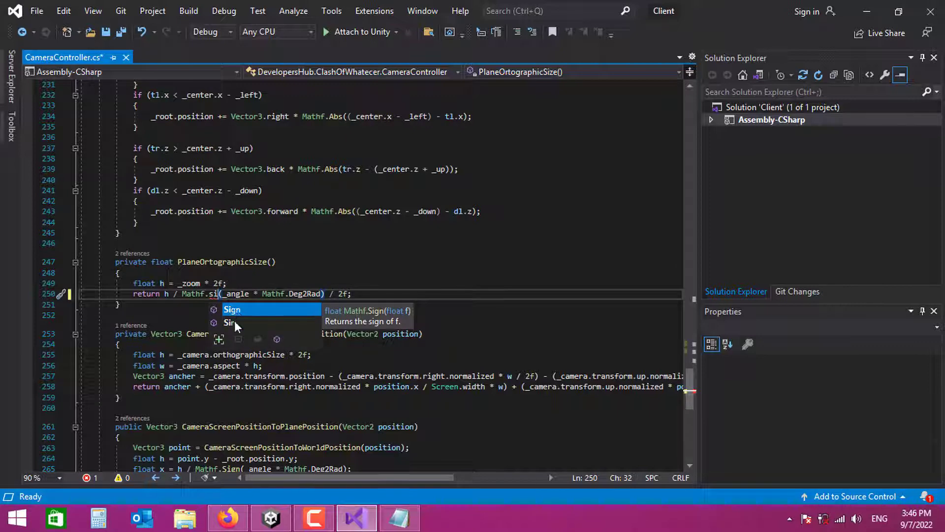
pyautogui.click(235, 323)
pyautogui.doubleClick(237, 322)
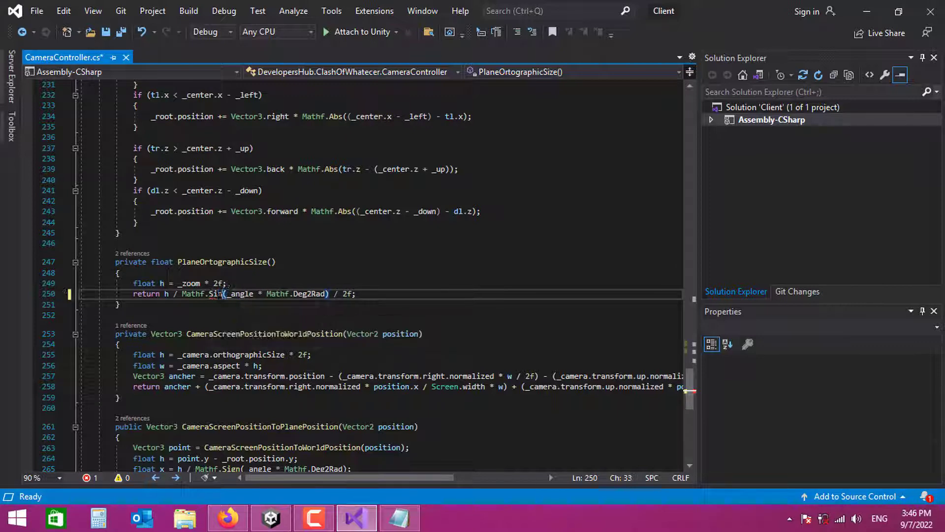
pyautogui.click(116, 315)
# In the x calculation of CameraScreenPositionToPlanePosition, replace Mathf.Sign with Mathf.Sin.
pyautogui.scroll(-2, 691, 386)
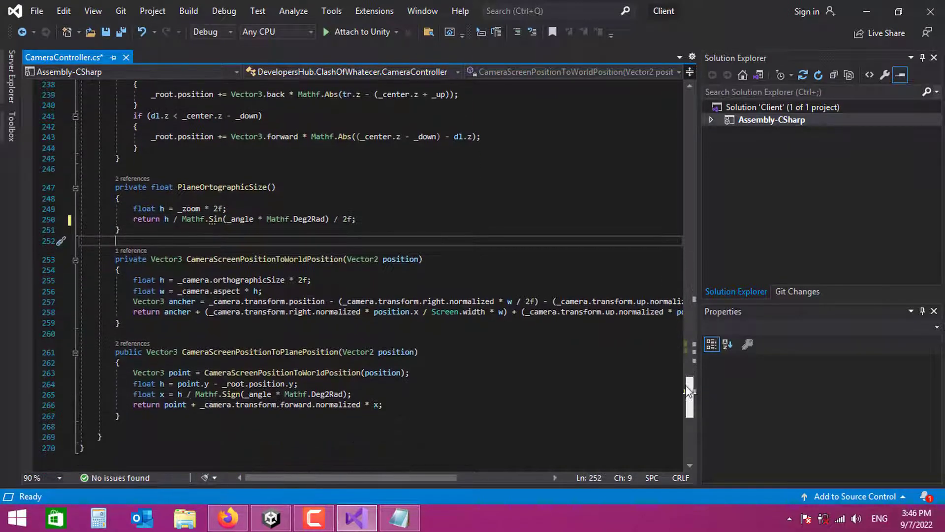
pyautogui.doubleClick(231, 394)
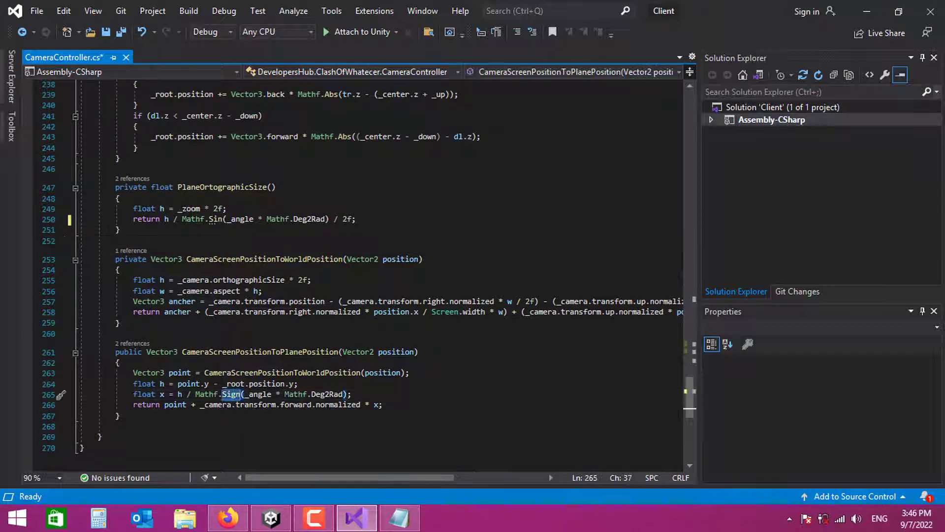
pyautogui.write('sin')
pyautogui.press('Tab')
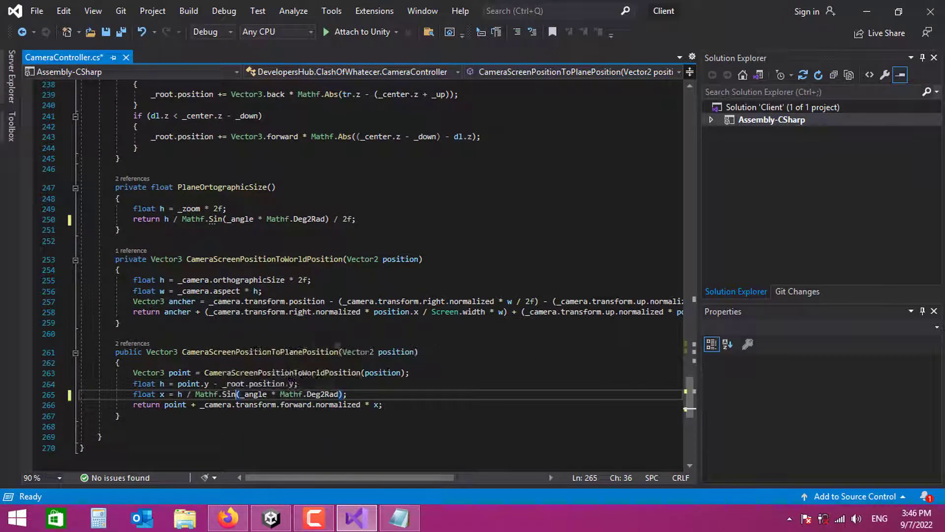
# Save the corrected CameraController.cs script and switch to the Unity editor.
pyautogui.click(320, 334)
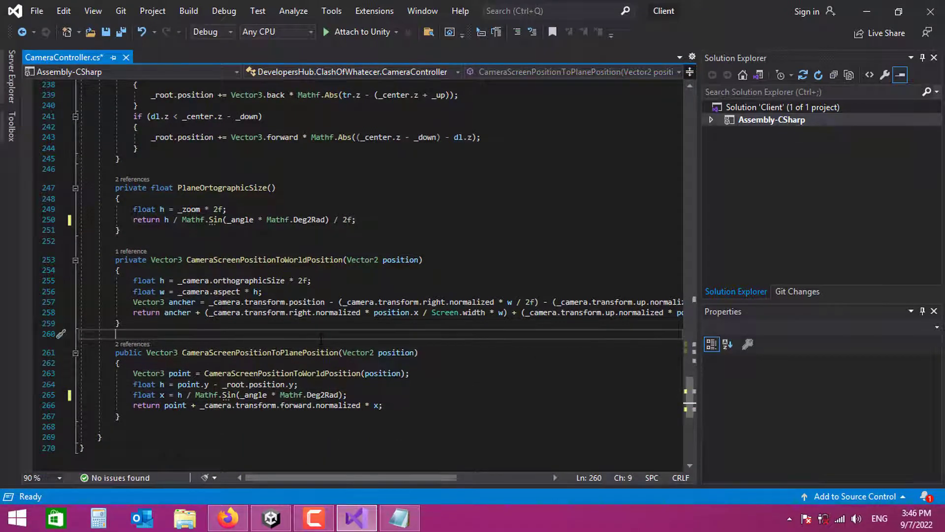
pyautogui.hotkey('ctrl', 's')
pyautogui.scroll(3, 695, 375)
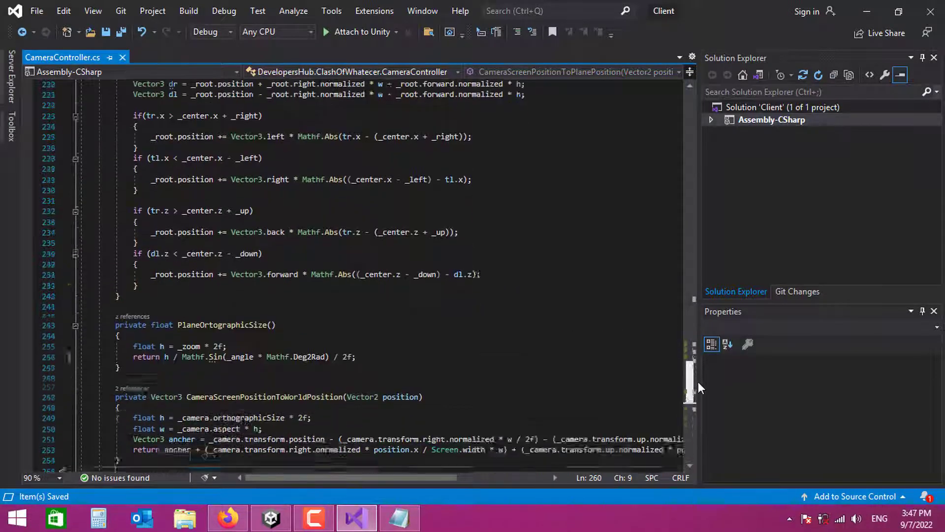
pyautogui.scroll(-1, 699, 382)
pyautogui.click(256, 518)
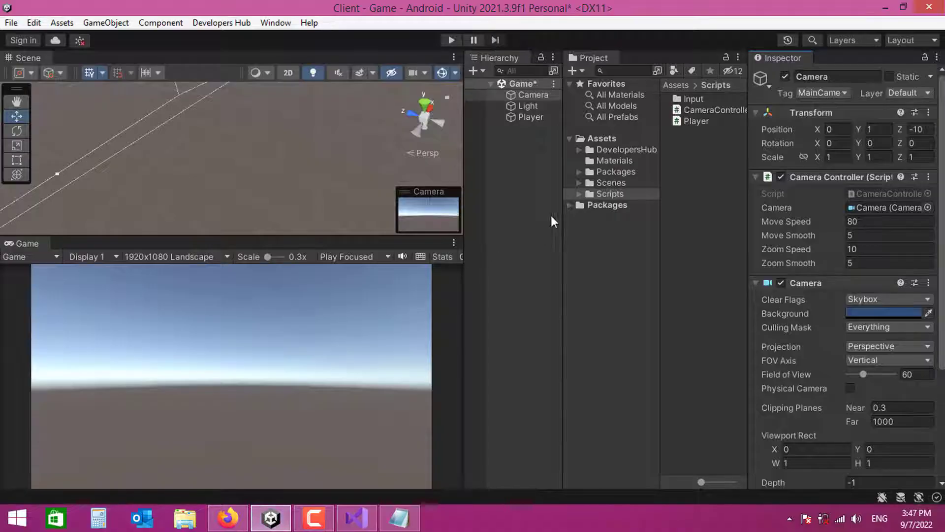
# Create an empty object named Map at the scene root and reset its transform.
pyautogui.rightClick(503, 157)
pyautogui.click(541, 325)
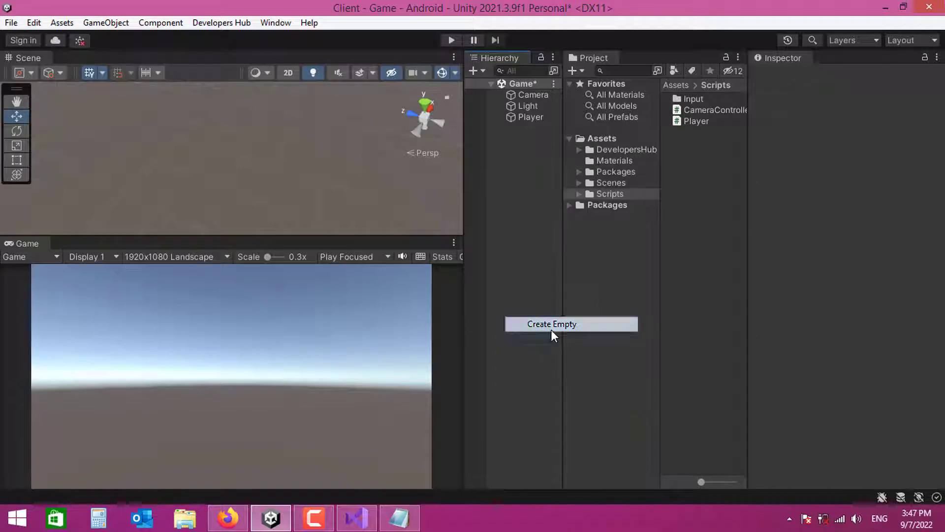
pyautogui.write('Map')
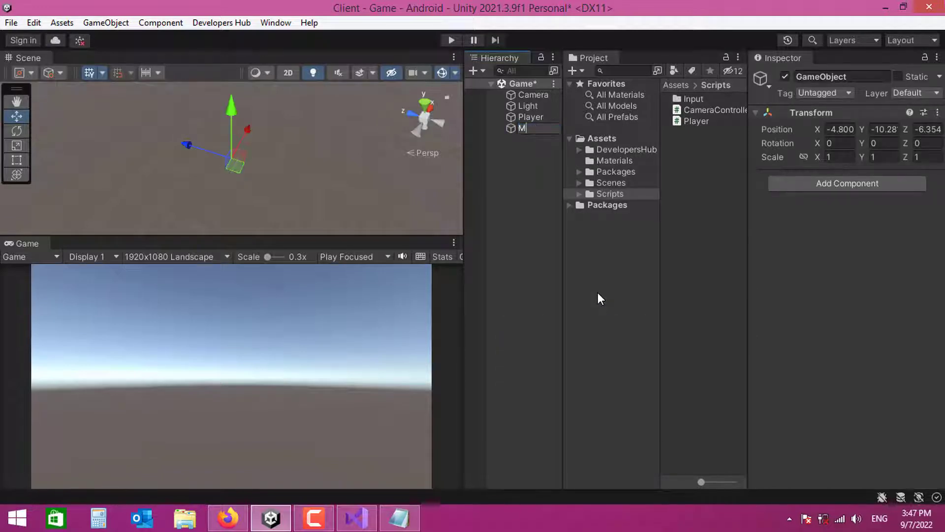
pyautogui.press('Return')
pyautogui.click(938, 112)
pyautogui.click(823, 126)
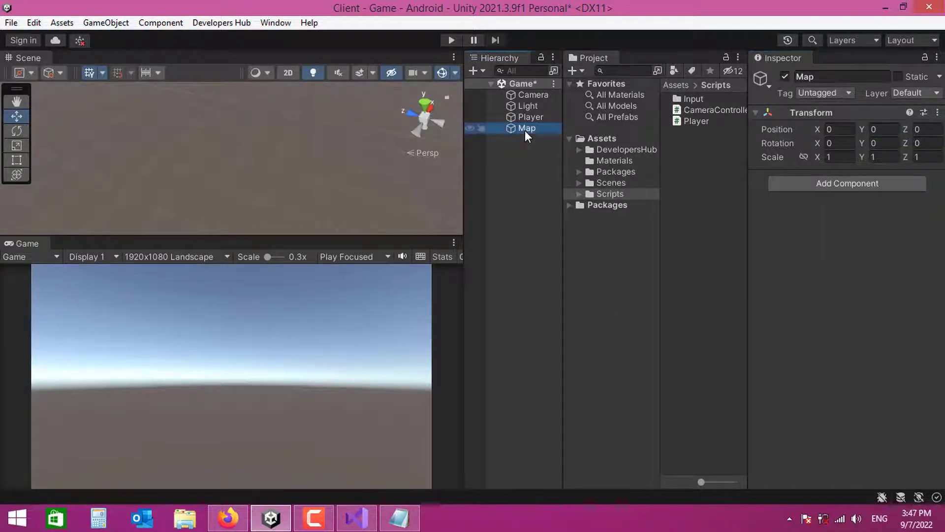
# Create an empty child object under Map and name it Layout_01.
pyautogui.rightClick(524, 130)
pyautogui.click(544, 276)
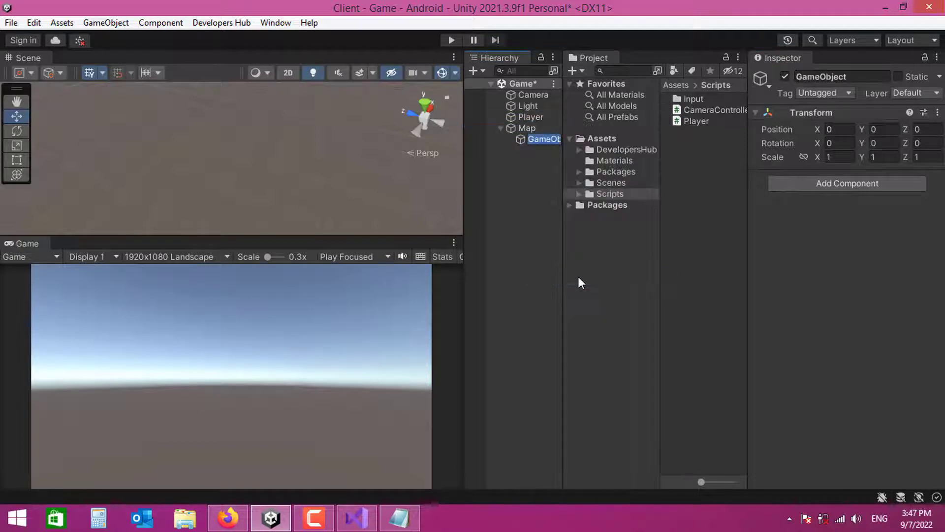
pyautogui.write('La')
pyautogui.write('yout')
pyautogui.write('_')
pyautogui.write('0')
pyautogui.press('Return')
pyautogui.click(533, 172)
pyautogui.click(536, 139)
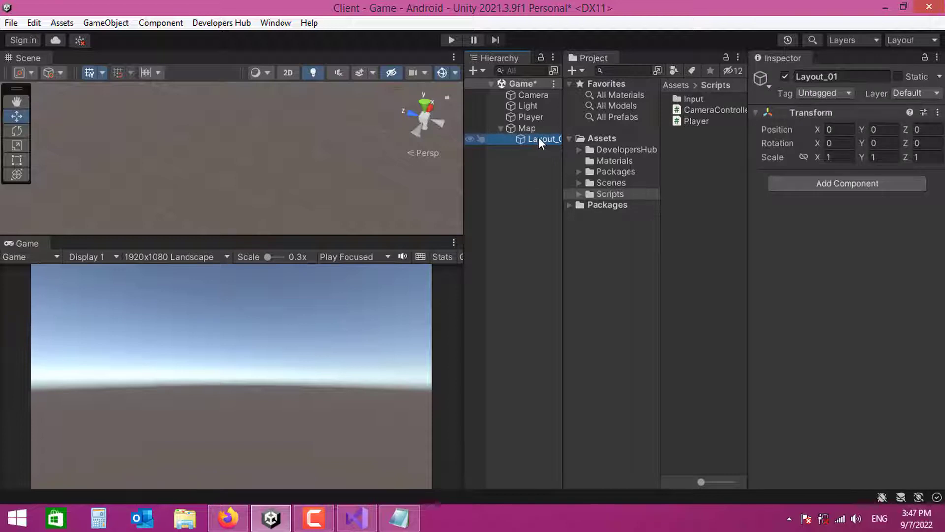
# Add a 3D Quad as a child of Layout_01 and name it GroundBase.
pyautogui.rightClick(536, 141)
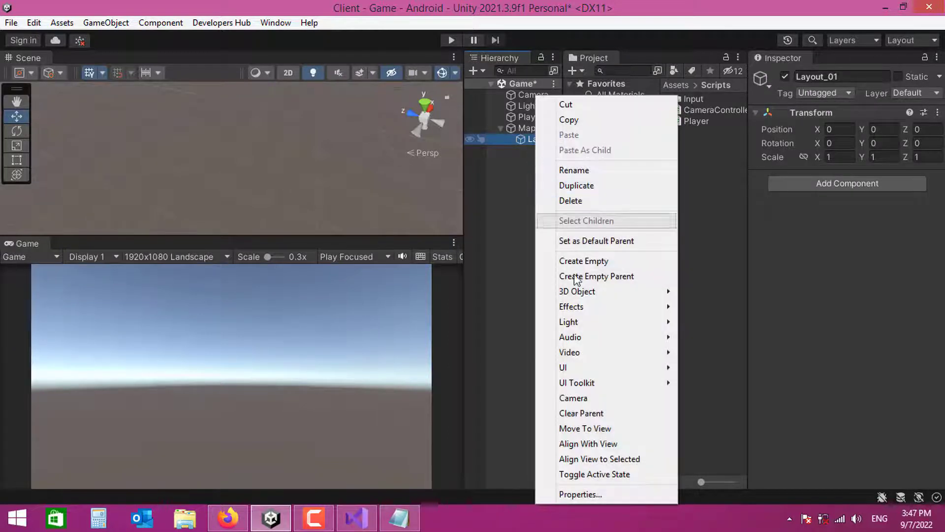
pyautogui.moveTo(615, 292)
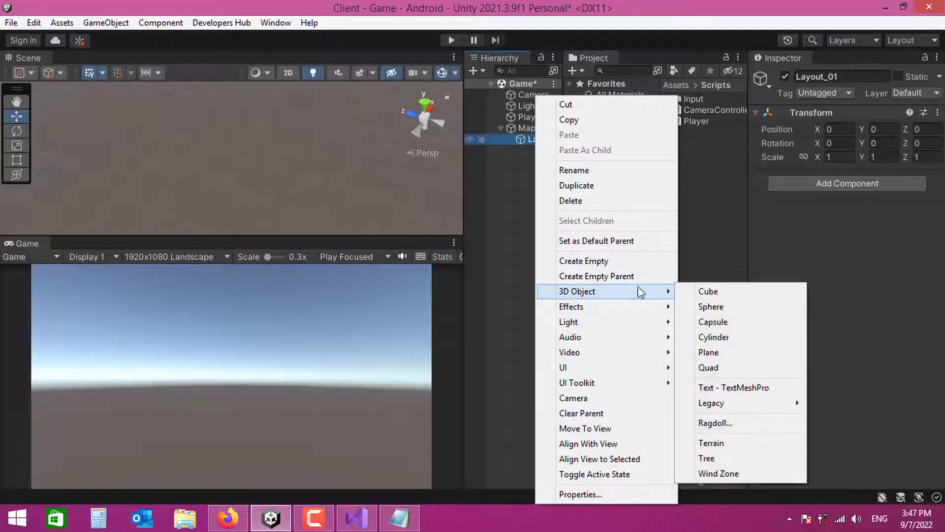
pyautogui.click(718, 367)
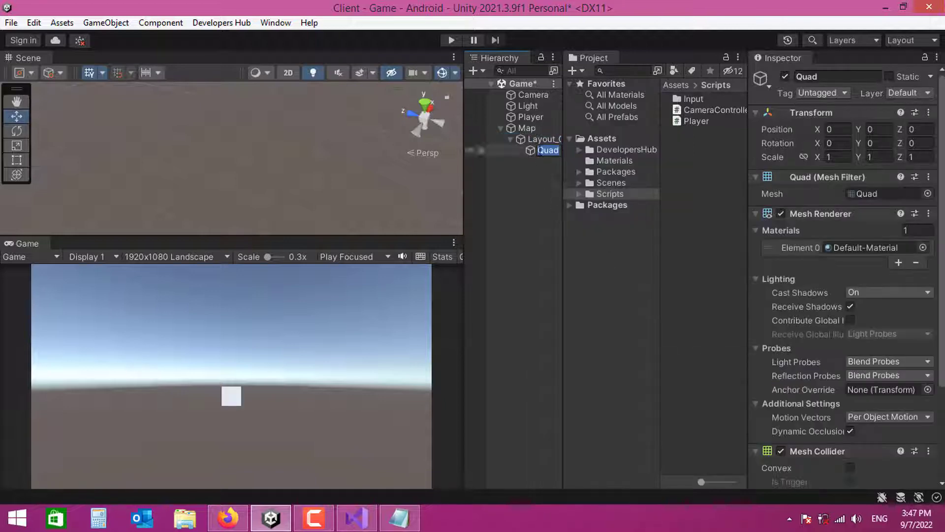
pyautogui.write('GroundBase')
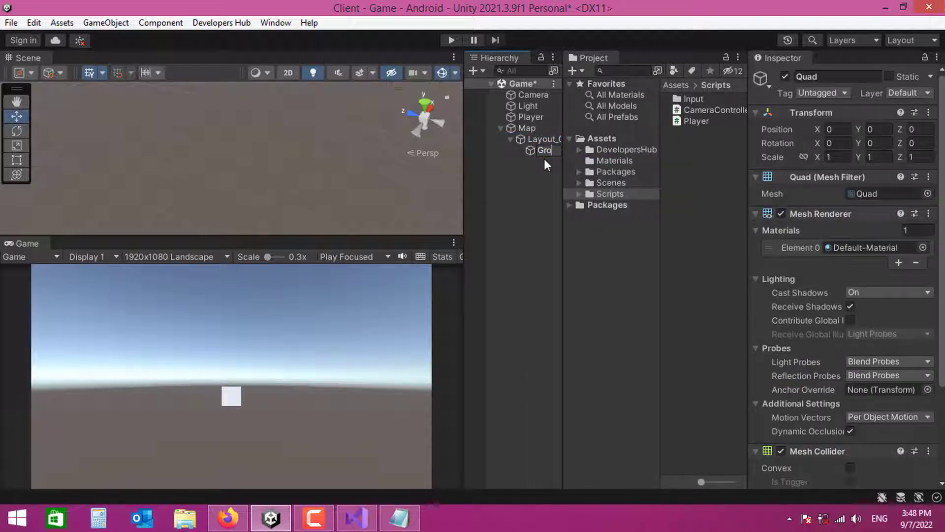
pyautogui.press('Return')
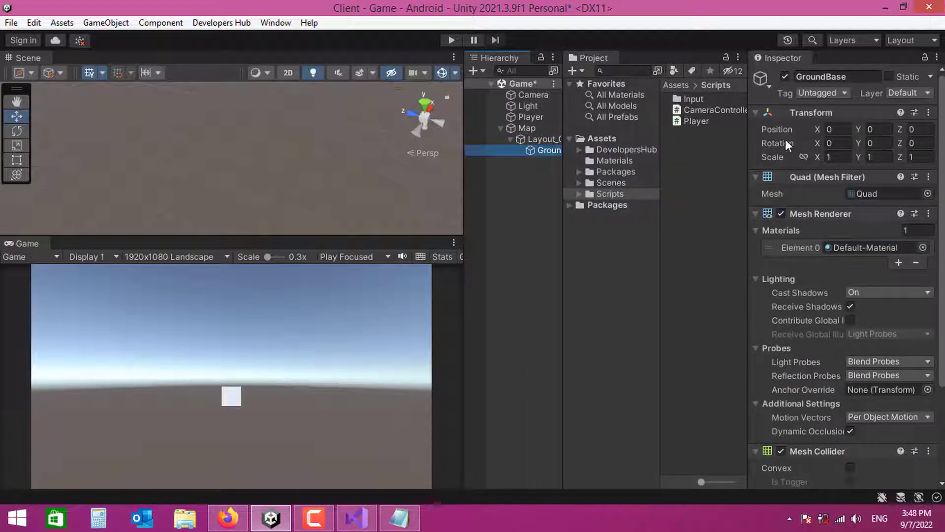
# Set GroundBase's X rotation to 90 and frame the object in the Scene view.
pyautogui.click(839, 143)
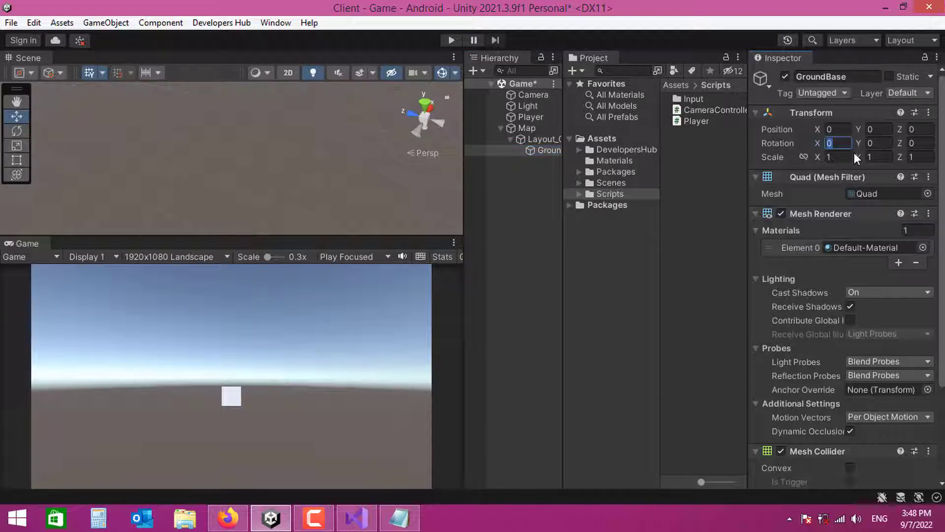
pyautogui.write('90')
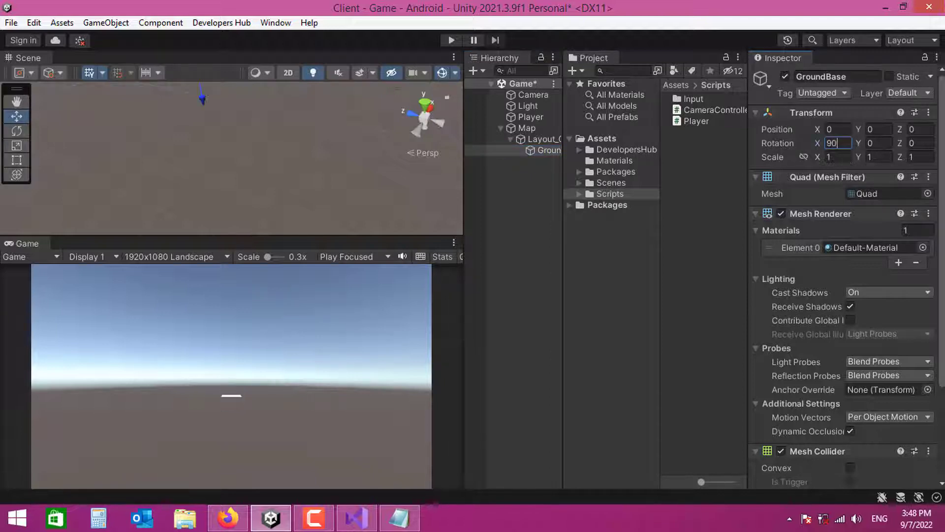
pyautogui.click(272, 218)
pyautogui.press('f')
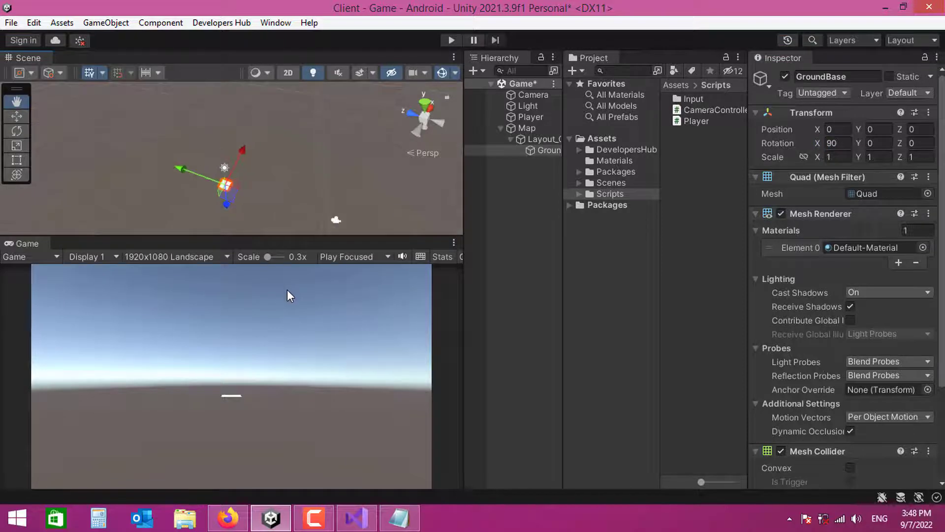
# Set GroundBase's scale to 200 on X and 200 on Y.
pyautogui.click(838, 156)
pyautogui.write('200')
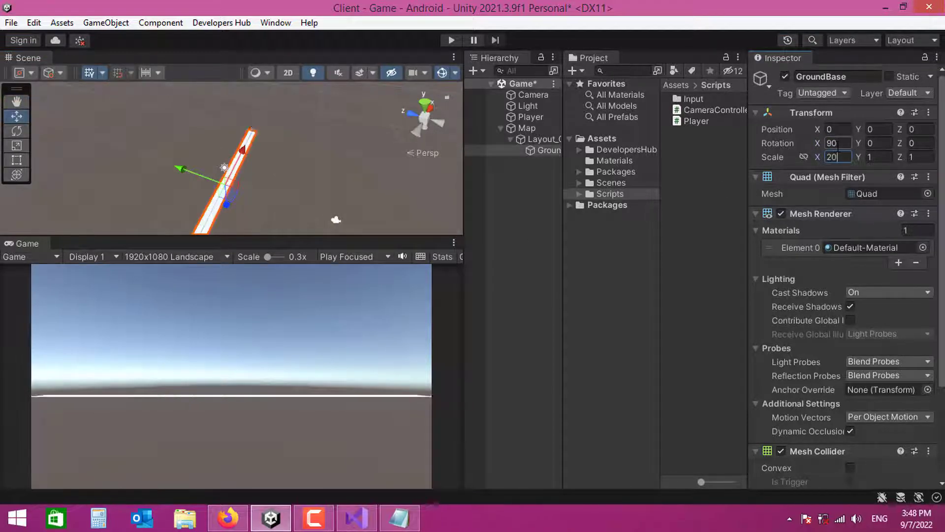
pyautogui.click(893, 156)
pyautogui.write('2')
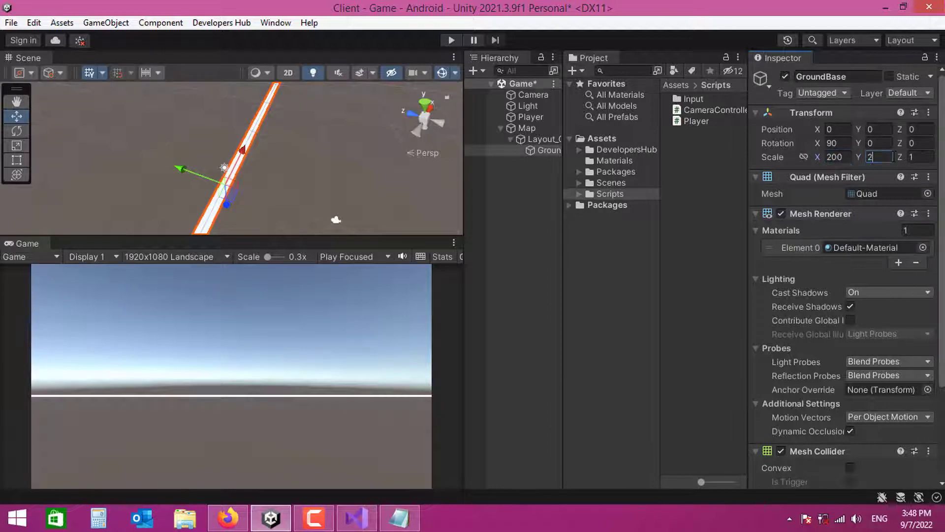
pyautogui.write('00')
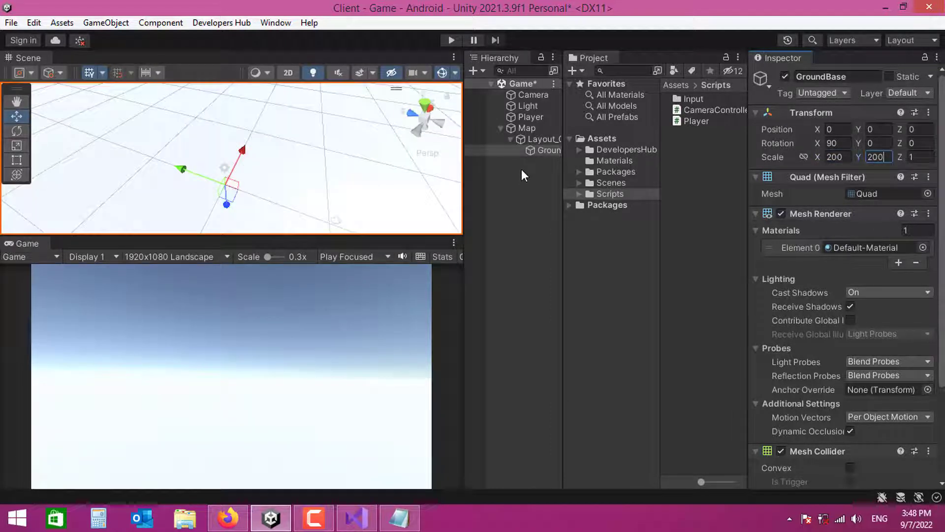
# Create a folder named Textures in the project's Assets folder and open it.
pyautogui.click(604, 140)
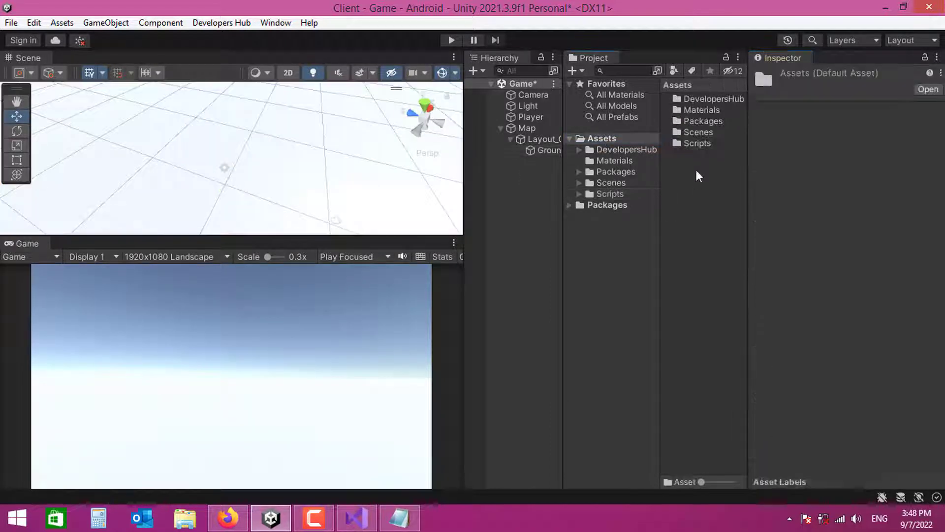
pyautogui.rightClick(696, 170)
pyautogui.moveTo(751, 147)
pyautogui.click(573, 31)
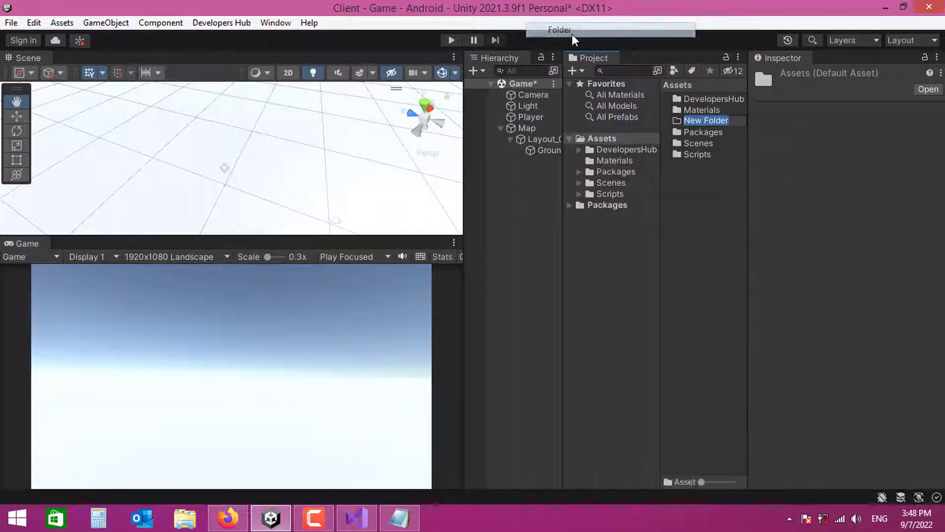
pyautogui.write('Textures')
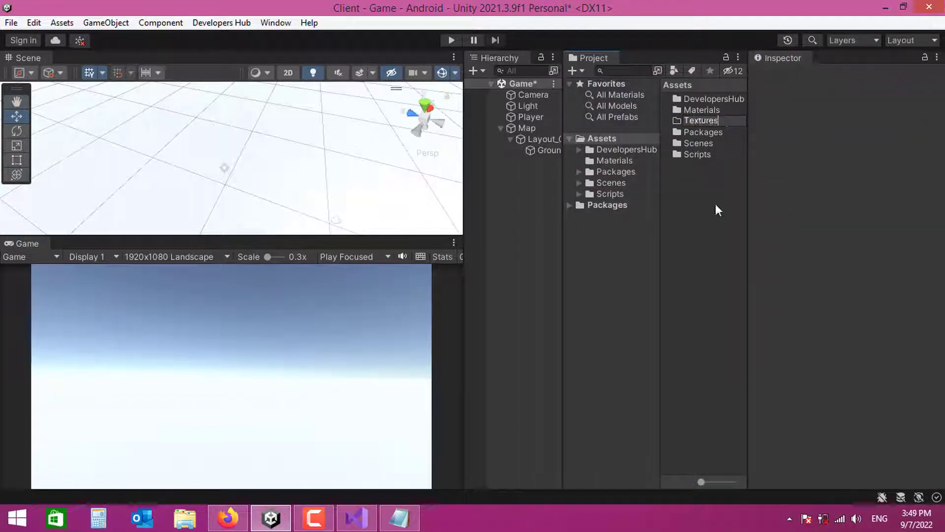
pyautogui.press('Return')
pyautogui.click(711, 172)
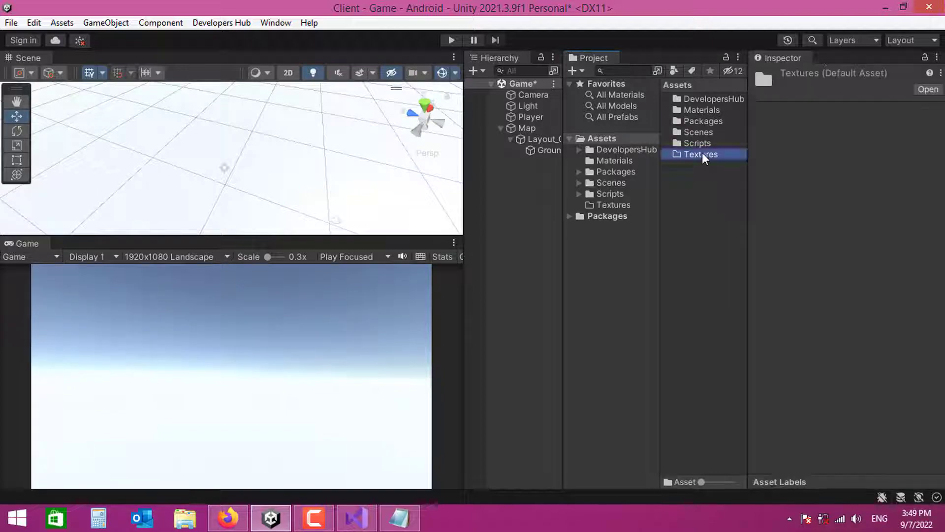
pyautogui.doubleClick(702, 152)
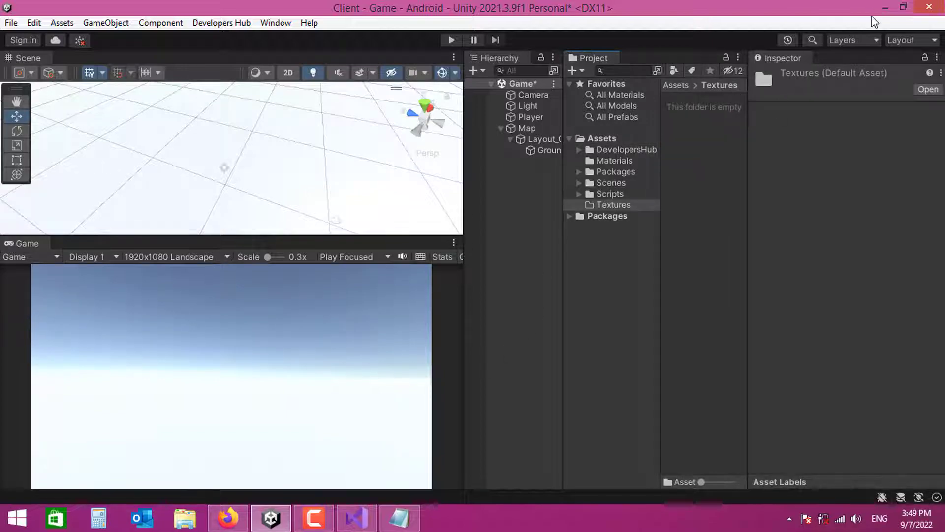
# Minimize the open windows to reach the desktop and open grass_tiles.png in Paint.
pyautogui.click(885, 7)
pyautogui.click(882, 7)
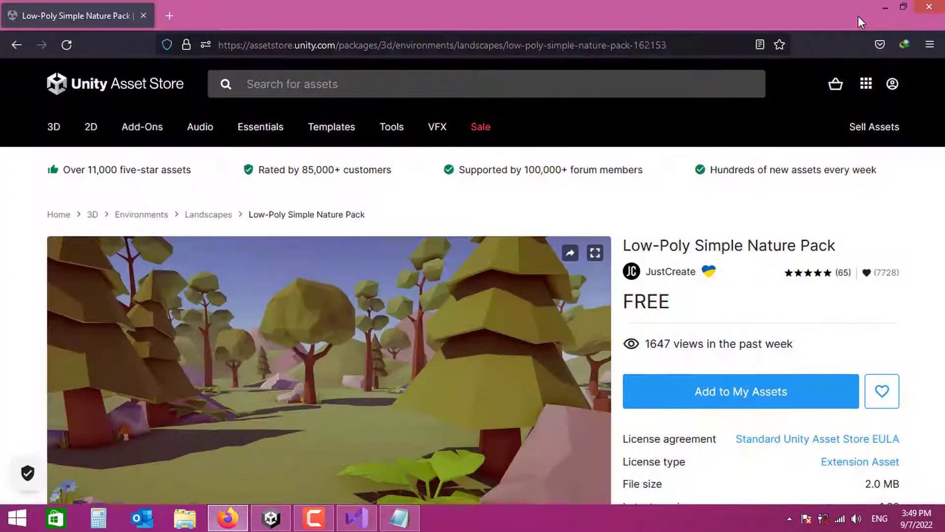
pyautogui.click(885, 8)
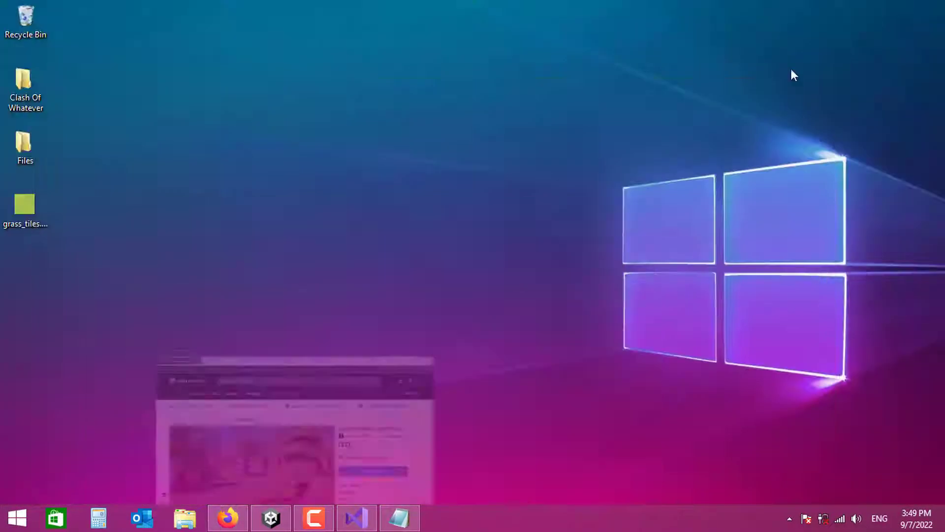
pyautogui.rightClick(28, 219)
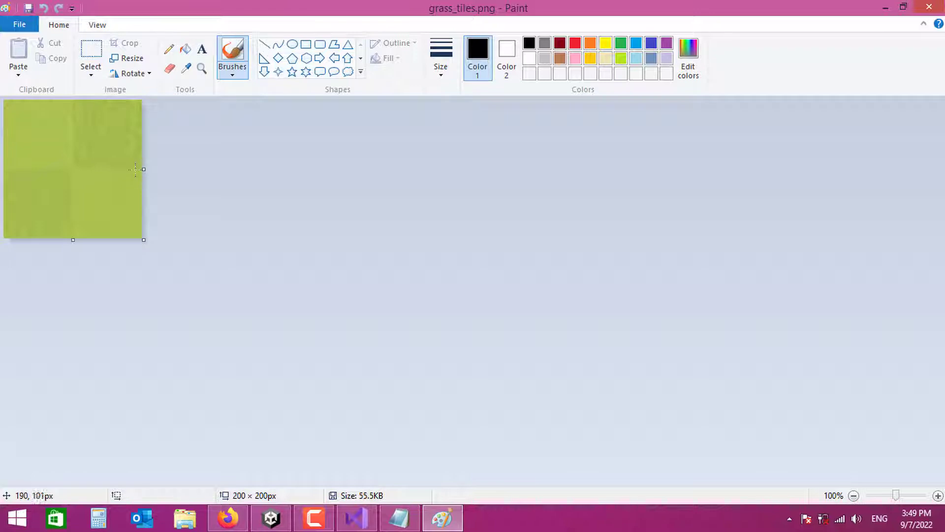
# Trace the individual tiles and outer edges of the grass texture with brush strokes, undoing the strokes.
pyautogui.moveTo(136, 170)
pyautogui.mouseDown()
pyautogui.moveTo(68, 168)
pyautogui.moveTo(75, 250)
pyautogui.mouseUp()
pyautogui.moveTo(133, 168)
pyautogui.mouseDown()
pyautogui.moveTo(141, 208)
pyautogui.moveTo(129, 238)
pyautogui.mouseUp()
pyautogui.moveTo(73, 231); pyautogui.dragTo(73, 174)
pyautogui.hotkey('ctrl', 'z')
pyautogui.hotkey('ctrl', 'z')
pyautogui.hotkey('ctrl', 'z')
pyautogui.moveTo(72, 98)
pyautogui.mouseDown()
pyautogui.moveTo(74, 170)
pyautogui.moveTo(147, 169)
pyautogui.mouseUp()
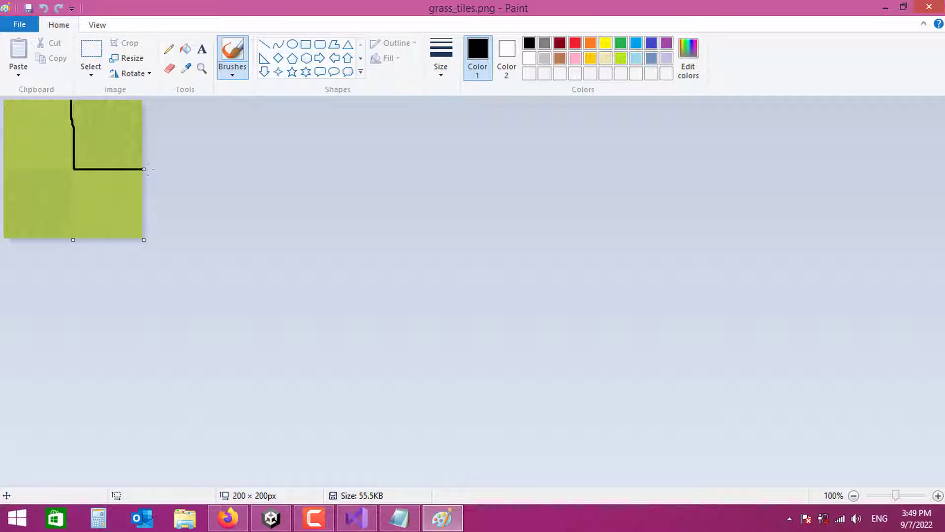
pyautogui.hotkey('ctrl', 'z')
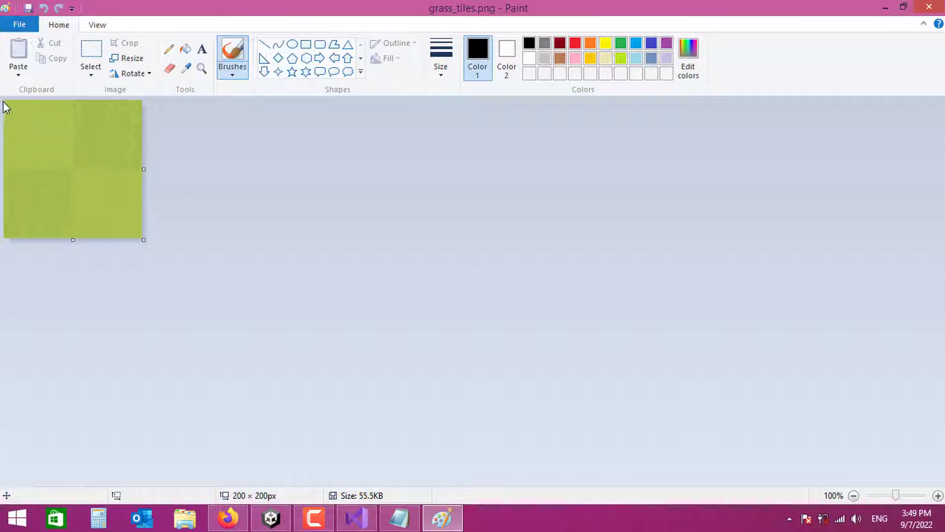
pyautogui.moveTo(7, 106); pyautogui.dragTo(149, 103)
pyautogui.moveTo(147, 152)
pyautogui.mouseDown()
pyautogui.moveTo(133, 102)
pyautogui.moveTo(141, 220)
pyautogui.mouseUp()
pyautogui.hotkey('ctrl', 'z')
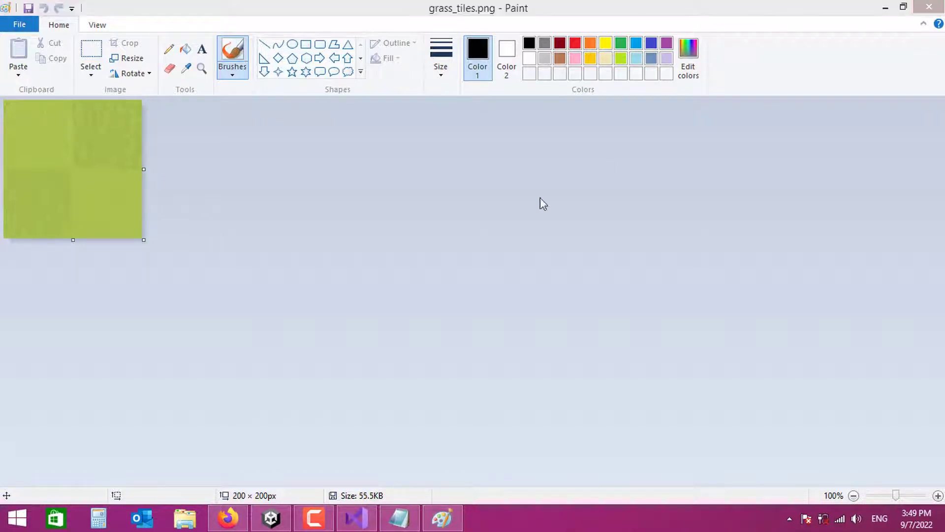
# Close Paint, import grass_tiles.png from the desktop into Unity's Textures folder, and apply the texture to GroundBase.
pyautogui.click(929, 7)
pyautogui.moveTo(22, 206); pyautogui.dragTo(697, 142)
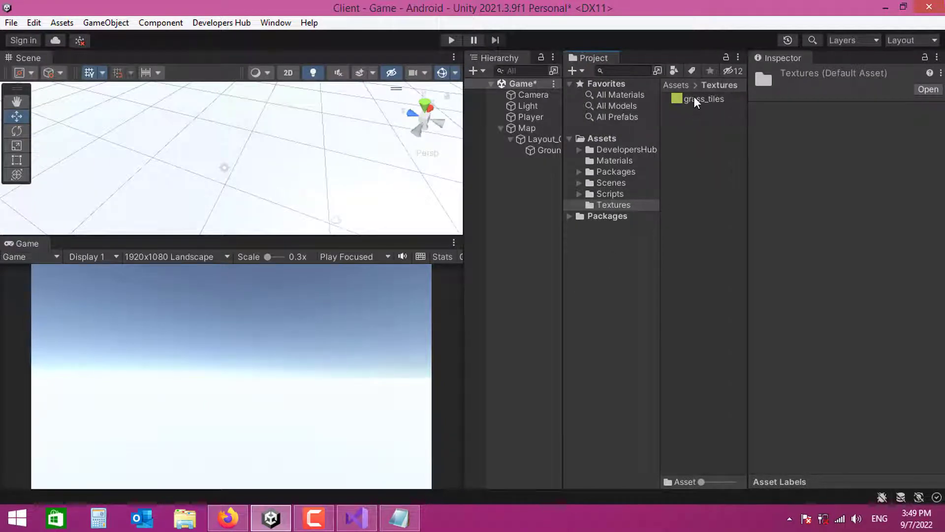
pyautogui.moveTo(693, 97); pyautogui.dragTo(548, 150)
pyautogui.click(542, 152)
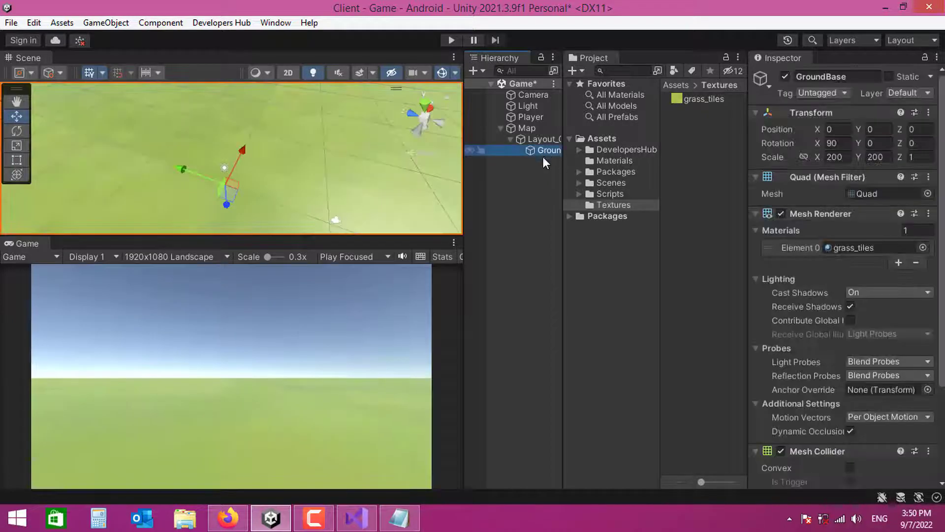
# Remove the Mesh Collider component from GroundBase and expand the Grass_tiles material's settings.
pyautogui.scroll(-2, 915, 435)
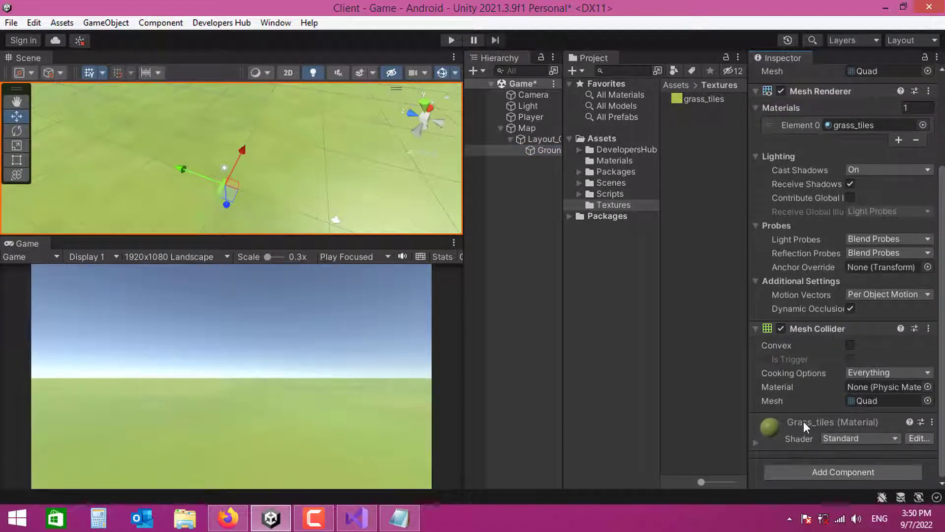
pyautogui.click(929, 329)
pyautogui.click(864, 208)
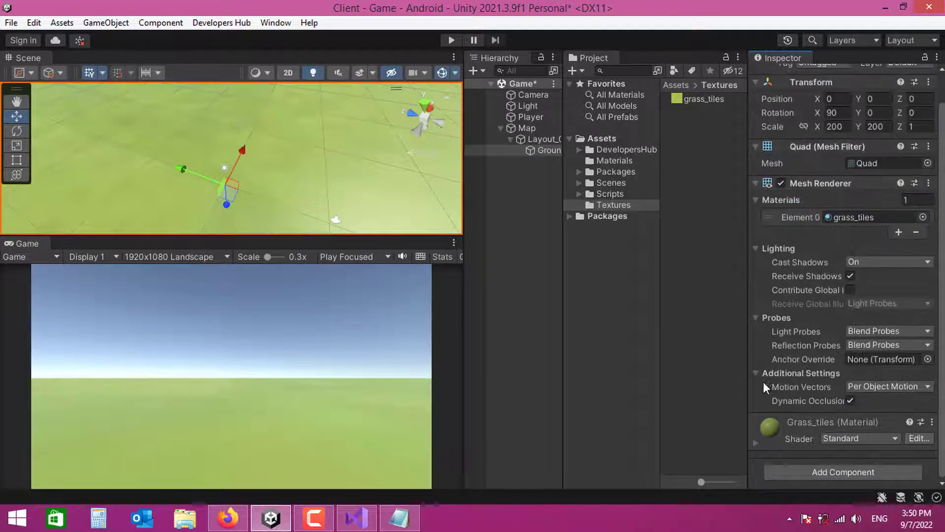
pyautogui.click(755, 440)
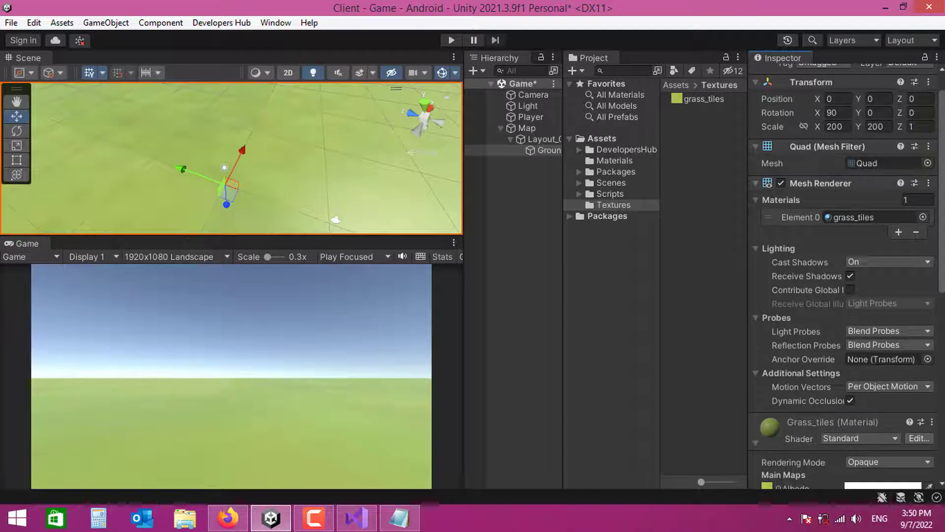
# Set the Grass_tiles material's main map tiling to 200 in X and 200 in Y.
pyautogui.scroll(-5, 755, 442)
pyautogui.scroll(-3, 847, 276)
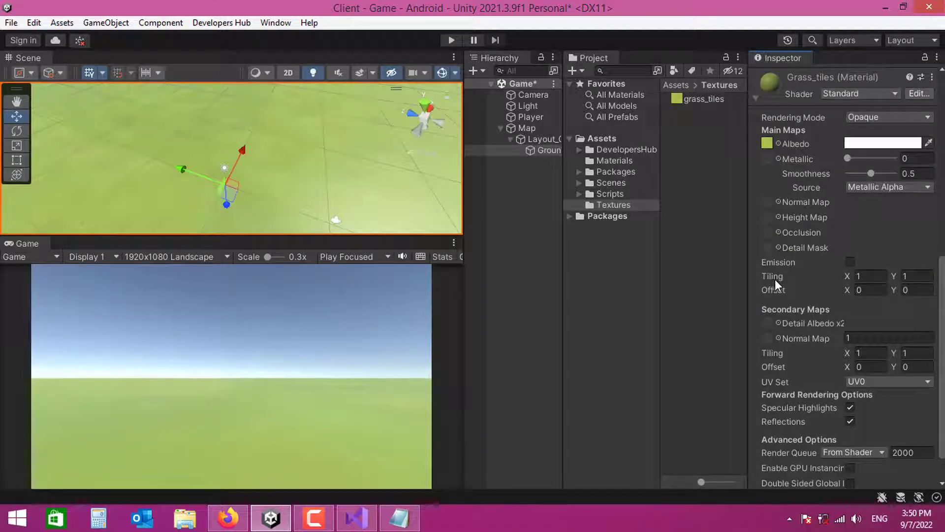
pyautogui.click(873, 277)
pyautogui.write('200')
pyautogui.press('Tab')
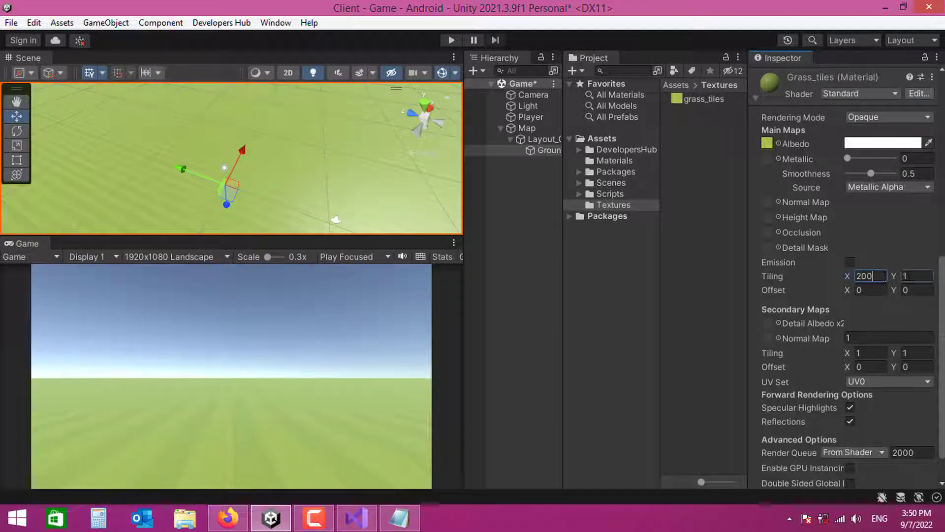
pyautogui.write('200')
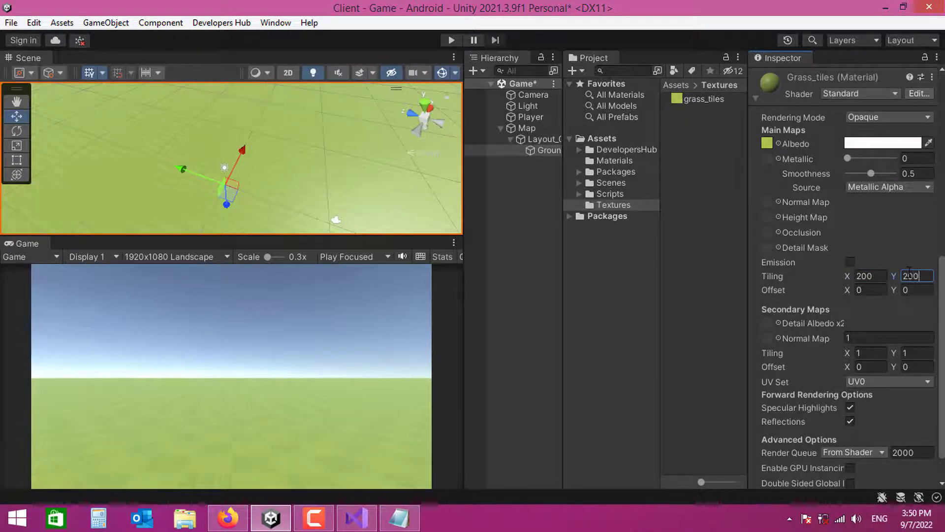
pyautogui.moveTo(293, 229); pyautogui.dragTo(268, 176, button='right')
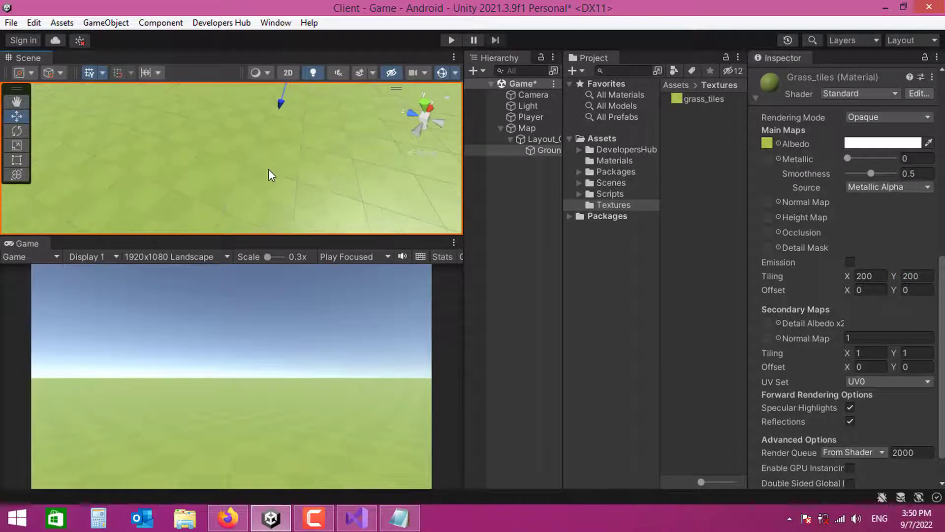
# Add a cube as a child of Layout_01 and frame it in the Scene view as a size reference for the tiles.
pyautogui.click(539, 140)
pyautogui.rightClick(539, 140)
pyautogui.moveTo(595, 291)
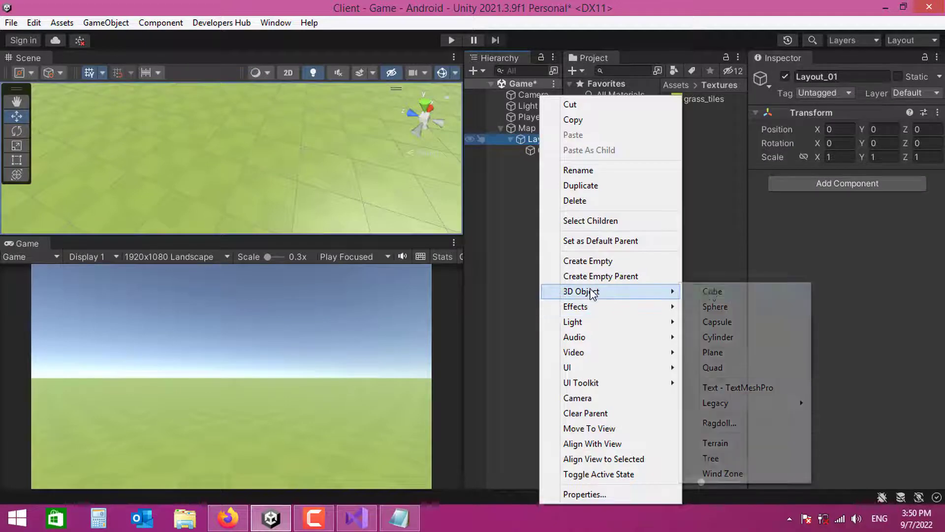
pyautogui.click(709, 291)
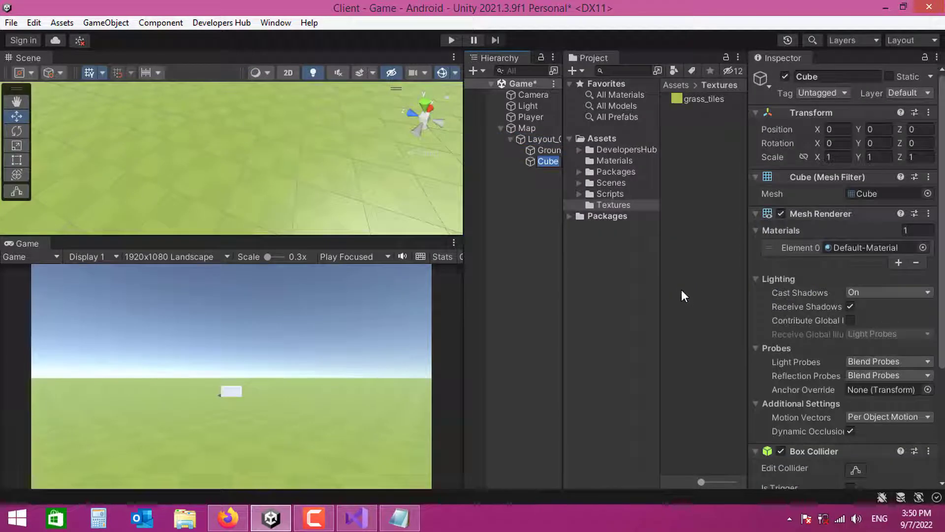
pyautogui.click(554, 211)
pyautogui.doubleClick(548, 164)
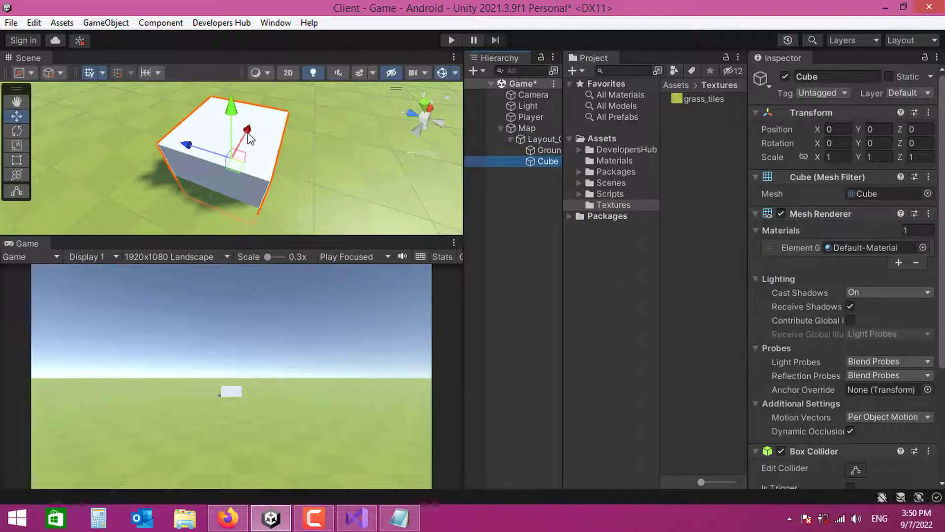
pyautogui.moveTo(249, 138); pyautogui.dragTo(375, 185, button='right')
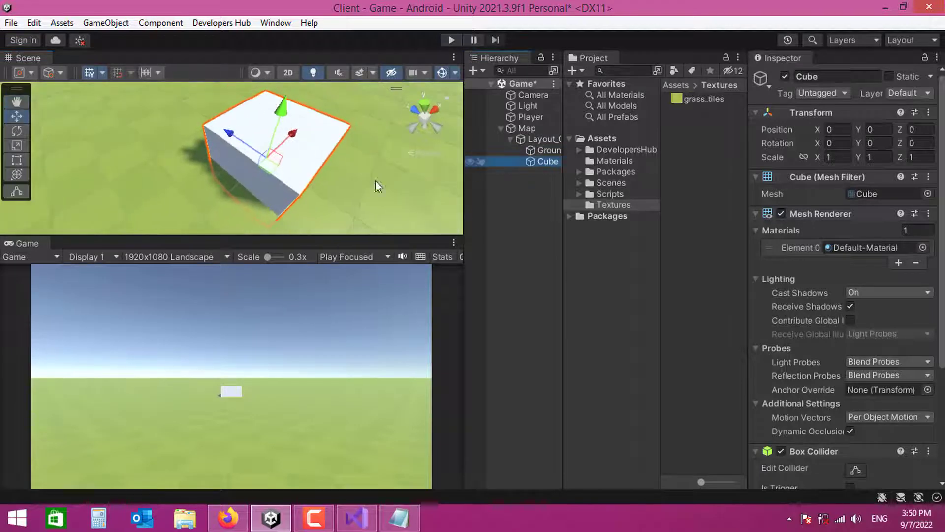
# Set the main map tiling of GroundBase's Grass_tiles material to 100 by 100 and inspect the texture's import settings.
pyautogui.click(539, 151)
pyautogui.scroll(-3, 842, 271)
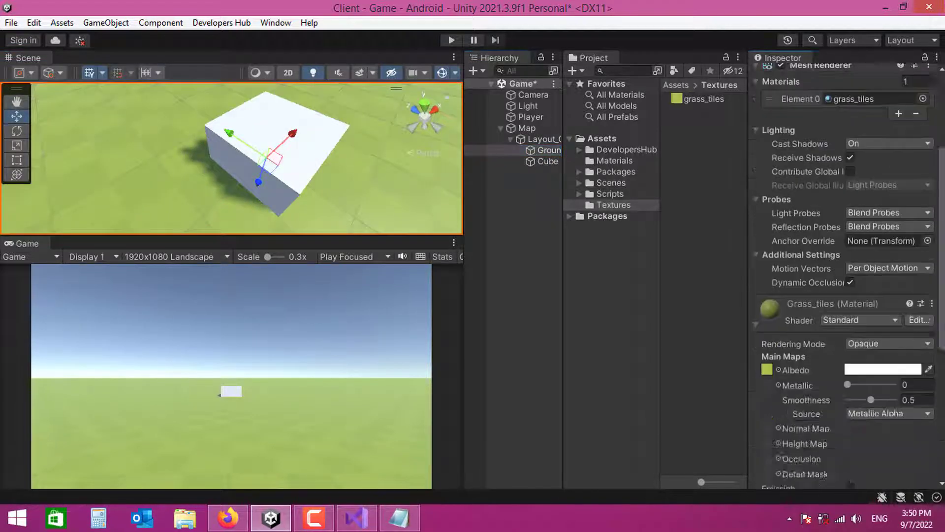
pyautogui.scroll(-5, 877, 290)
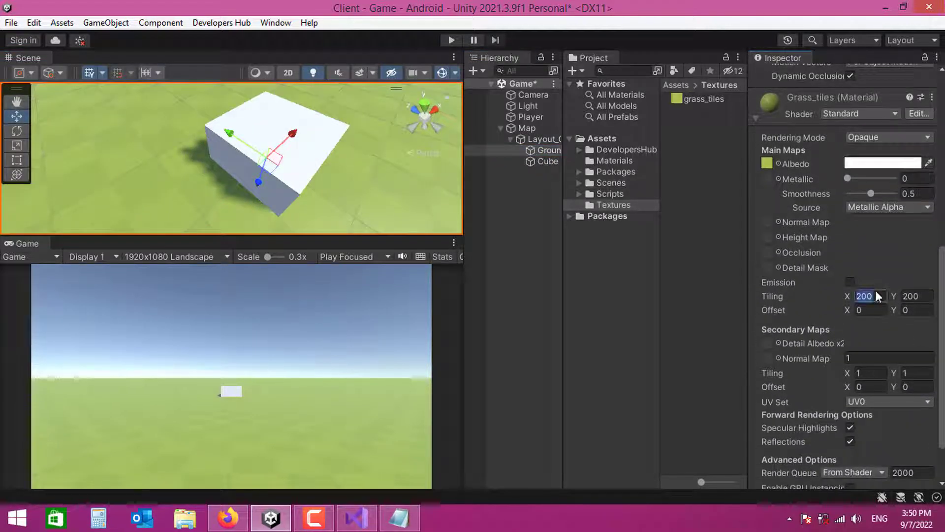
pyautogui.write('100')
pyautogui.click(913, 296)
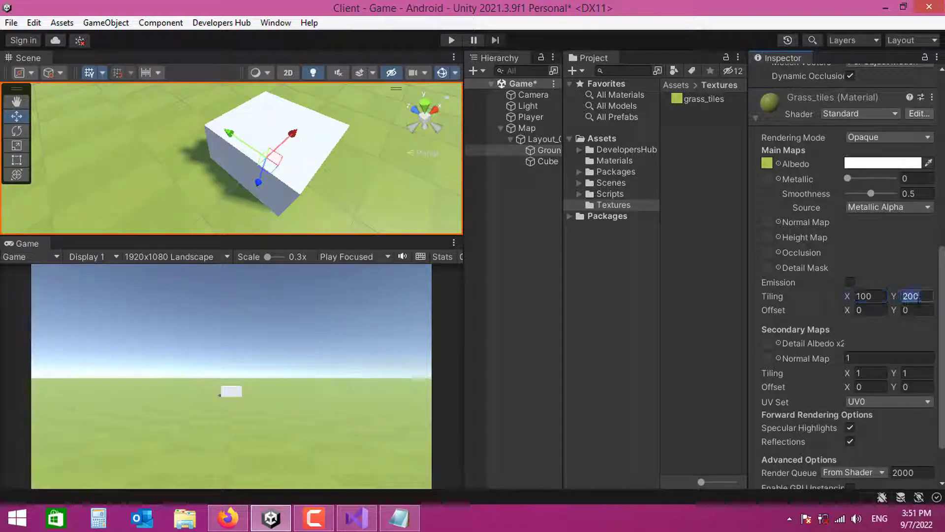
pyautogui.write('10')
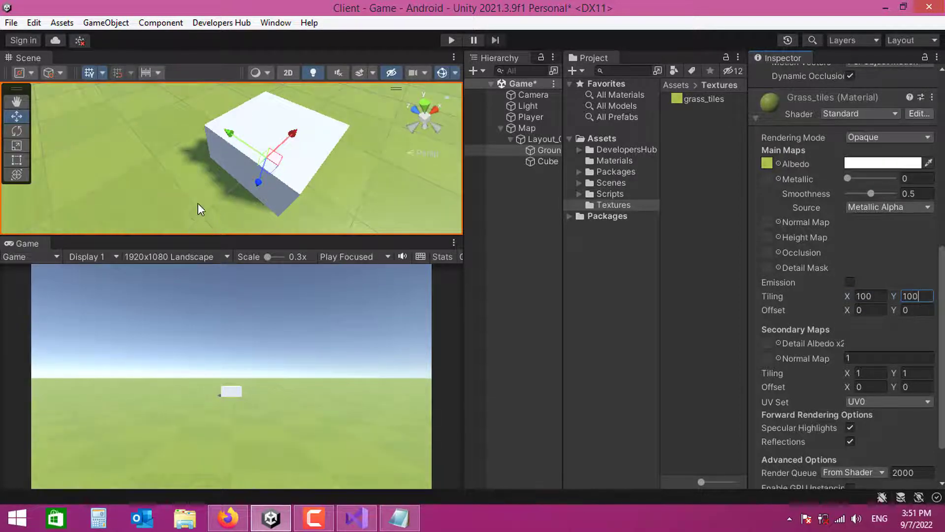
pyautogui.scroll(8, 837, 163)
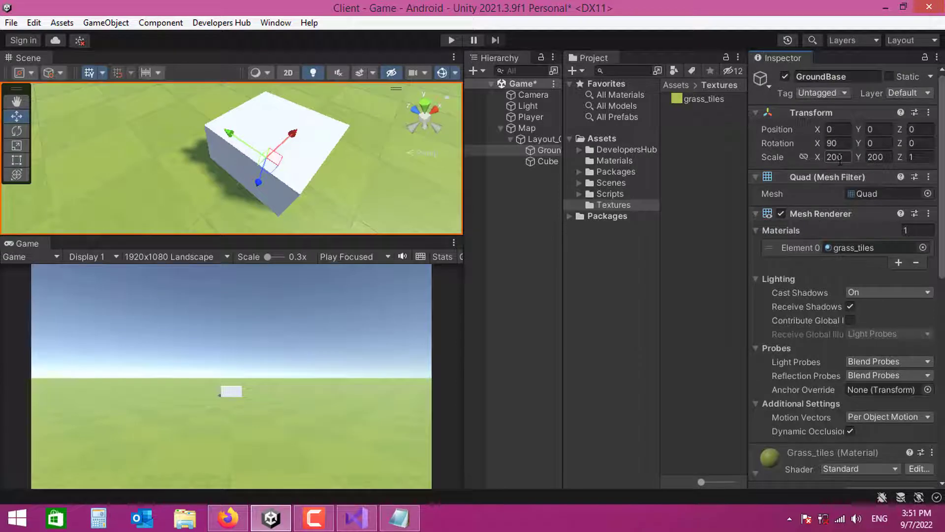
pyautogui.click(704, 100)
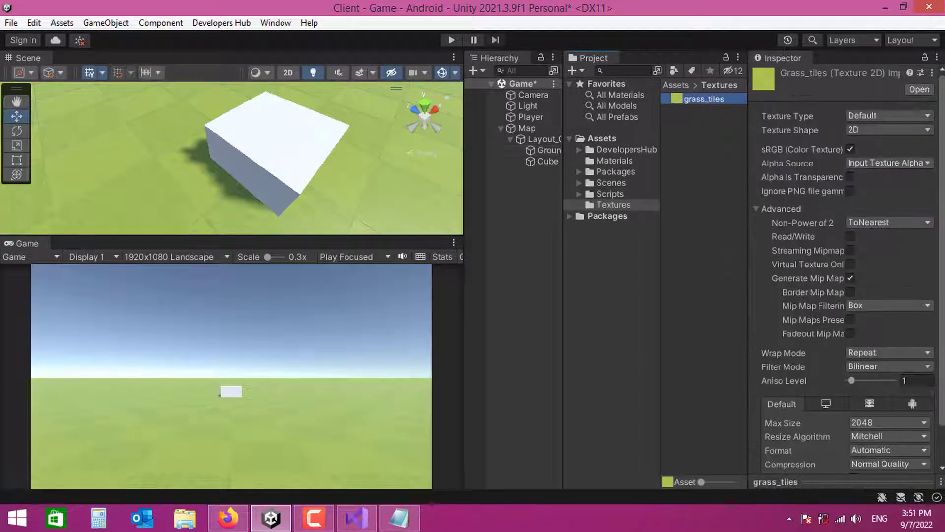
pyautogui.click(797, 153)
# Move the cube to X -0.5, Y -0.44, Z -0.5 and compare its size with a ground tile.
pyautogui.click(542, 162)
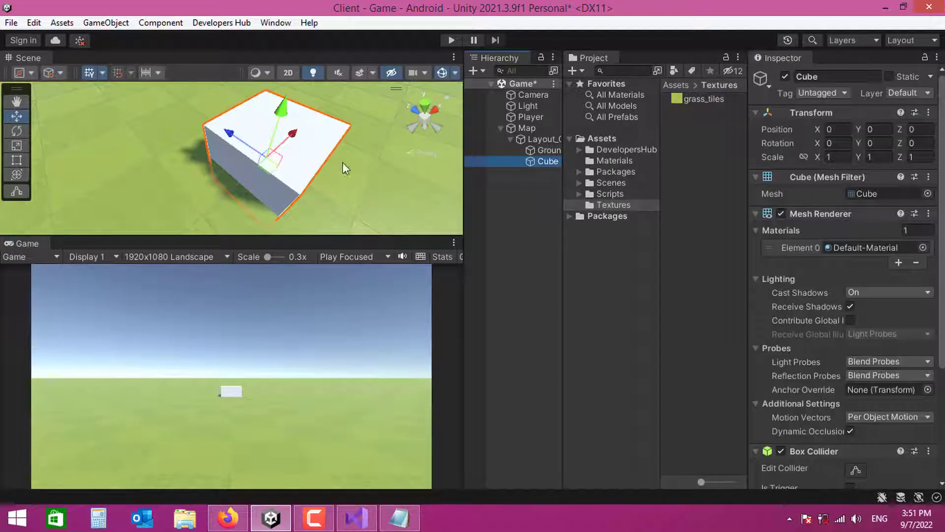
pyautogui.keyDown('alt'); pyautogui.moveTo(342, 161); pyautogui.dragTo(247, 192); pyautogui.keyUp('alt')
pyautogui.moveTo(241, 147); pyautogui.dragTo(242, 187)
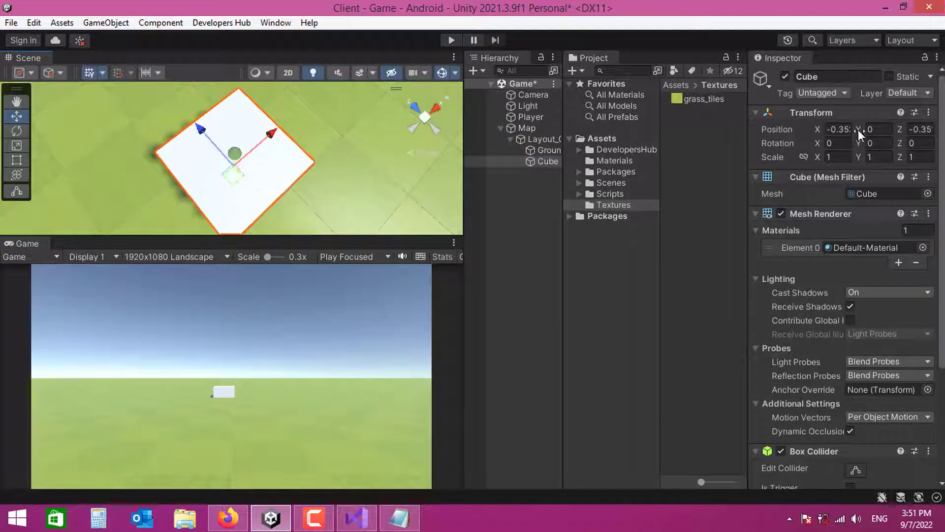
pyautogui.moveTo(858, 129); pyautogui.dragTo(846, 132)
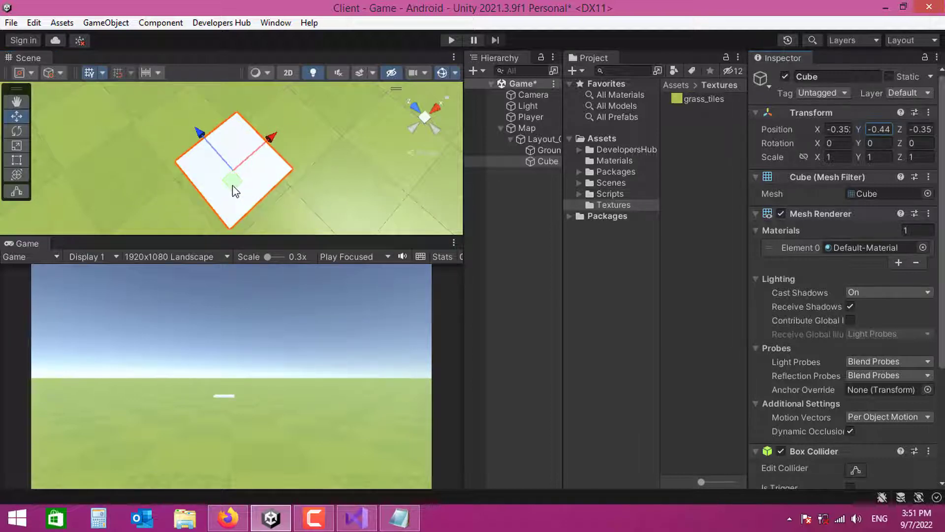
pyautogui.moveTo(232, 185); pyautogui.dragTo(233, 202)
pyautogui.click(533, 213)
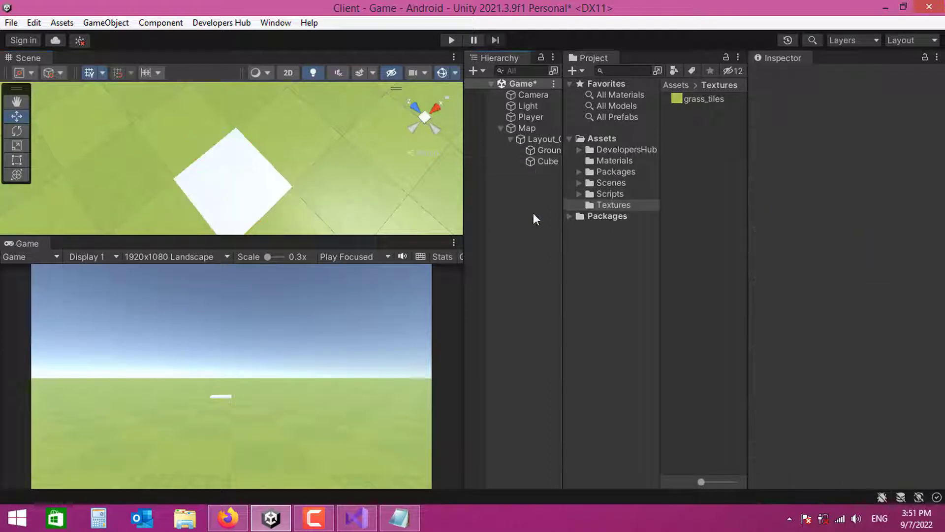
pyautogui.keyDown('alt'); pyautogui.moveTo(306, 182); pyautogui.dragTo(294, 164); pyautogui.keyUp('alt')
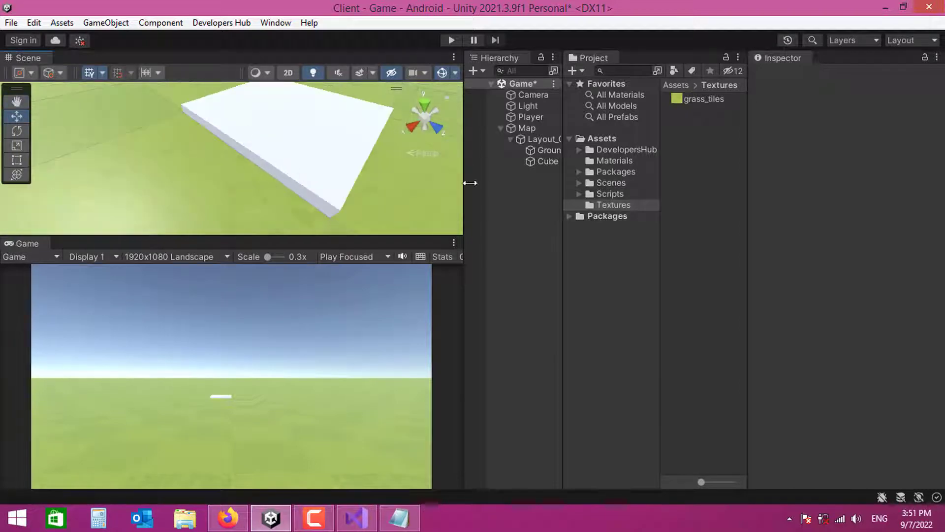
pyautogui.click(545, 162)
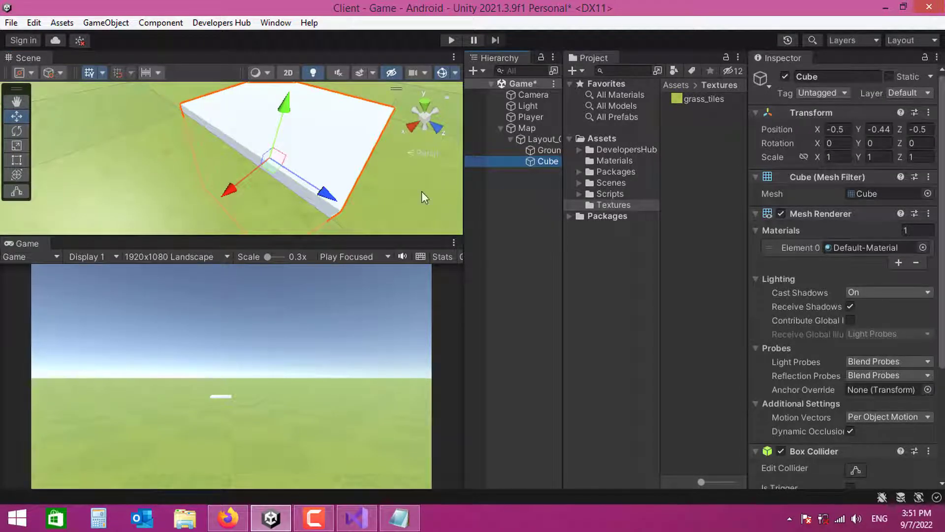
pyautogui.keyDown('alt'); pyautogui.moveTo(422, 192); pyautogui.dragTo(171, 123); pyautogui.keyUp('alt')
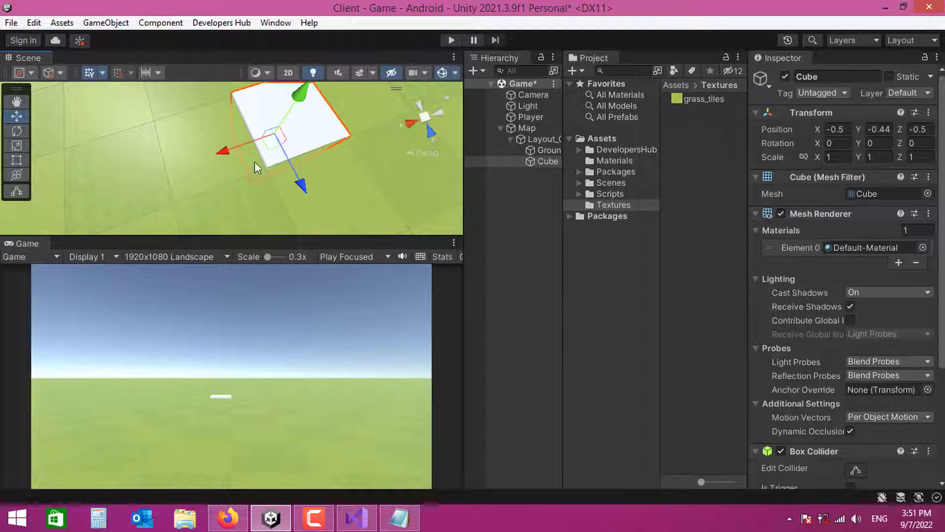
# Delete the reference cube from Layout_01.
pyautogui.click(527, 173)
pyautogui.rightClick(539, 161)
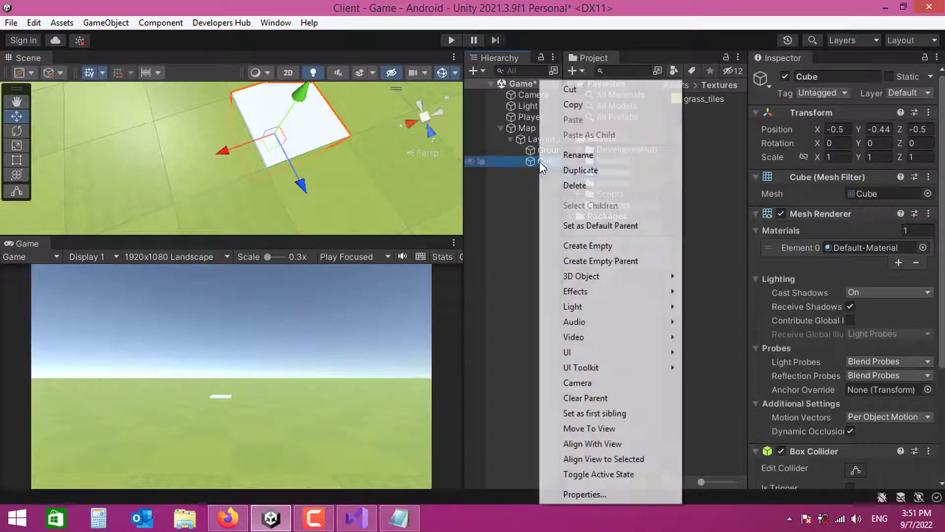
pyautogui.click(562, 185)
# Collapse Layout_01 in the hierarchy and add a Quad as a child of Map.
pyautogui.click(534, 140)
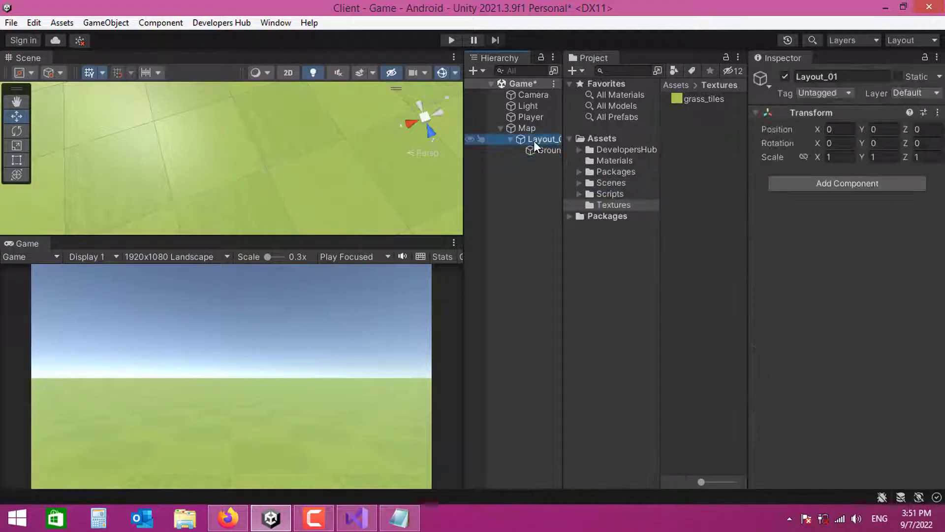
pyautogui.click(501, 128)
pyautogui.click(522, 176)
pyautogui.moveTo(363, 175); pyautogui.dragTo(448, 147, button='right')
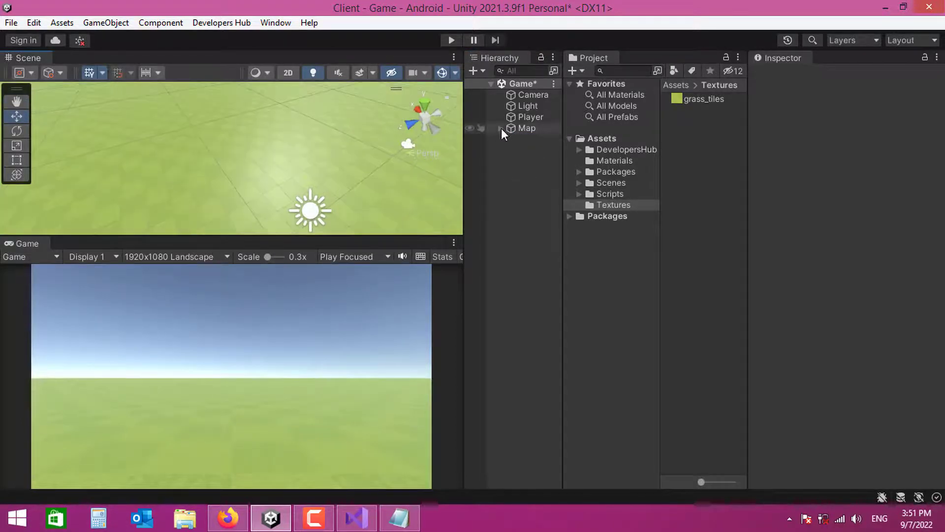
pyautogui.click(500, 128)
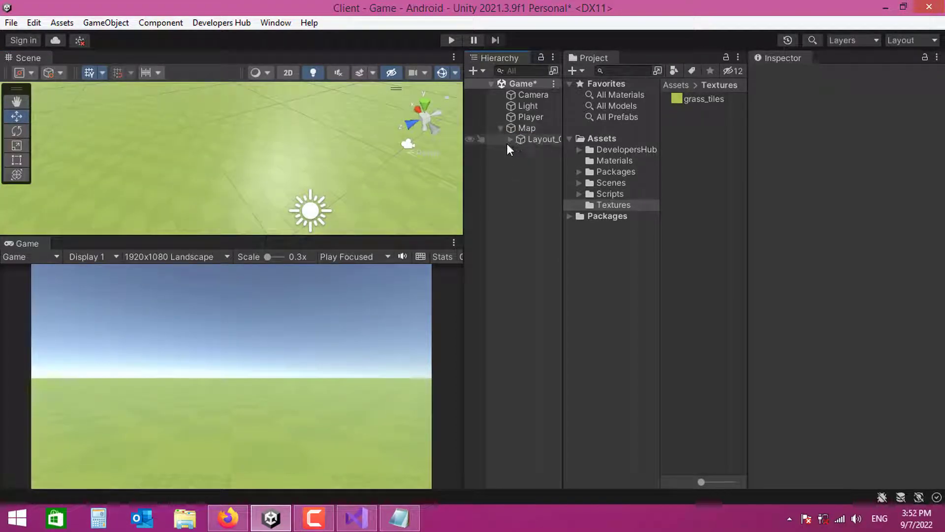
pyautogui.rightClick(525, 129)
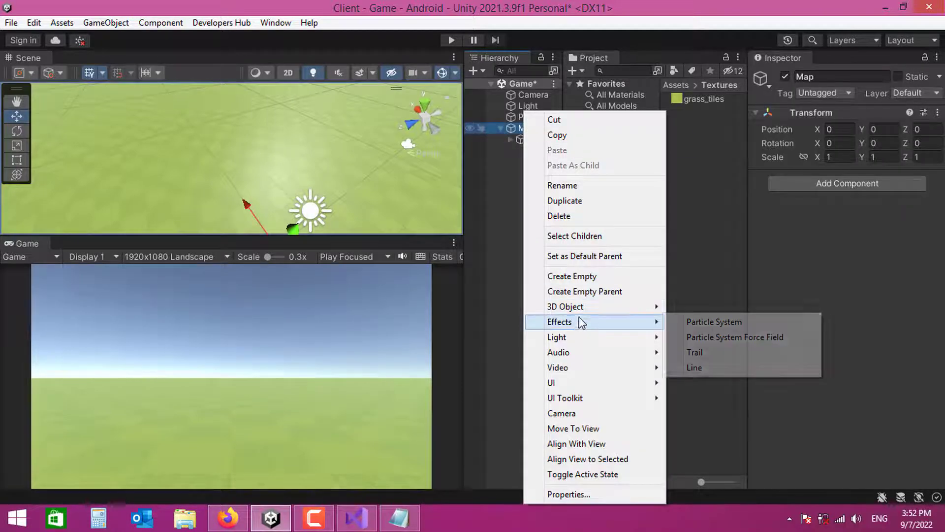
pyautogui.moveTo(583, 315)
pyautogui.click(696, 383)
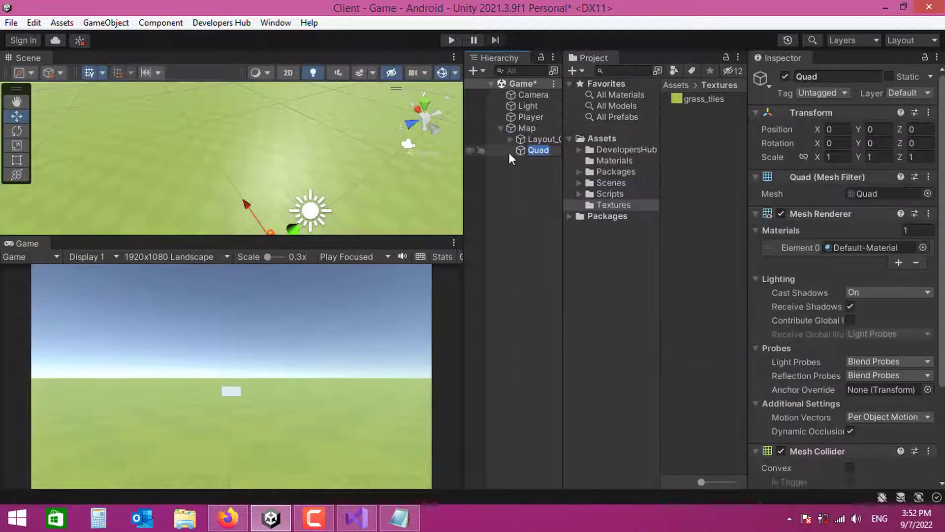
# Set the new quad's rotation to 90 in X and 45 in Y.
pyautogui.click(829, 142)
pyautogui.write('90')
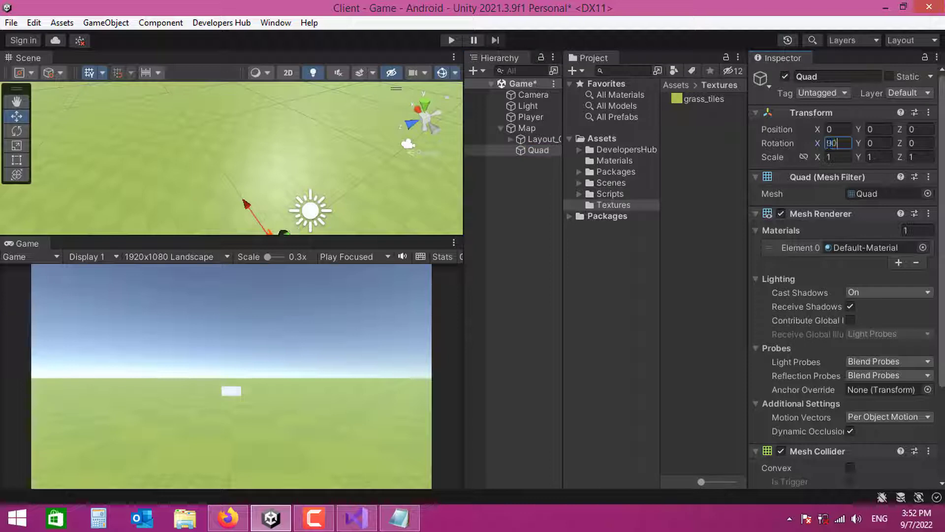
pyautogui.click(891, 142)
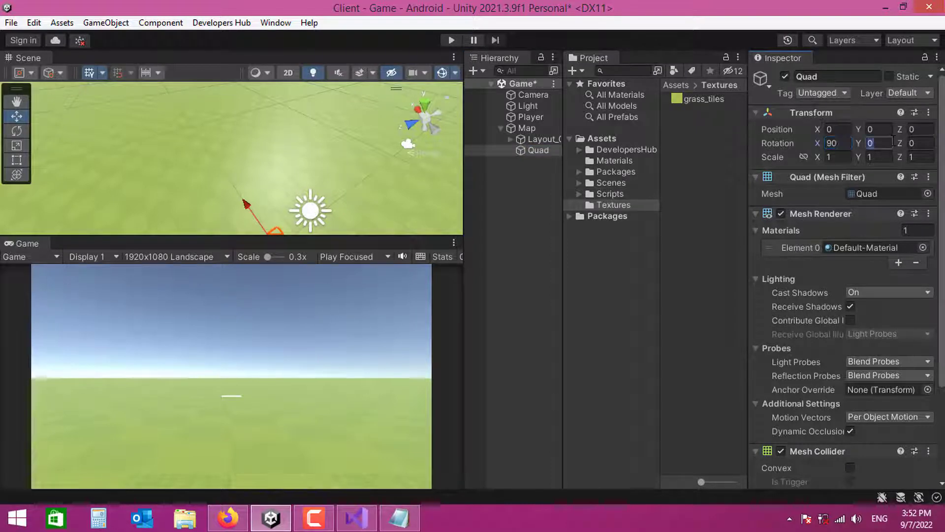
pyautogui.write('45')
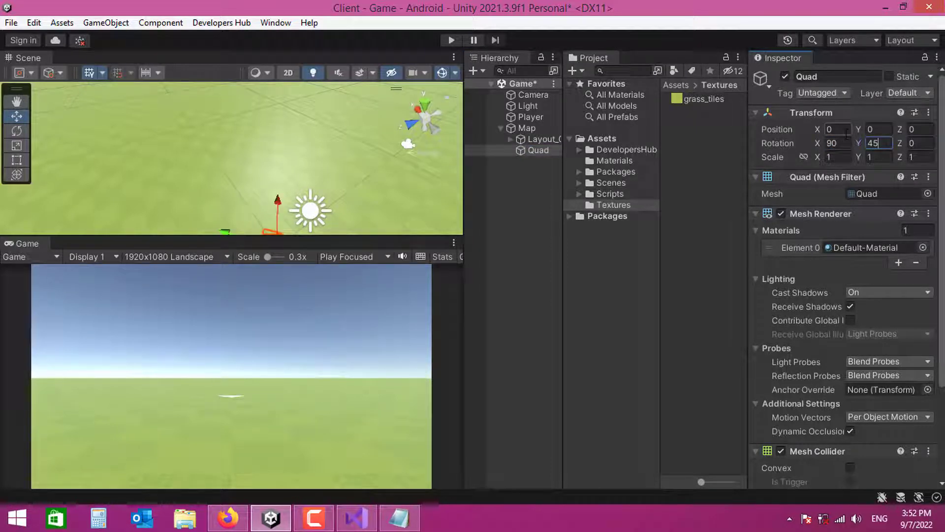
# Set the quad's scale to 45 in X and 45 in Y, and frame it in the Scene view.
pyautogui.click(838, 155)
pyautogui.write('4')
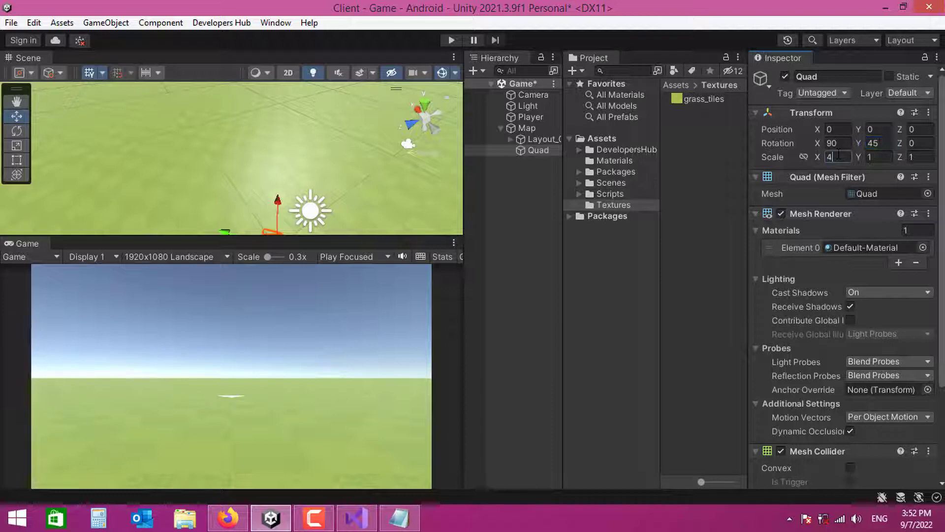
pyautogui.write('5')
pyautogui.click(881, 157)
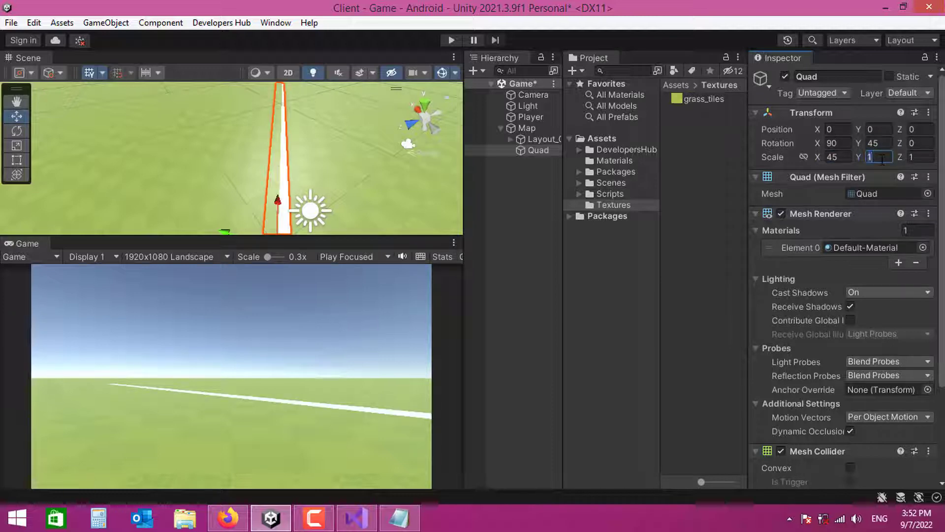
pyautogui.write('45')
pyautogui.click(536, 183)
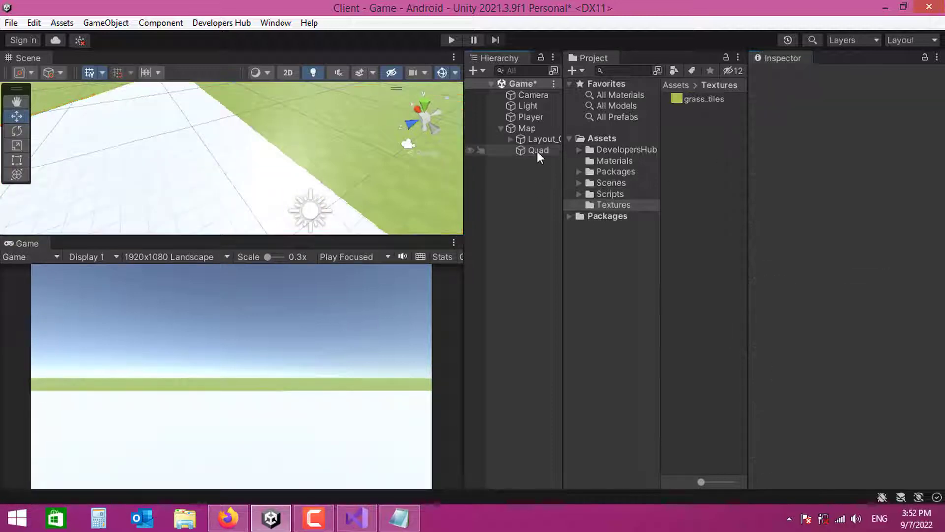
pyautogui.doubleClick(537, 151)
pyautogui.scroll(3, 277, 155)
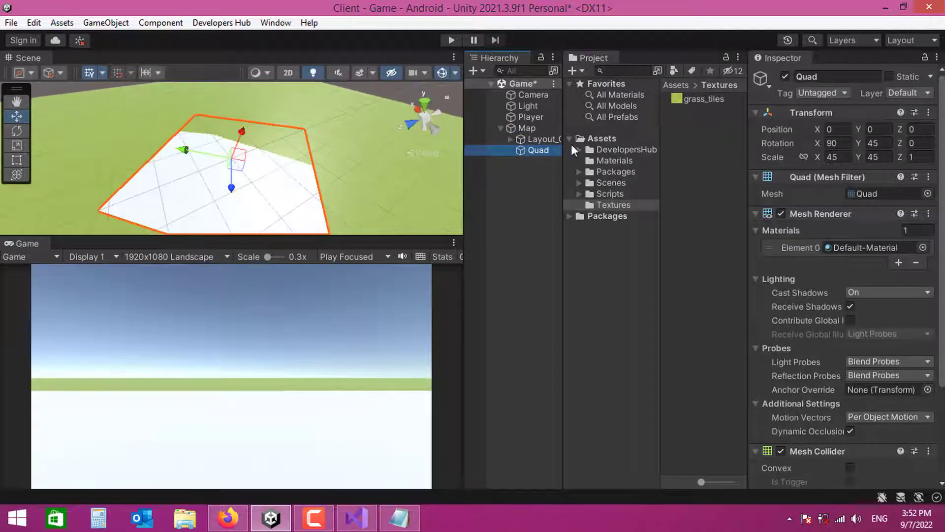
pyautogui.moveTo(276, 163); pyautogui.dragTo(291, 160, button='right')
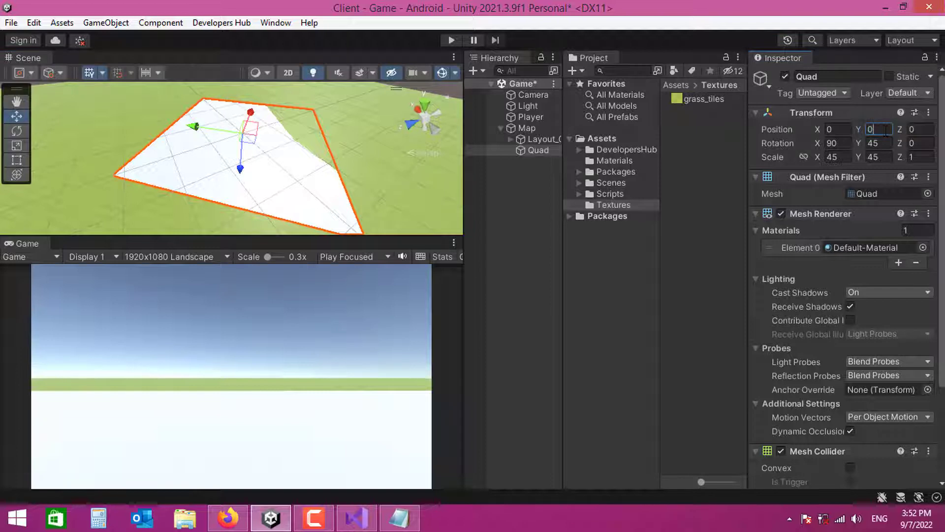
# Set the quad's Y position to 0.01 so it sits just above the base ground.
pyautogui.write('1')
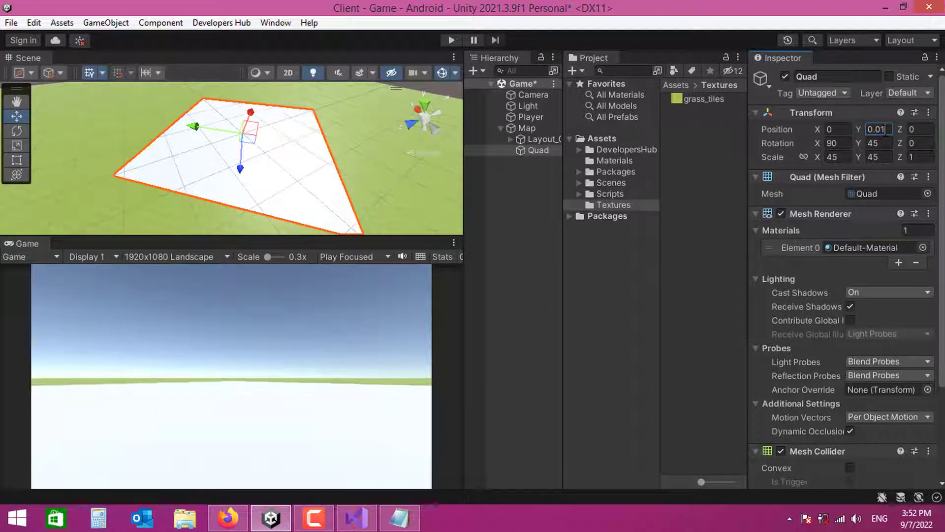
pyautogui.click(529, 191)
pyautogui.moveTo(384, 177); pyautogui.dragTo(338, 180, button='middle')
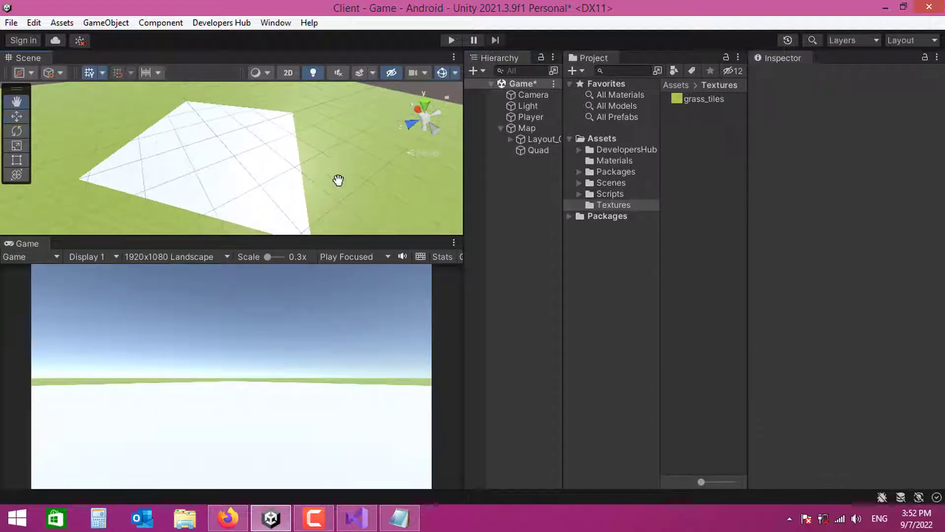
# Toggle the quad off and back on, and apply the GroundGrid material from the Materials folder to it.
pyautogui.click(542, 150)
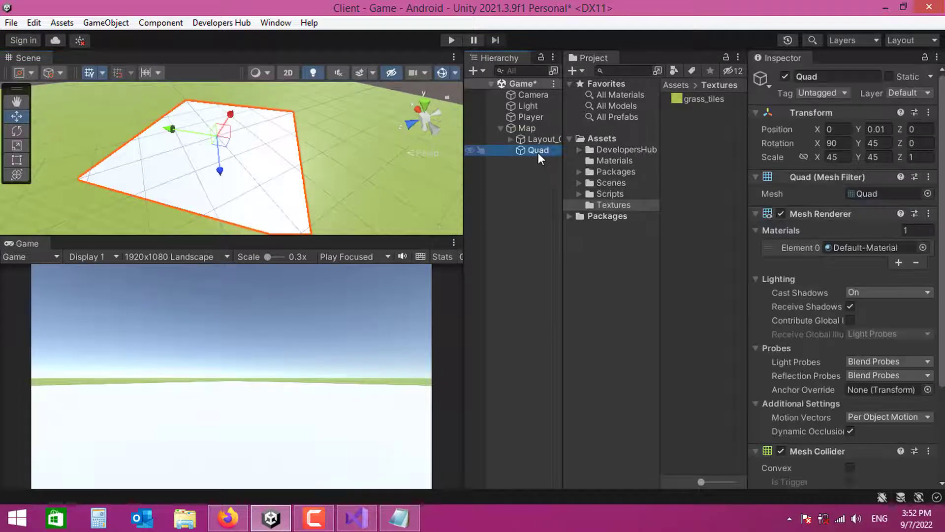
pyautogui.click(784, 77)
pyautogui.click(785, 76)
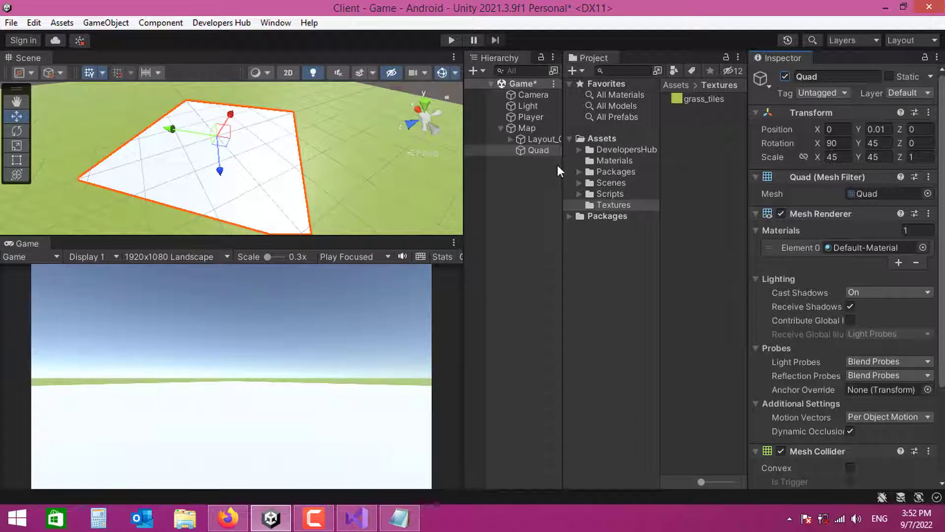
pyautogui.click(616, 161)
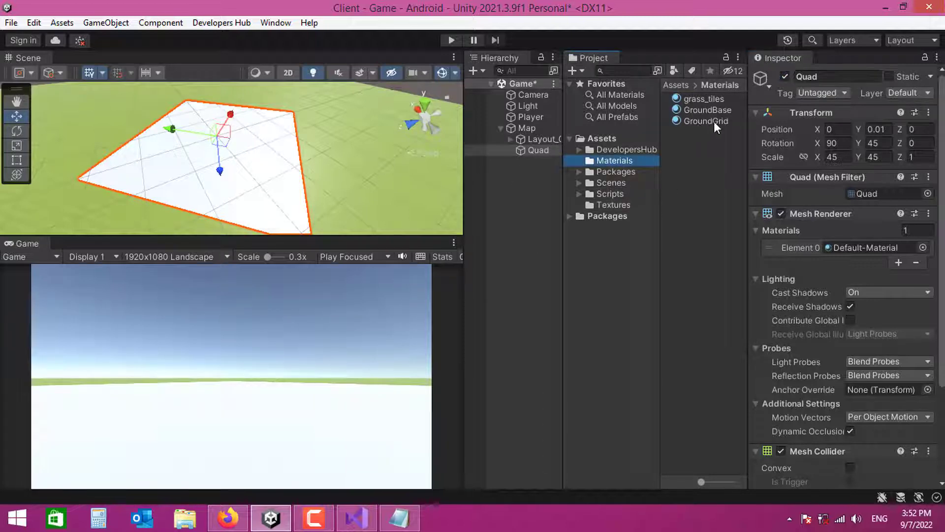
pyautogui.moveTo(712, 120); pyautogui.dragTo(537, 150)
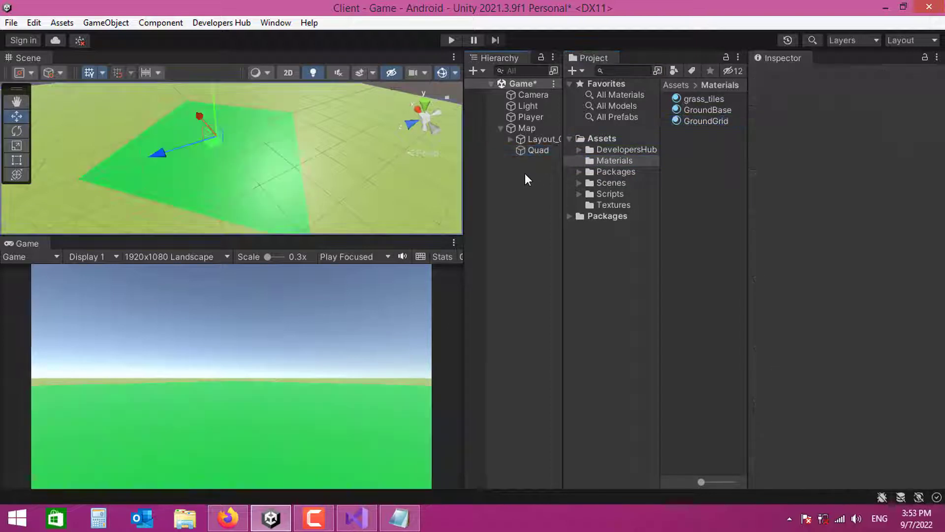
# Create an empty child object named Forrest under Layout_01 and widen the hierarchy to show full names.
pyautogui.click(510, 140)
pyautogui.rightClick(537, 141)
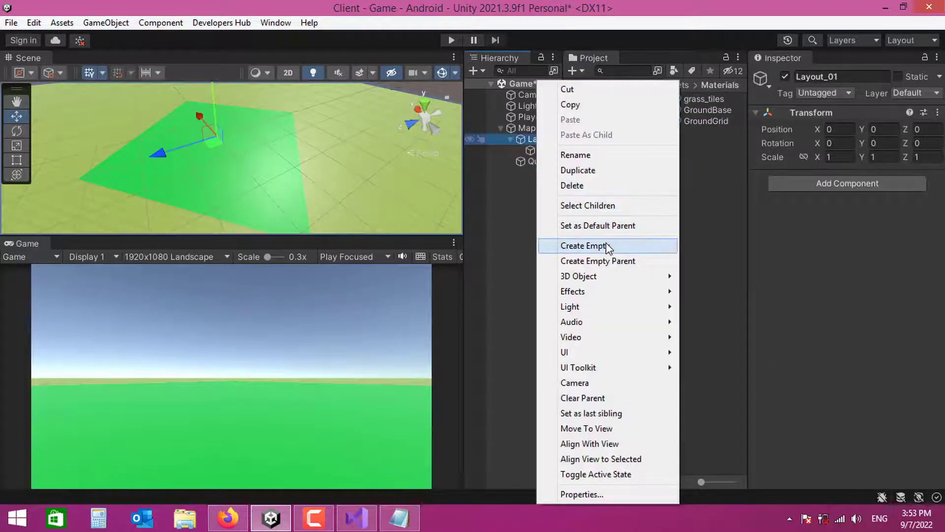
pyautogui.click(588, 245)
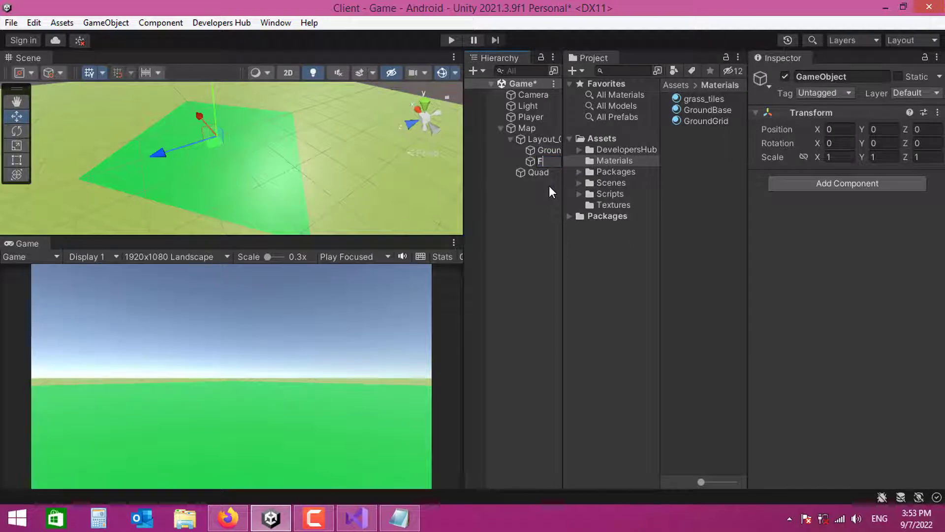
pyautogui.write('Forrest')
pyautogui.press('Return')
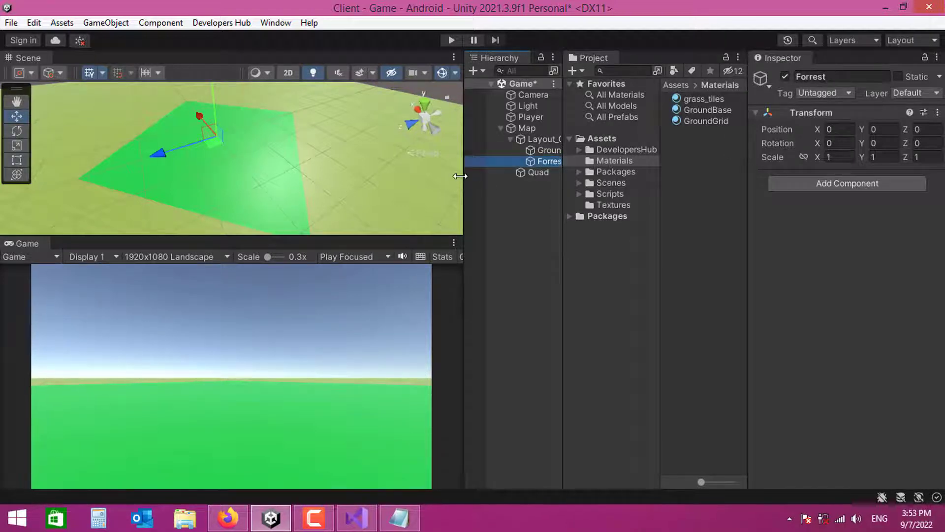
pyautogui.moveTo(460, 175); pyautogui.dragTo(437, 176)
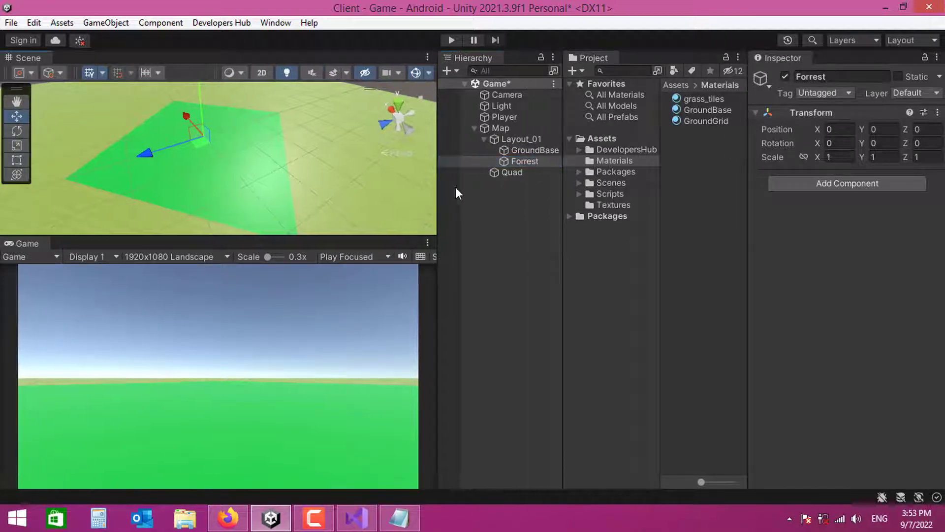
pyautogui.click(525, 161)
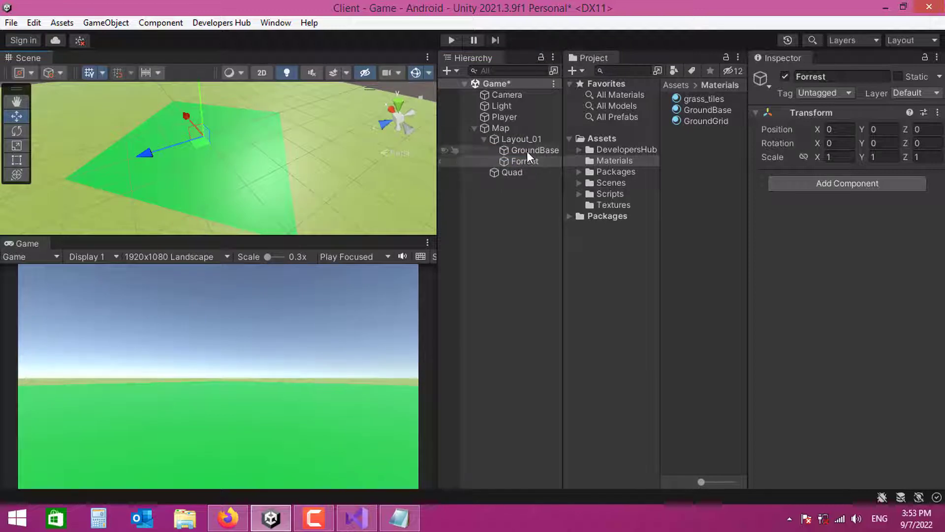
# Open the Simple Nature Pack's Prefabs folder and preview the Tree_01 to Tree_05 prefabs.
pyautogui.click(618, 174)
pyautogui.doubleClick(699, 99)
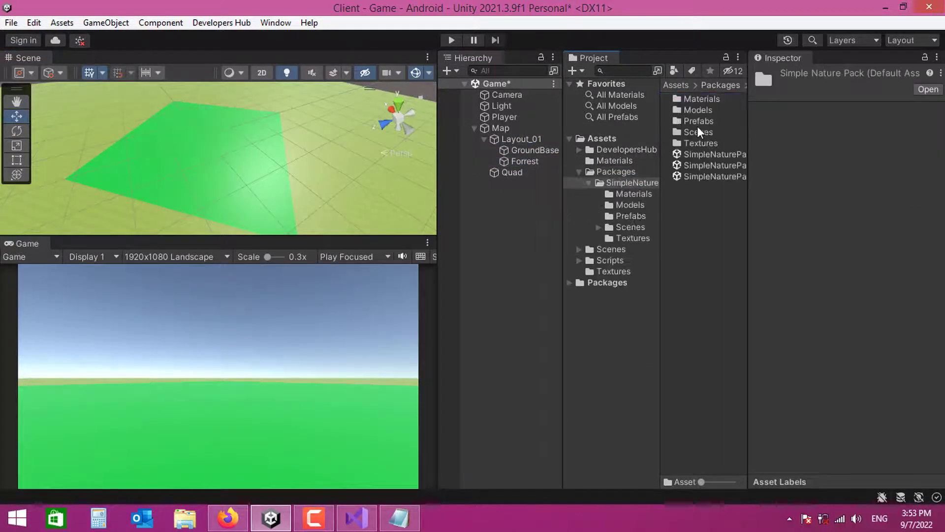
pyautogui.doubleClick(699, 123)
pyautogui.click(711, 332)
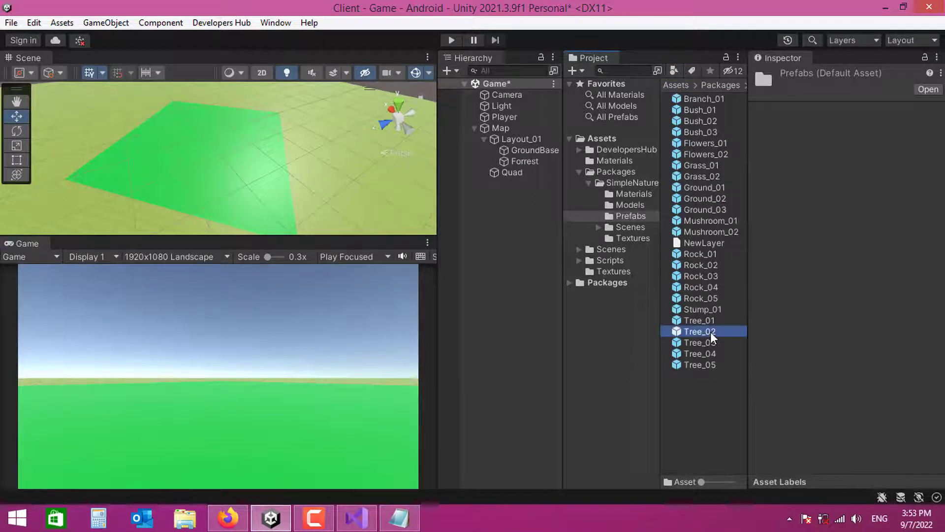
pyautogui.scroll(-3, 807, 295)
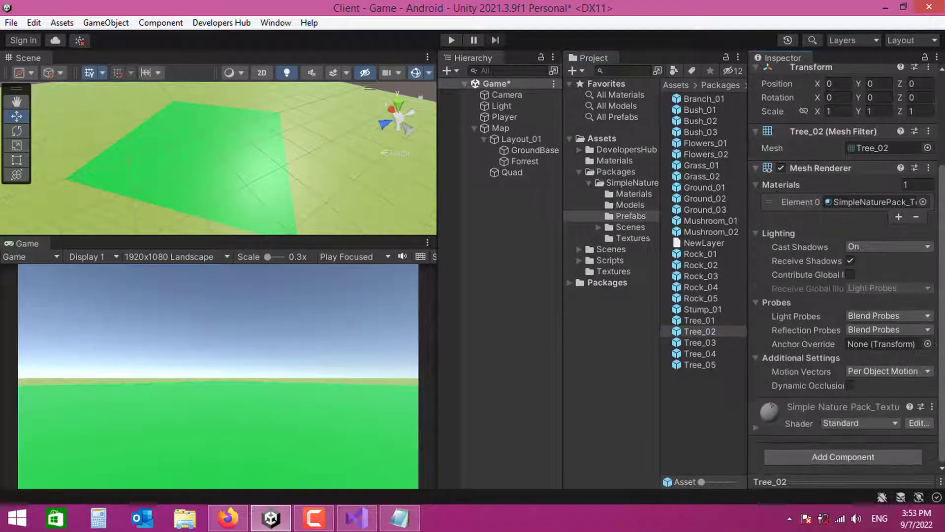
pyautogui.click(707, 346)
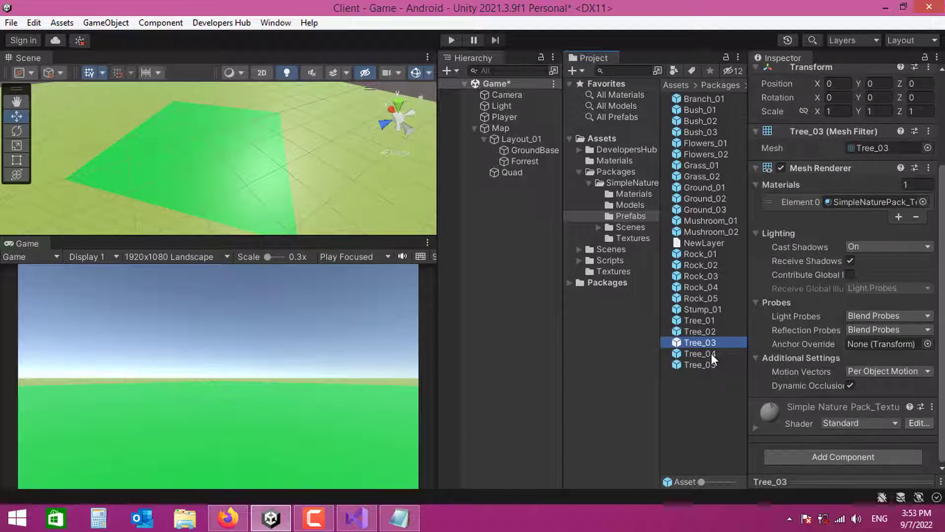
pyautogui.click(770, 482)
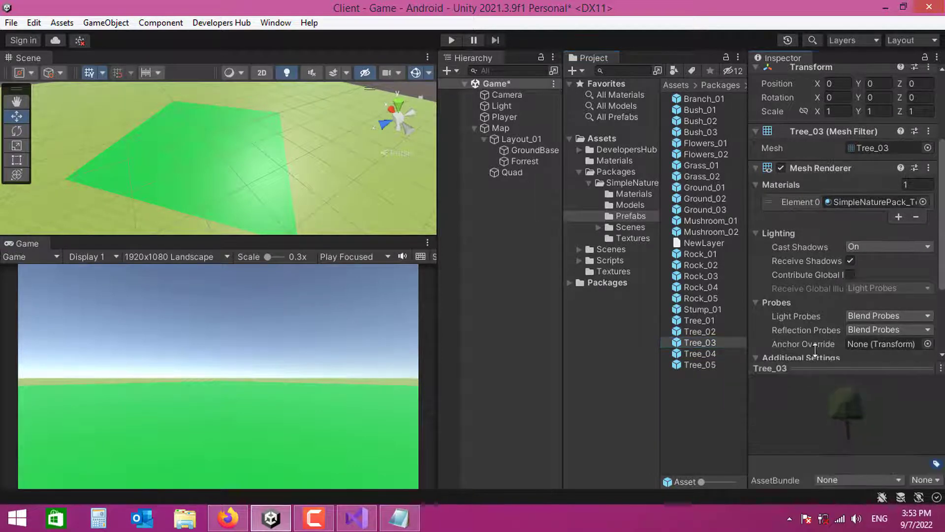
pyautogui.click(701, 354)
pyautogui.click(705, 365)
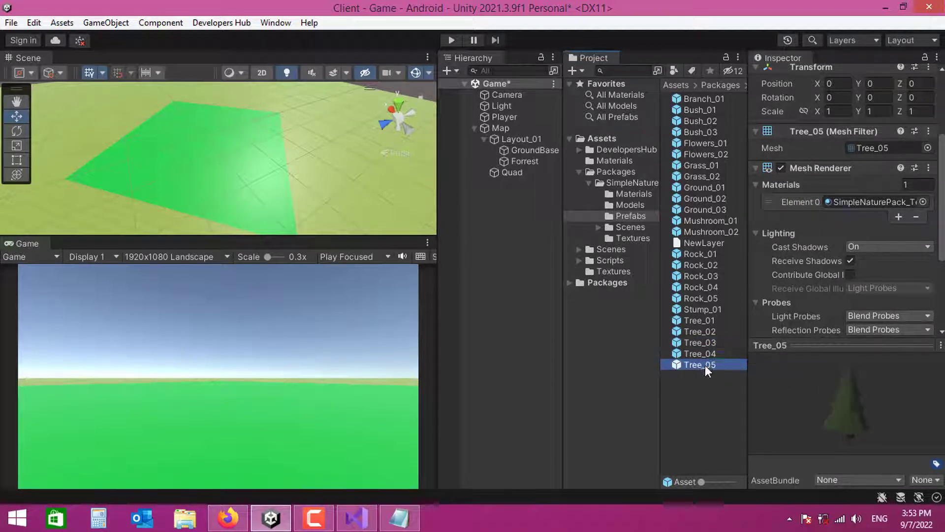
pyautogui.click(707, 322)
pyautogui.click(710, 332)
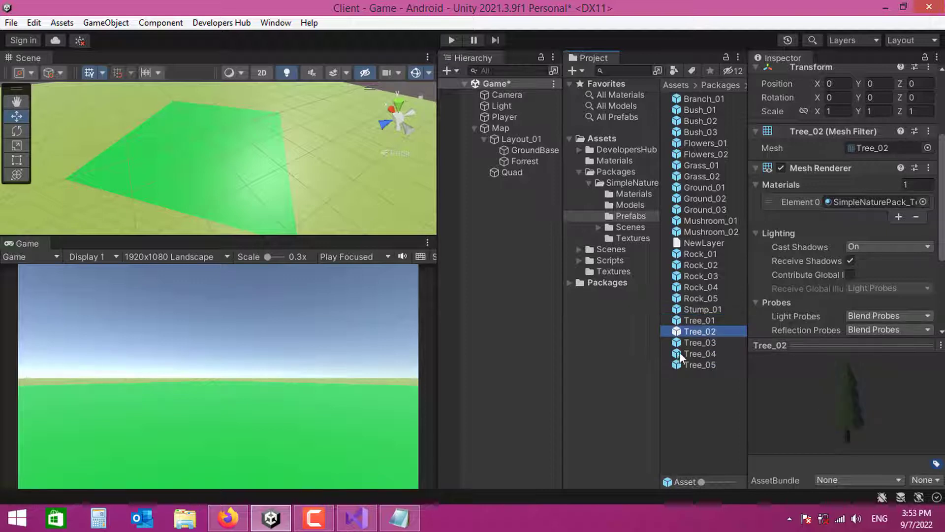
# Add Tree_02 as a child of Forrest, enlarge the Scene view, and place the tree just outside the quad's edge at about X -15, Z -19.
pyautogui.moveTo(710, 332); pyautogui.dragTo(528, 170)
pyautogui.click(527, 163)
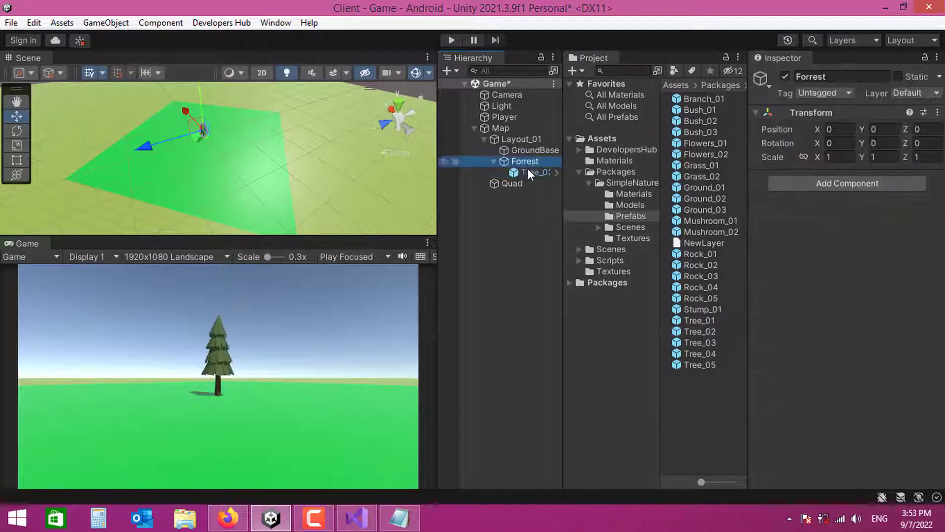
pyautogui.click(528, 170)
pyautogui.moveTo(379, 236); pyautogui.dragTo(379, 386)
pyautogui.scroll(5, 267, 188)
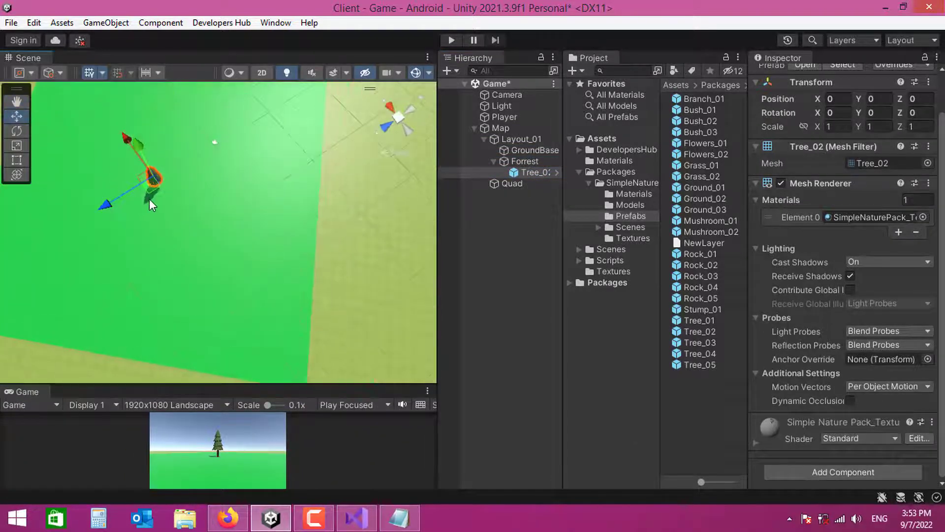
pyautogui.moveTo(149, 199); pyautogui.dragTo(337, 198)
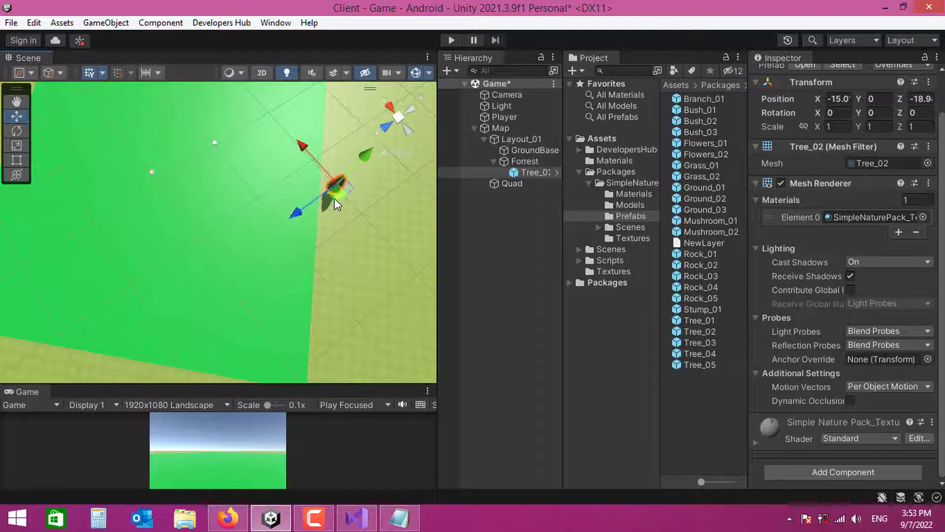
# Place three evenly spaced copies of Tree_02 along the same edge of the green quad, heading toward its corner.
pyautogui.moveTo(334, 198); pyautogui.dragTo(283, 224, button='middle')
pyautogui.hotkey('ctrl', 'd')
pyautogui.moveTo(300, 213); pyautogui.dragTo(309, 176)
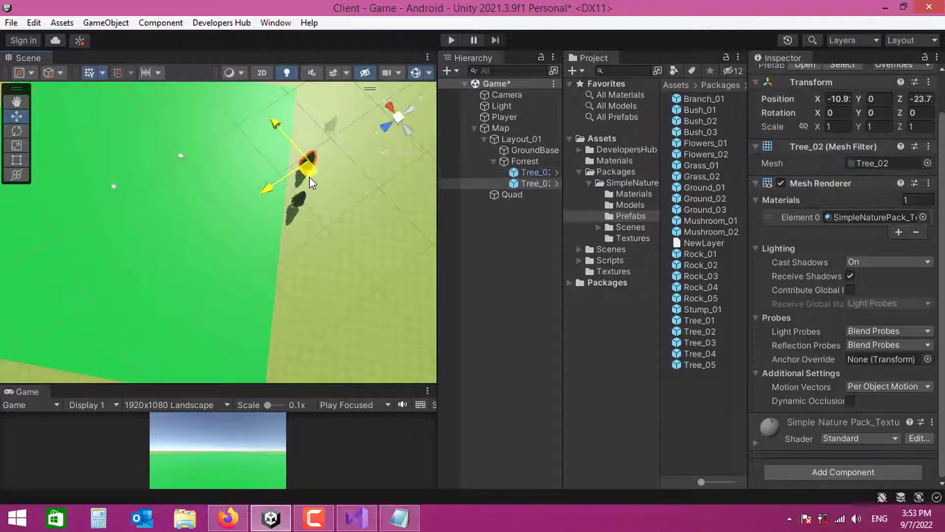
pyautogui.moveTo(309, 178); pyautogui.dragTo(274, 225, button='middle')
pyautogui.hotkey('ctrl', 'd')
pyautogui.moveTo(273, 225); pyautogui.dragTo(277, 157)
pyautogui.hotkey('ctrl', 'd')
pyautogui.moveTo(277, 189); pyautogui.dragTo(316, 221, button='middle')
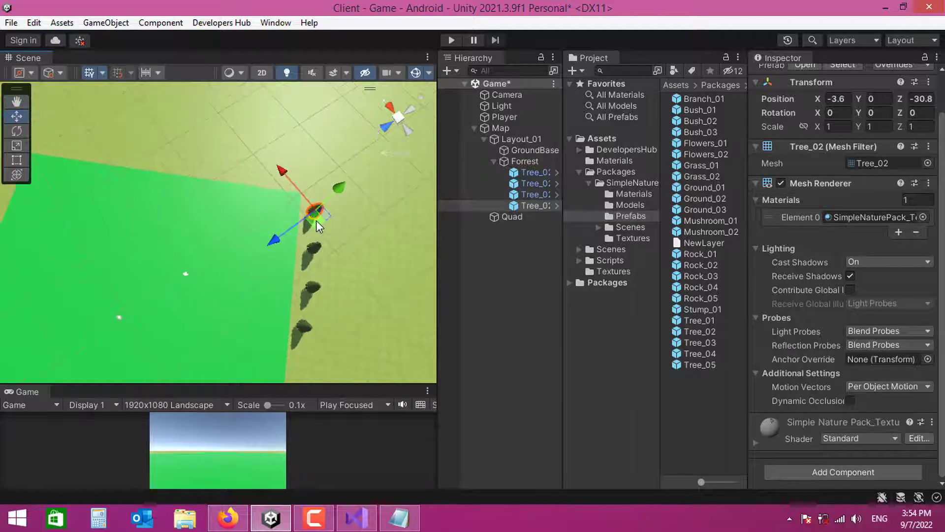
# Continue the row with nine more Tree_02 copies around the corner and along the adjacent edge to the quad's next corner.
pyautogui.hotkey('ctrl', 'd')
pyautogui.moveTo(317, 220); pyautogui.dragTo(181, 172)
pyautogui.hotkey('ctrl', 'd')
pyautogui.hotkey('ctrl', 'd')
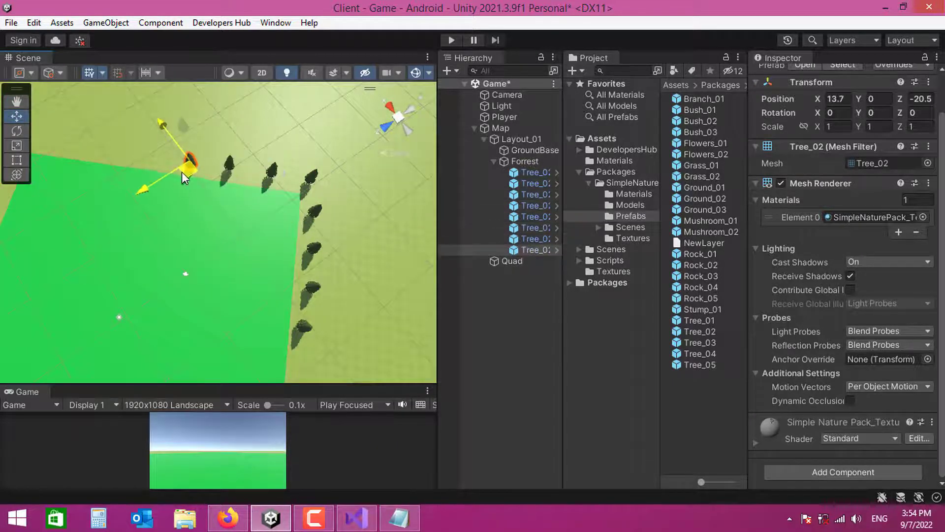
pyautogui.moveTo(180, 170); pyautogui.dragTo(282, 190, button='middle')
pyautogui.hotkey('ctrl', 'd')
pyautogui.moveTo(282, 190); pyautogui.dragTo(261, 183)
pyautogui.hotkey('ctrl', 'd')
pyautogui.moveTo(261, 183); pyautogui.dragTo(170, 163)
pyautogui.hotkey('ctrl', 'd')
pyautogui.hotkey('ctrl', 'd')
pyautogui.hotkey('ctrl', 'd')
pyautogui.moveTo(170, 163); pyautogui.dragTo(106, 158)
pyautogui.hotkey('ctrl', 'd')
pyautogui.moveTo(140, 193); pyautogui.dragTo(200, 169, button='middle')
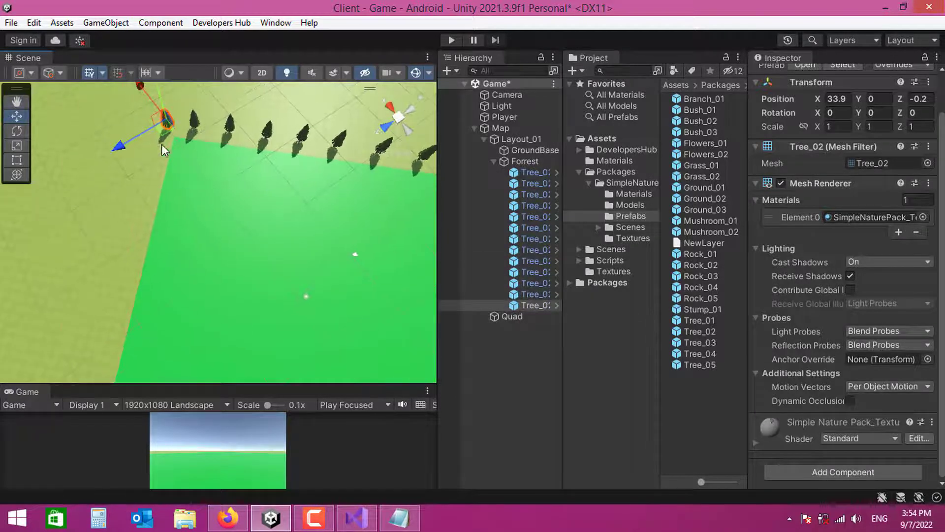
# Extend the tree row along the quad's third edge with eight more Tree_02 copies.
pyautogui.hotkey('ctrl', 'd')
pyautogui.moveTo(162, 144); pyautogui.dragTo(128, 237)
pyautogui.hotkey('ctrl', 'd')
pyautogui.hotkey('ctrl', 'd')
pyautogui.moveTo(128, 237); pyautogui.dragTo(164, 158, button='middle')
pyautogui.hotkey('ctrl', 'd')
pyautogui.hotkey('ctrl', 'd')
pyautogui.moveTo(164, 158); pyautogui.dragTo(126, 231)
pyautogui.moveTo(136, 269); pyautogui.dragTo(158, 184, button='middle')
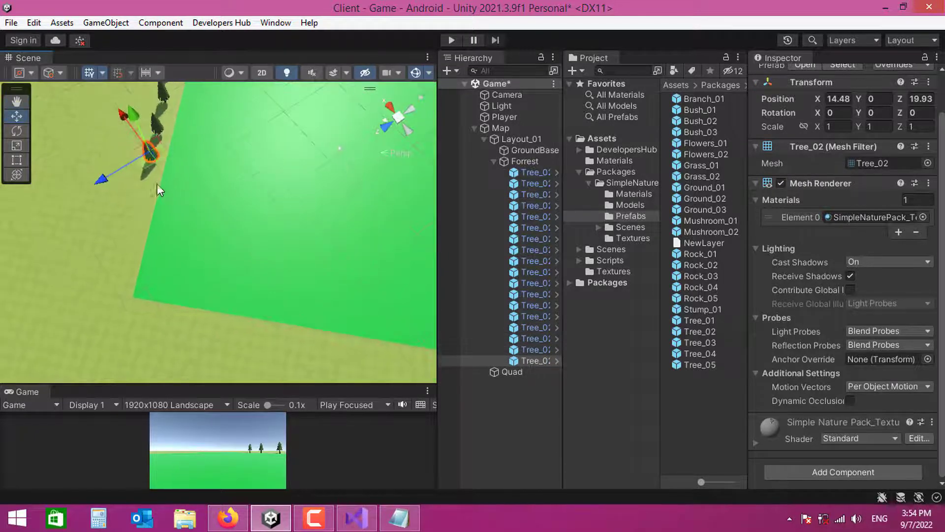
pyautogui.hotkey('ctrl', 'd')
pyautogui.hotkey('ctrl', 'd')
pyautogui.moveTo(152, 159); pyautogui.dragTo(119, 263)
pyautogui.hotkey('ctrl', 'd')
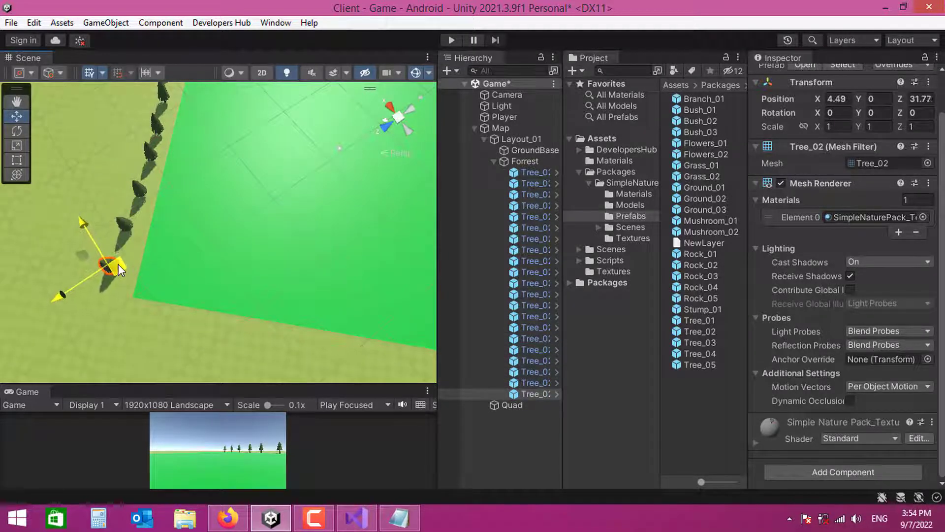
pyautogui.scroll(-2, 224, 252)
pyautogui.moveTo(224, 252); pyautogui.dragTo(220, 293, button='middle')
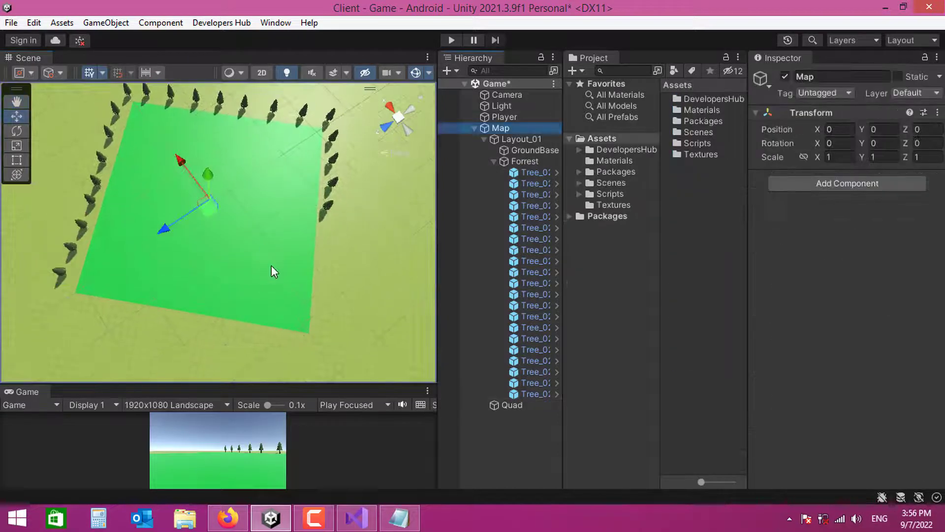
pyautogui.keyDown('alt'); pyautogui.moveTo(364, 294); pyautogui.dragTo(297, 215); pyautogui.keyUp('alt')
pyautogui.moveTo(294, 244); pyautogui.dragTo(273, 227, button='middle')
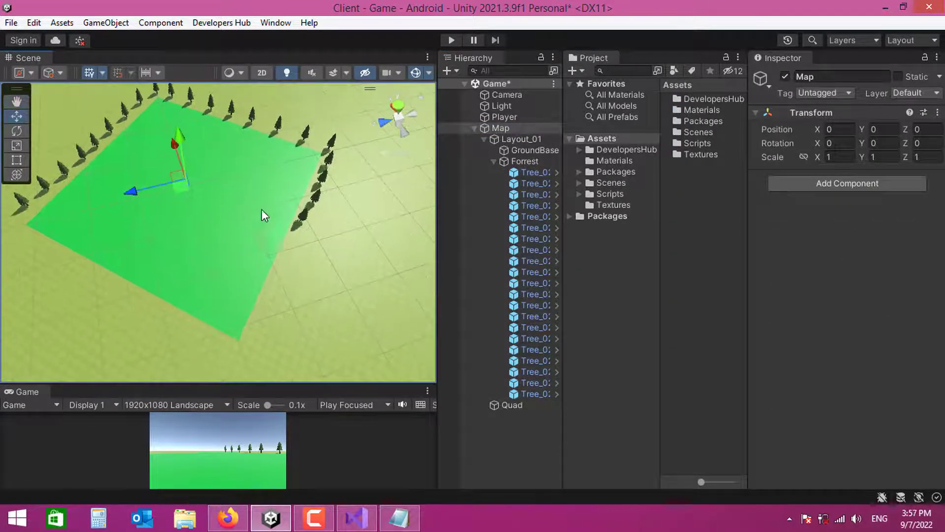
pyautogui.keyDown('alt'); pyautogui.moveTo(264, 216); pyautogui.dragTo(308, 245); pyautogui.keyUp('alt')
pyautogui.moveTo(308, 244); pyautogui.dragTo(293, 227, button='middle')
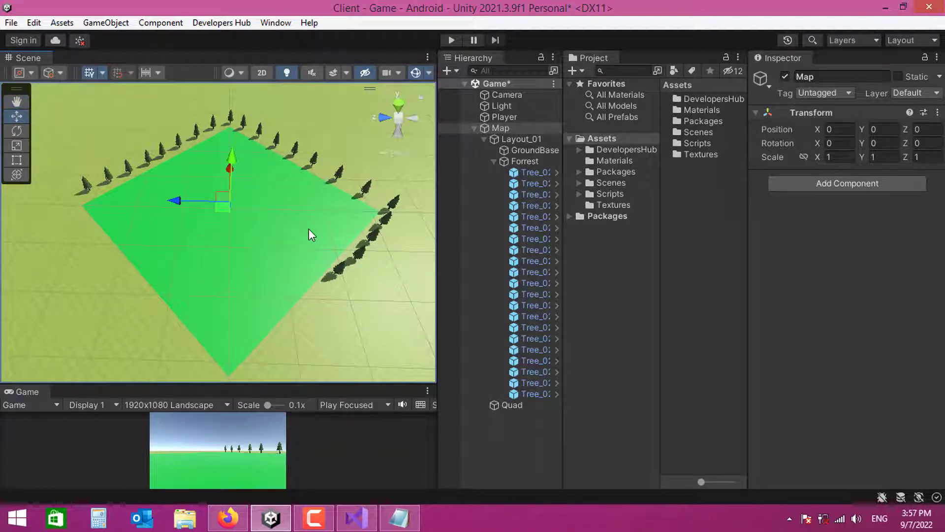
pyautogui.click(452, 40)
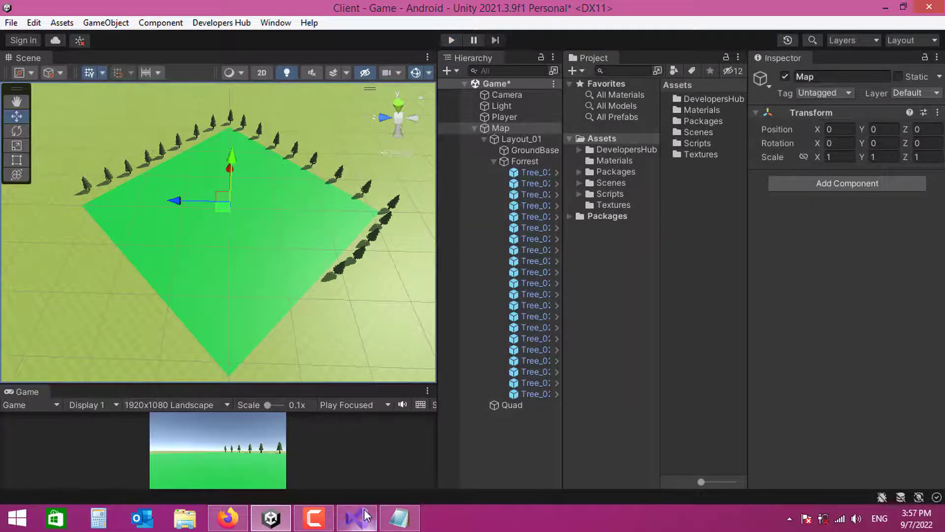
# In CameraController.cs, set the right, left, up and down bounds of the Initialize call in Start() to 40 each.
pyautogui.click(356, 518)
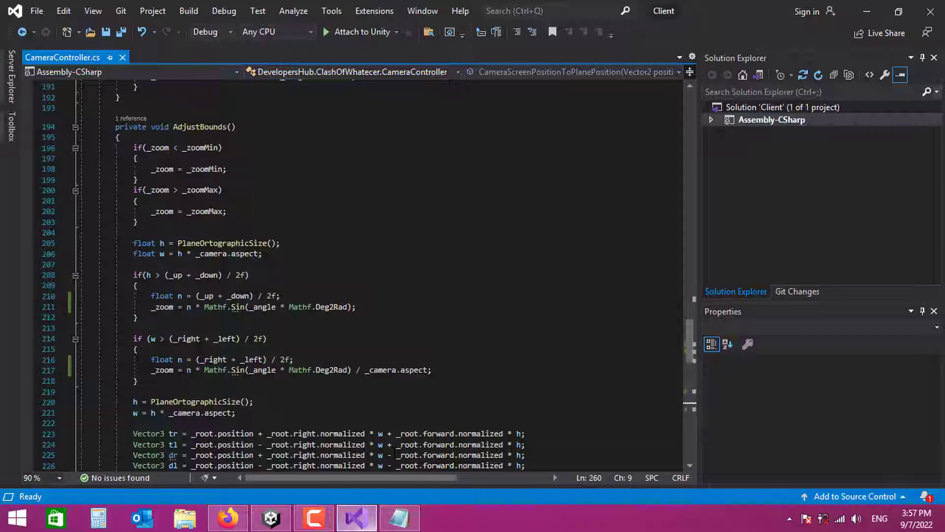
pyautogui.moveTo(690, 351); pyautogui.dragTo(662, 168)
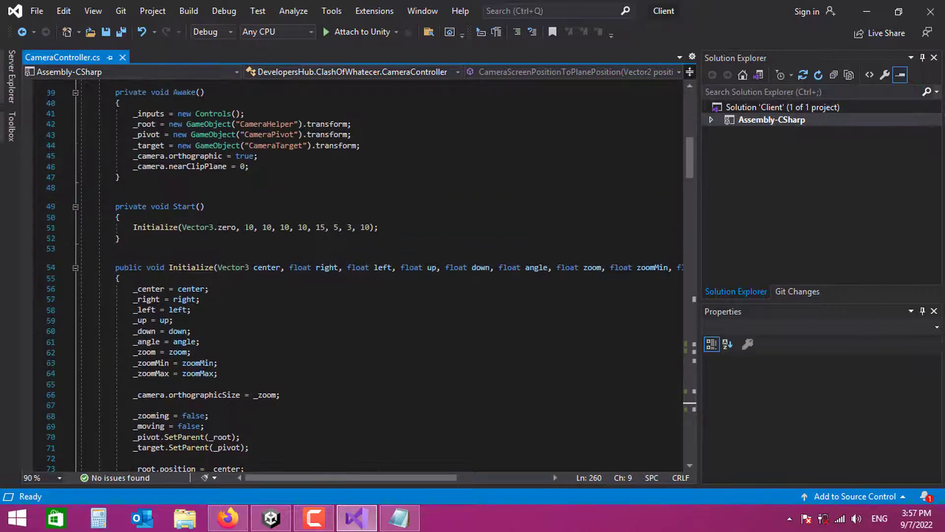
pyautogui.click(247, 227)
pyautogui.write('4')
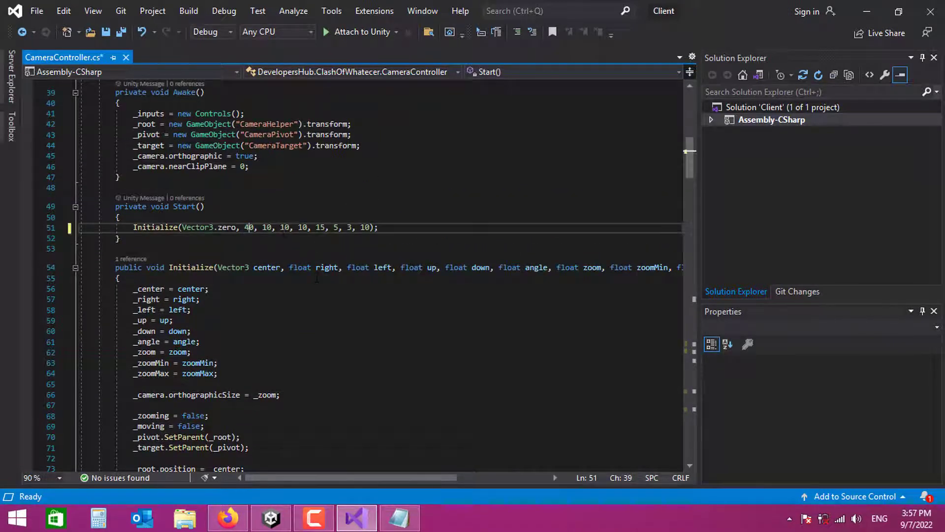
pyautogui.click(267, 227)
pyautogui.press('BackSpace')
pyautogui.write('4')
pyautogui.click(286, 227)
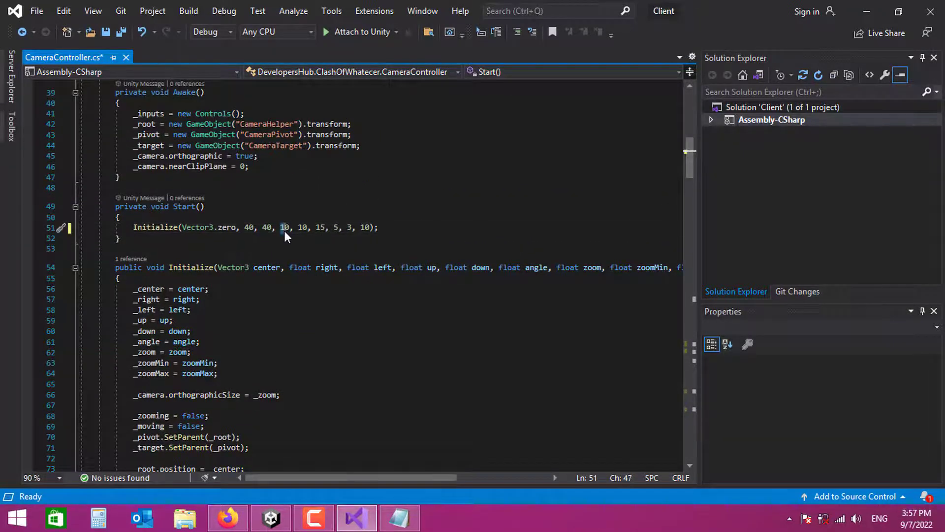
pyautogui.press('BackSpace')
pyautogui.write('4')
pyautogui.click(303, 228)
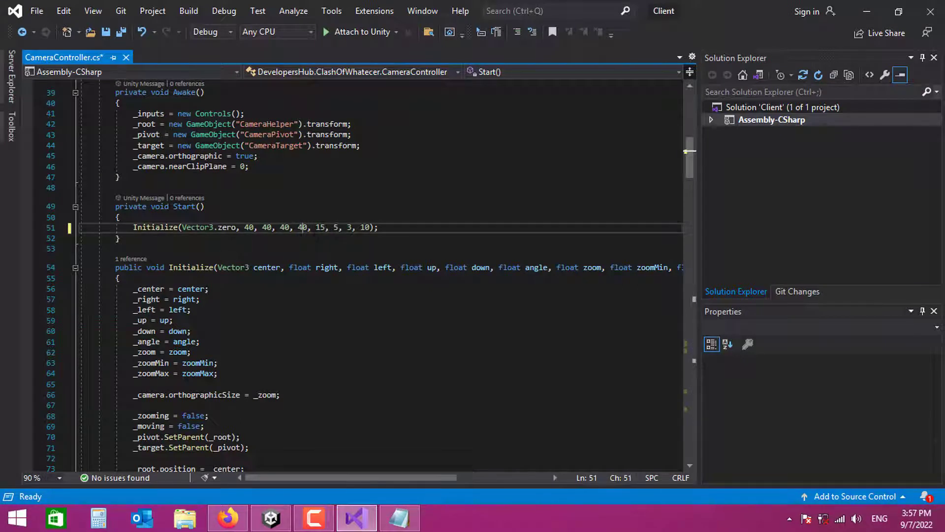
pyautogui.press('BackSpace')
pyautogui.write('4')
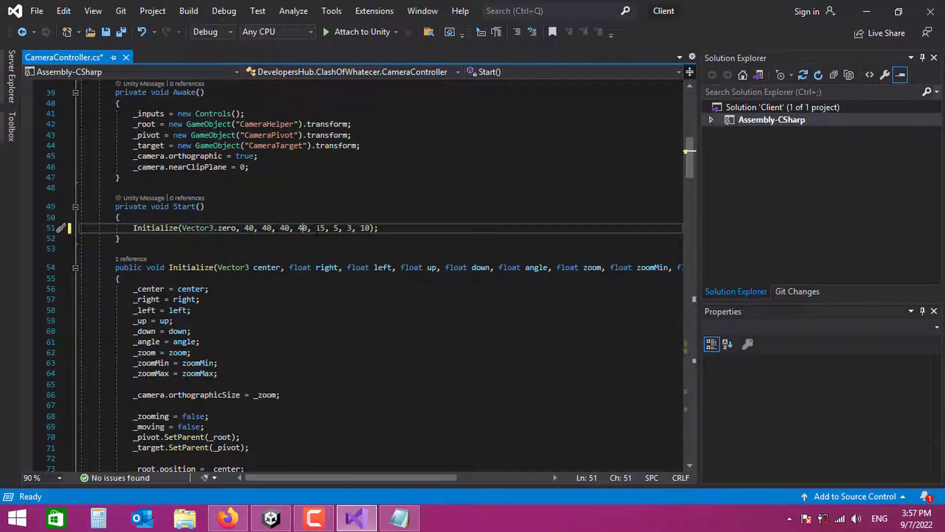
pyautogui.click(301, 243)
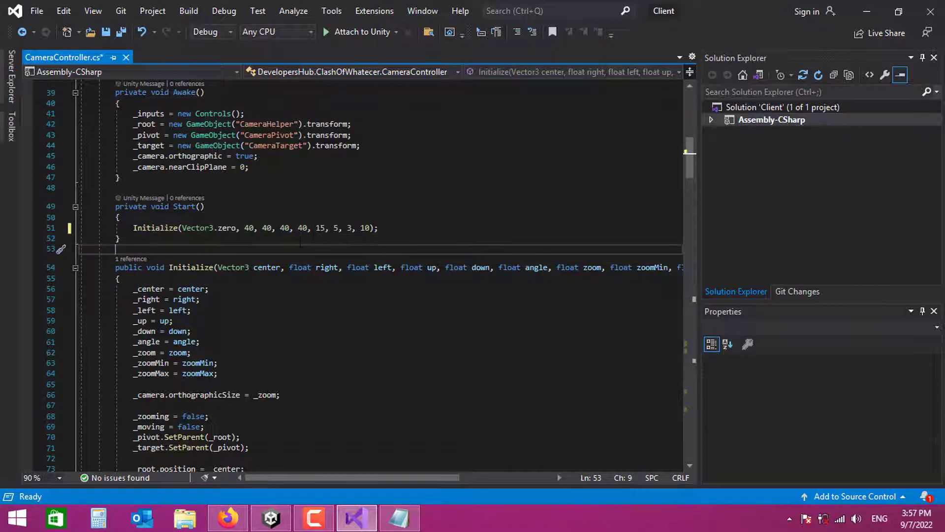
# Set the angle argument of the Initialize call in Start() to 45 and the zoom argument to 10.
pyautogui.moveTo(317, 228); pyautogui.dragTo(321, 228)
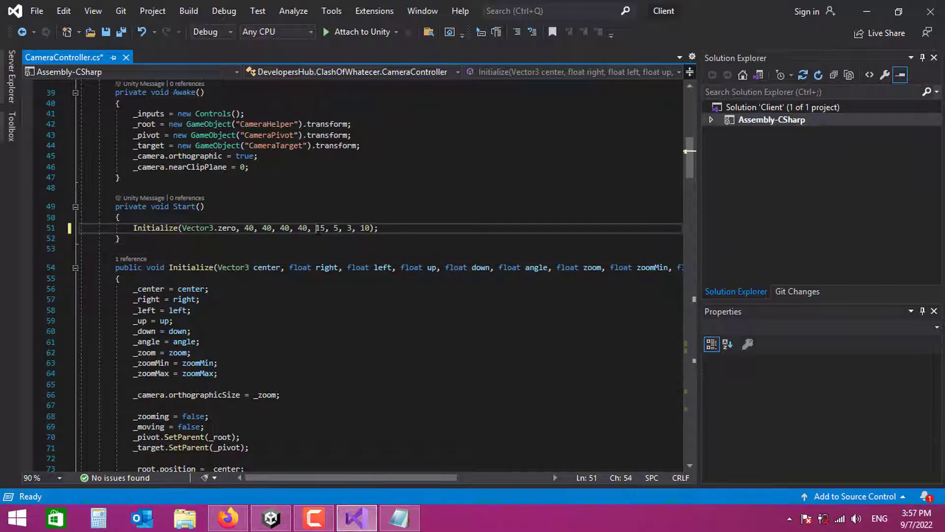
pyautogui.write('4')
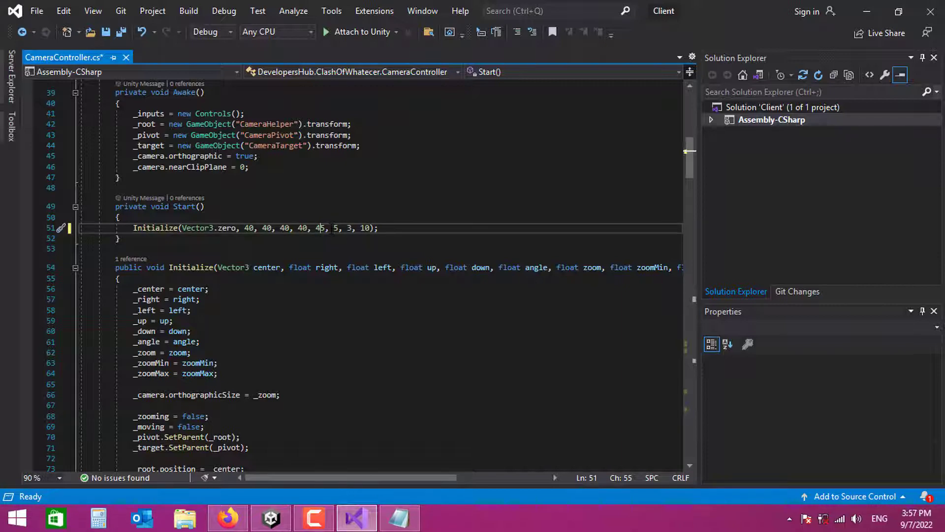
pyautogui.moveTo(334, 228); pyautogui.dragTo(339, 228)
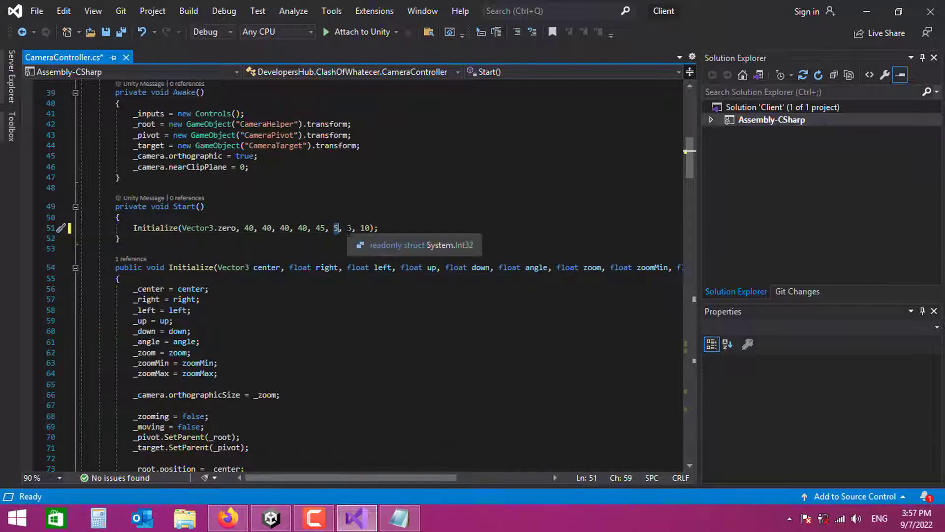
pyautogui.click(333, 228)
pyautogui.doubleClick(334, 228)
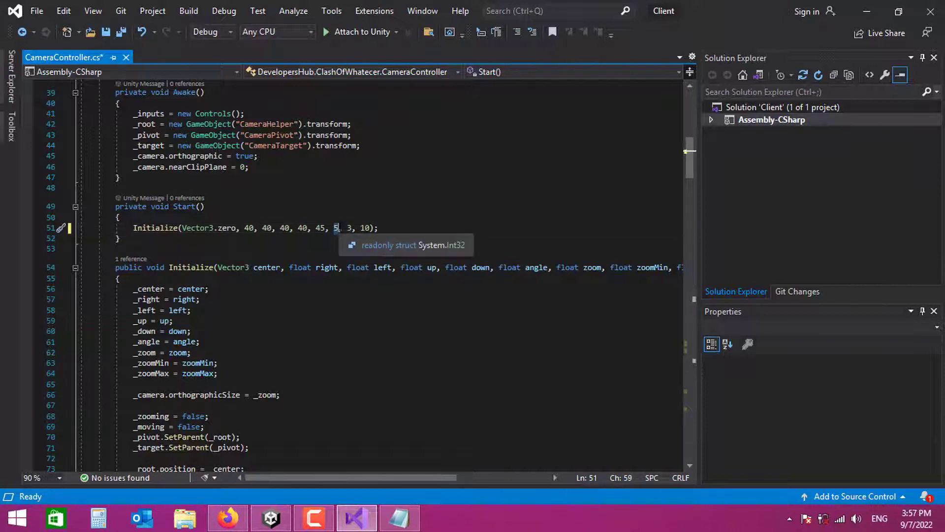
pyautogui.write('10')
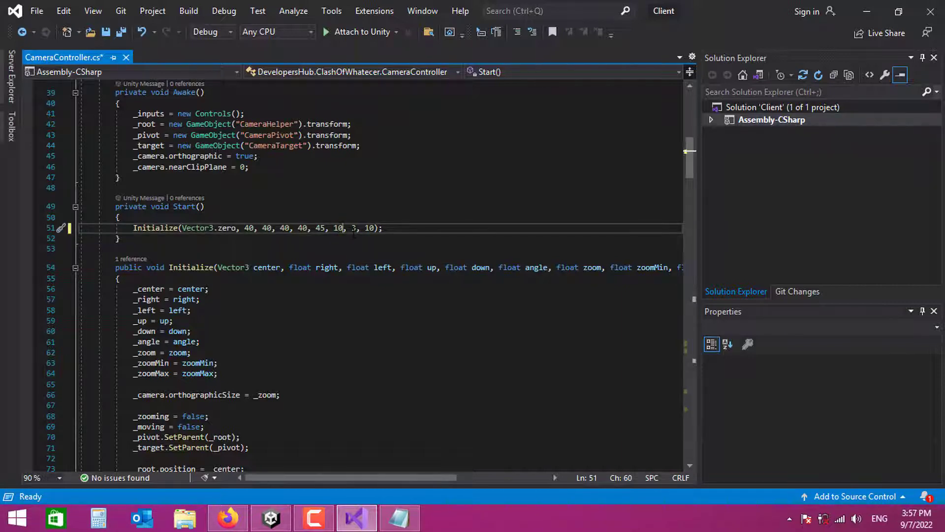
# Set the minimum zoom argument of the Initialize call to 5 and the maximum zoom argument to 20.
pyautogui.click(352, 227)
pyautogui.doubleClick(353, 228)
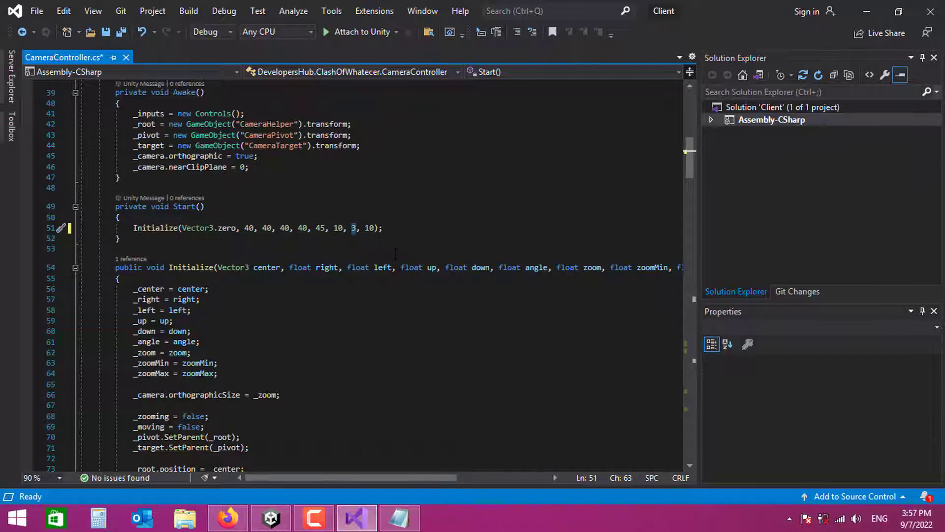
pyautogui.write('6')
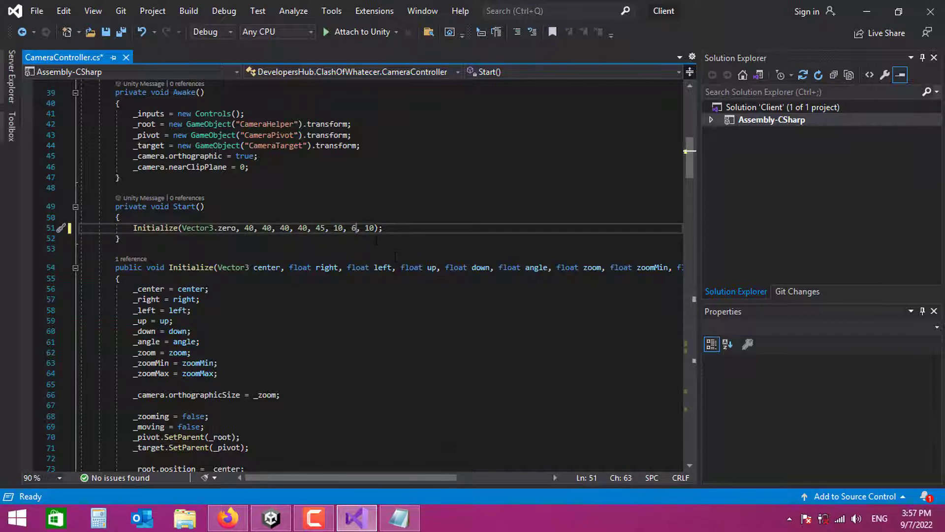
pyautogui.press('BackSpace')
pyautogui.write('5')
pyautogui.moveTo(365, 228); pyautogui.dragTo(369, 228)
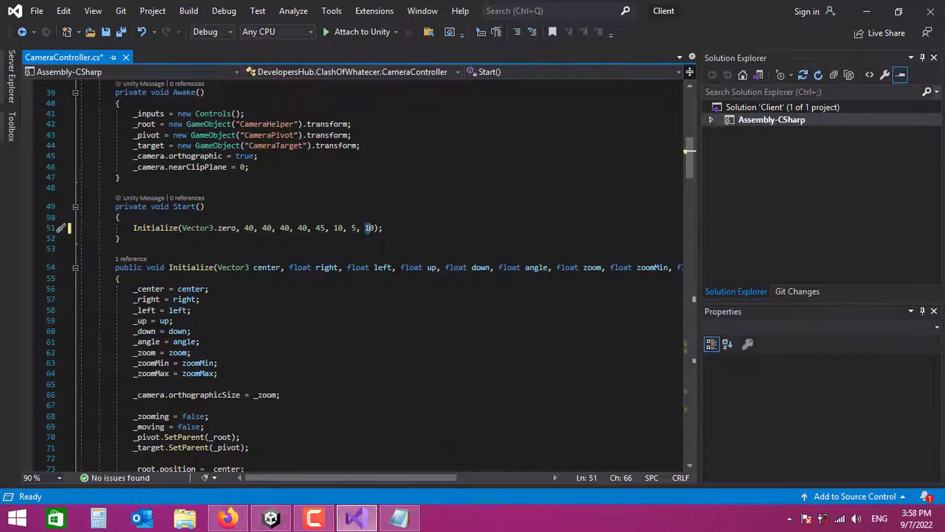
pyautogui.write('2')
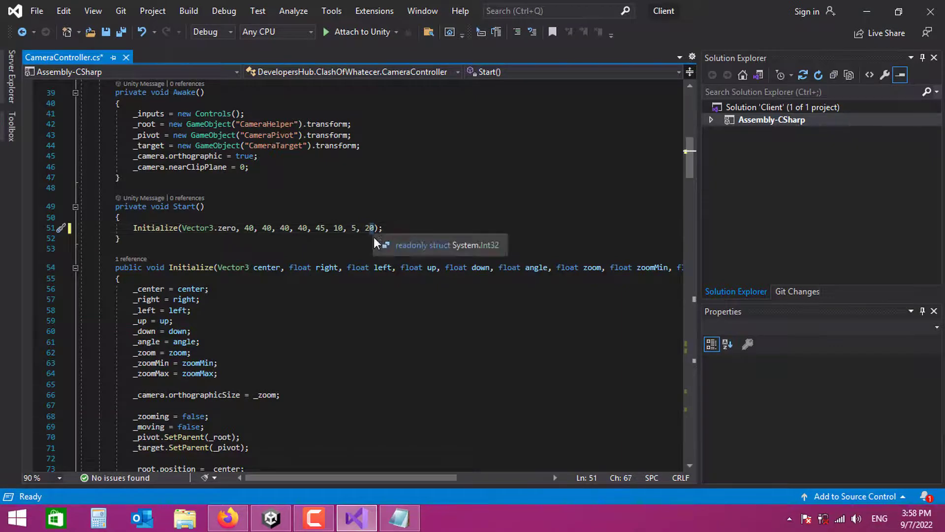
pyautogui.click(358, 239)
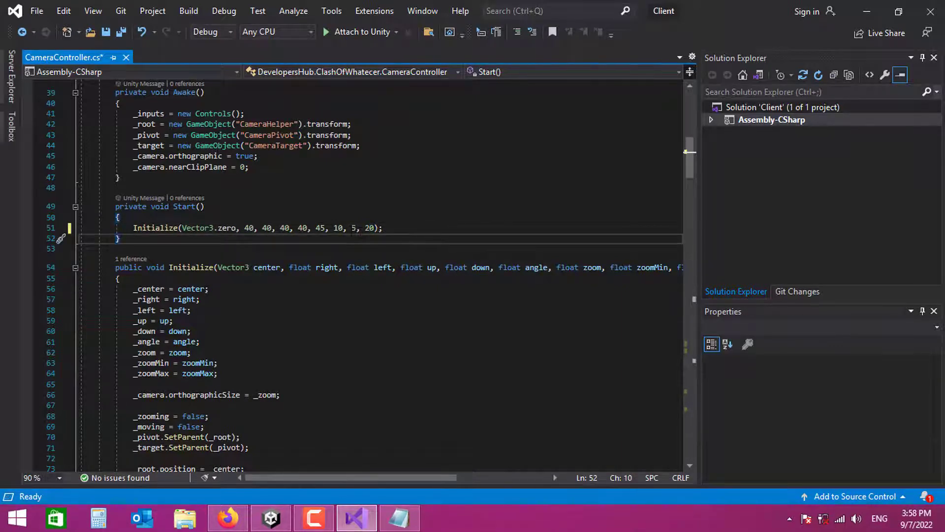
# In the Initialize method, set the Z value of _target.localPosition to -100 and save the script.
pyautogui.moveTo(686, 170); pyautogui.dragTo(689, 200)
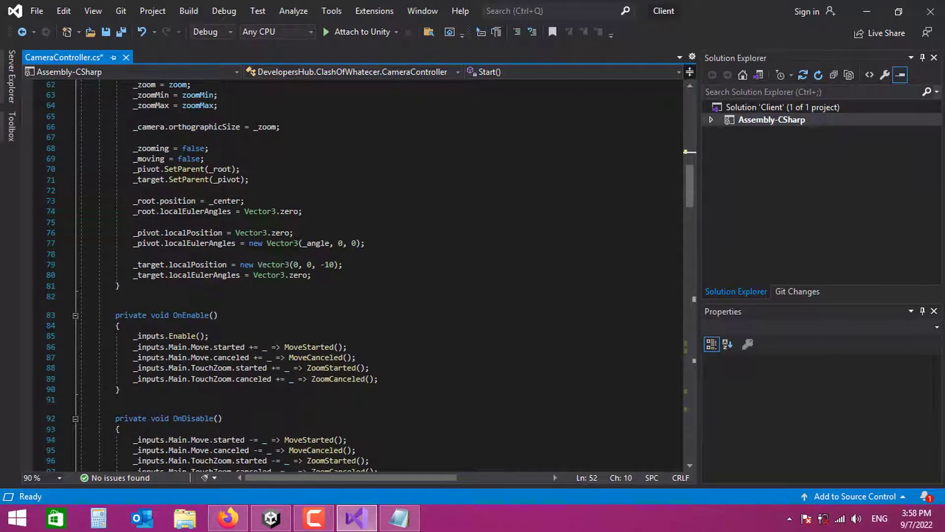
pyautogui.click(197, 264)
pyautogui.press('End')
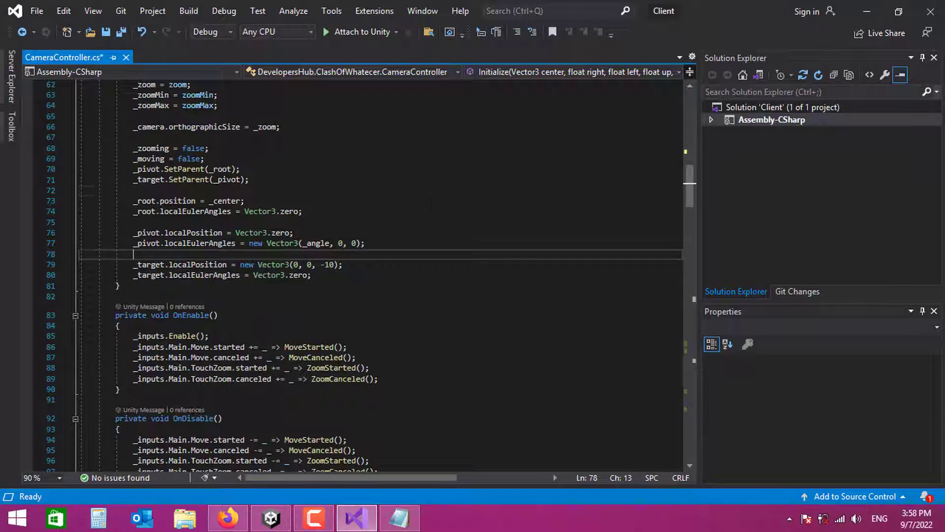
pyautogui.scroll(3, 388, 285)
pyautogui.click(388, 286)
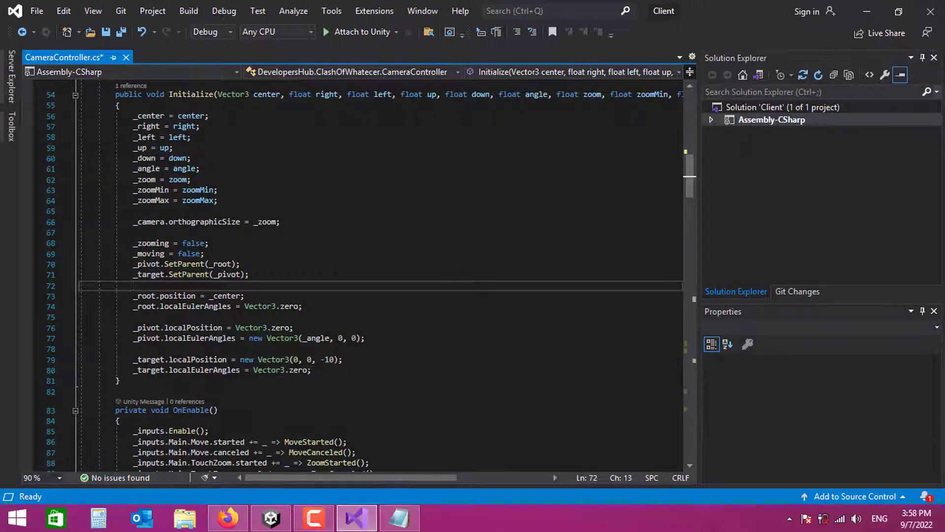
pyautogui.click(329, 359)
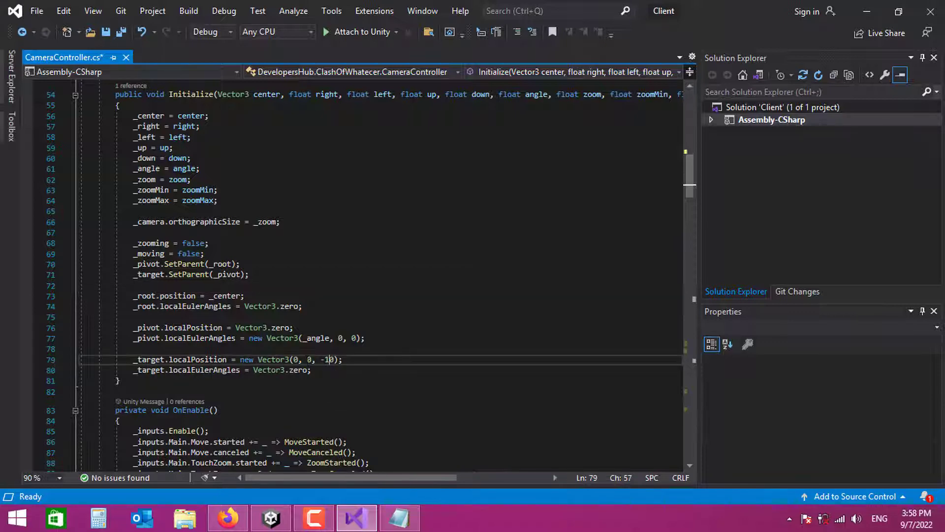
pyautogui.write('0')
pyautogui.hotkey('ctrl', 's')
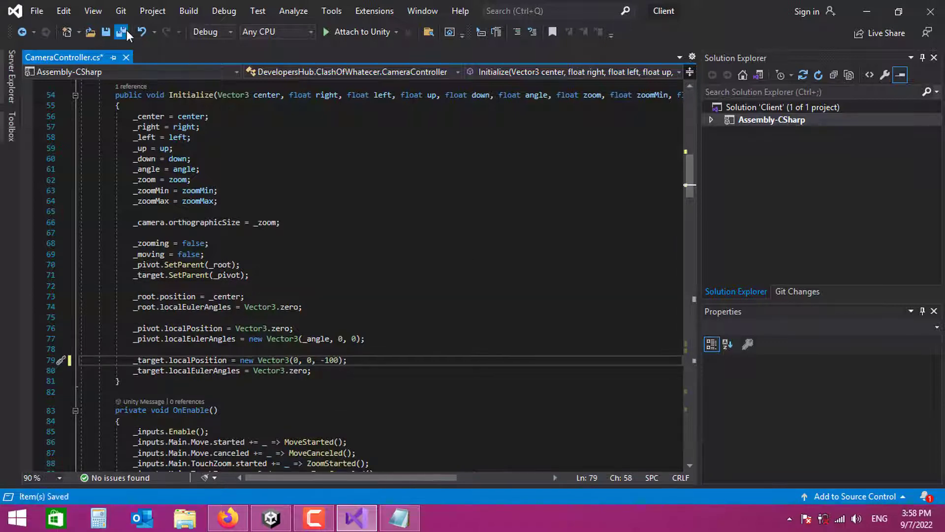
# Switch to Unity, set the Game view to Play Maximized, and test the camera over the tree border in a short play session.
pyautogui.click(271, 518)
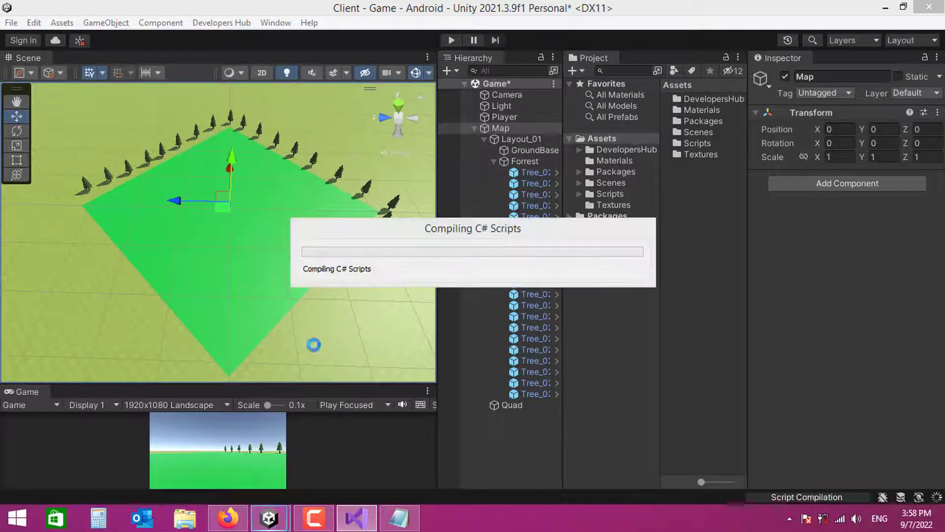
pyautogui.click(354, 404)
pyautogui.click(370, 434)
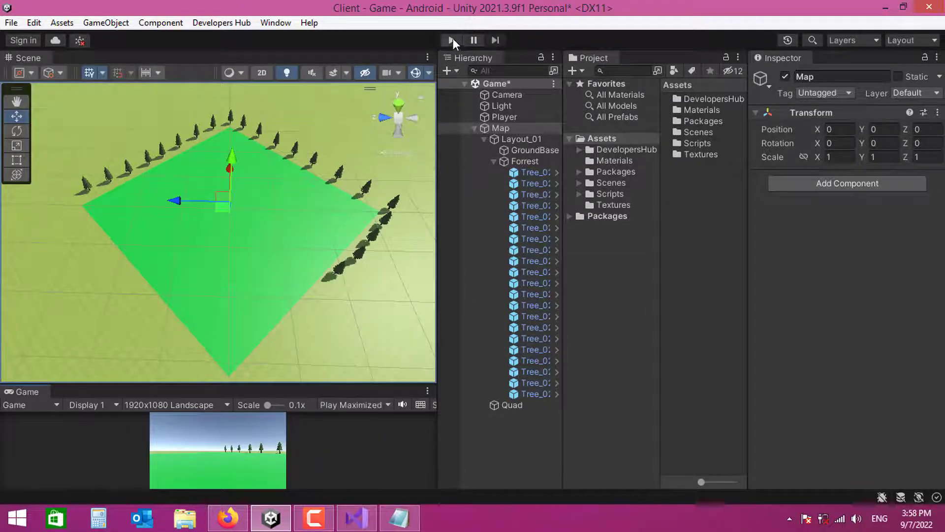
pyautogui.click(452, 40)
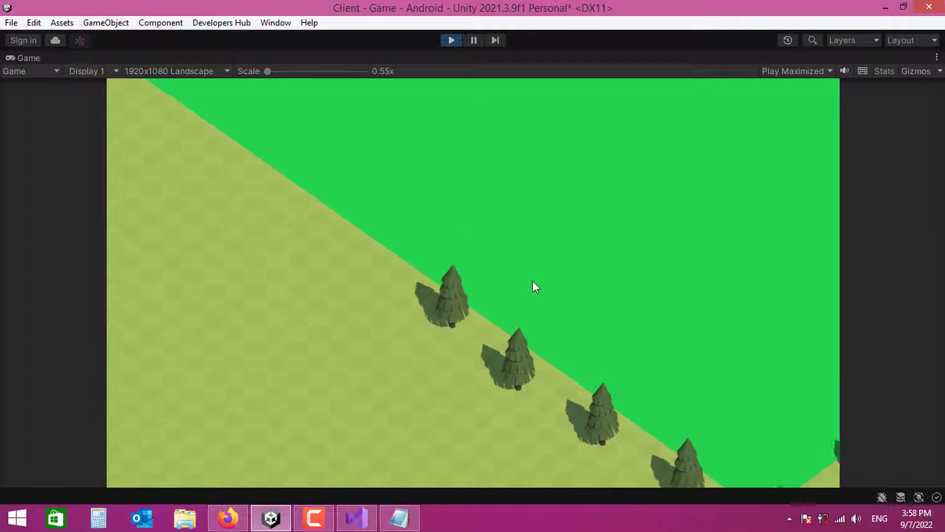
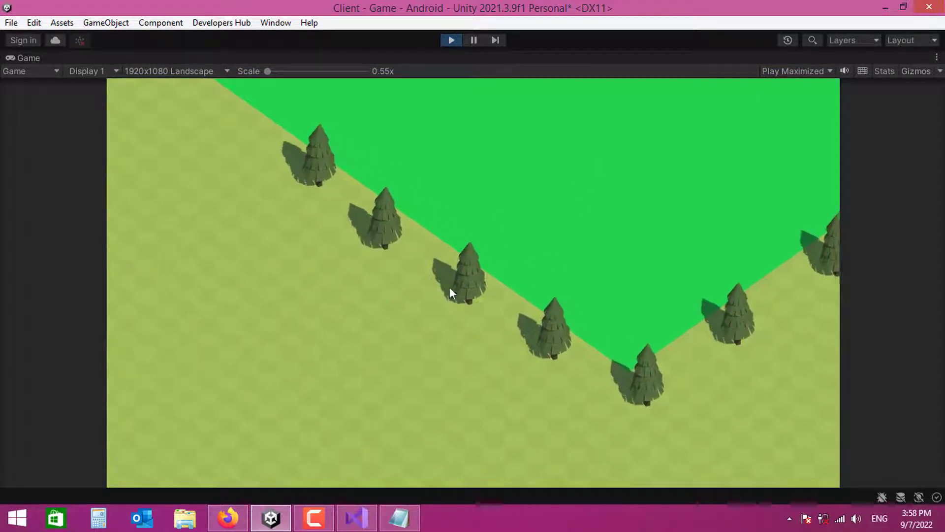
pyautogui.click(453, 42)
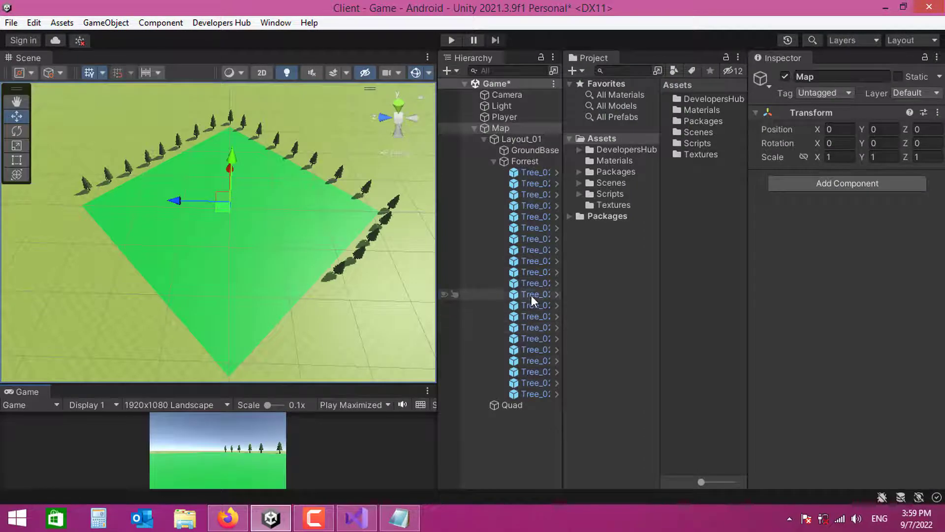
# Select the first four Tree_02 objects under Forrest and delete them.
pyautogui.click(530, 295)
pyautogui.click(531, 172)
pyautogui.keyDown('shift'); pyautogui.click(533, 183); pyautogui.keyUp('shift')
pyautogui.keyDown('shift'); pyautogui.click(533, 194); pyautogui.keyUp('shift')
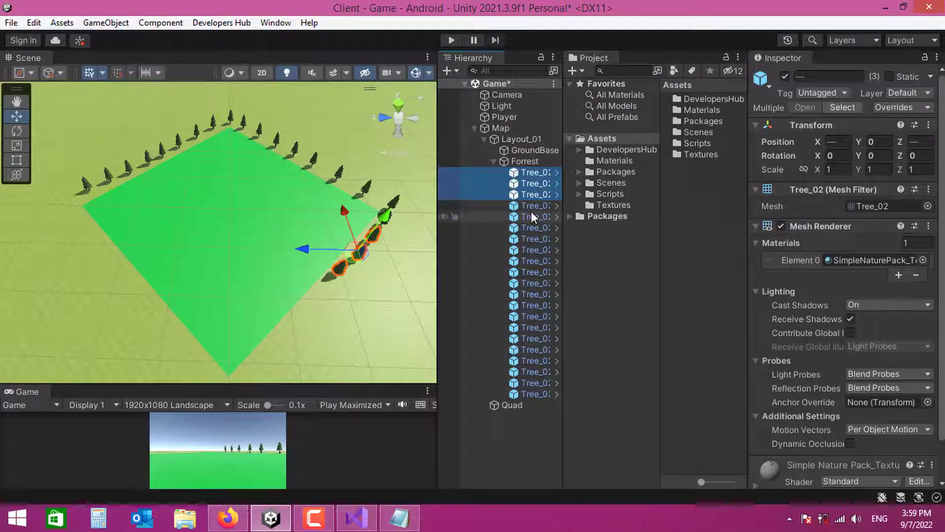
pyautogui.keyDown('shift'); pyautogui.click(530, 201); pyautogui.keyUp('shift')
pyautogui.press('Delete')
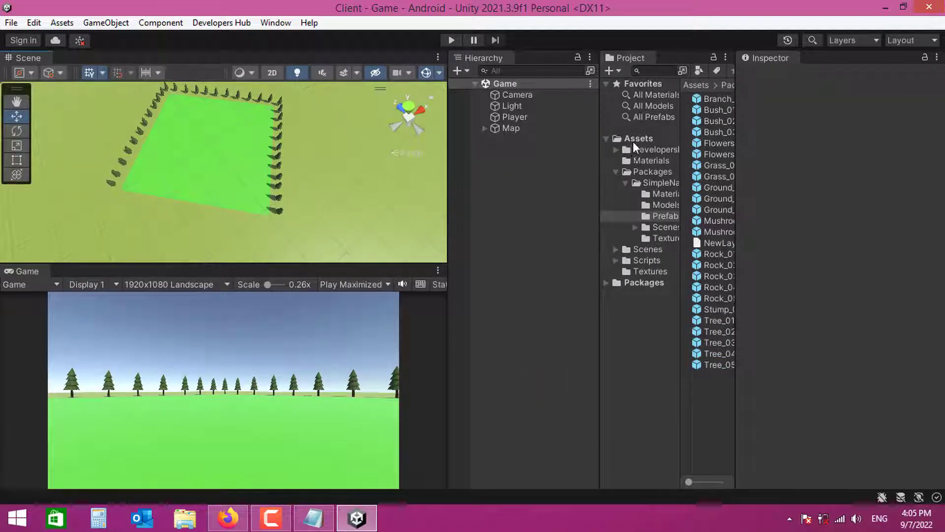
# Deactivate the green Quad under Map and collapse the Map hierarchy.
pyautogui.click(634, 140)
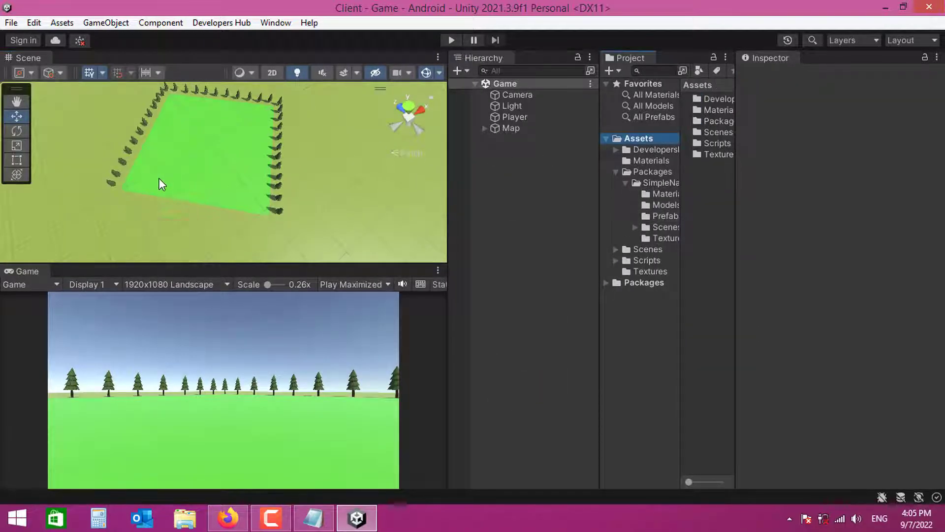
pyautogui.click(484, 128)
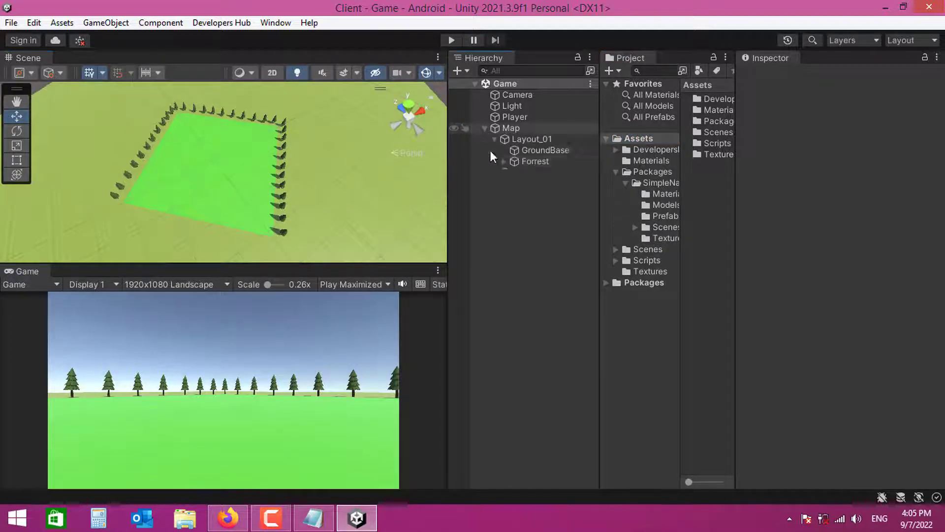
pyautogui.click(523, 173)
pyautogui.click(772, 77)
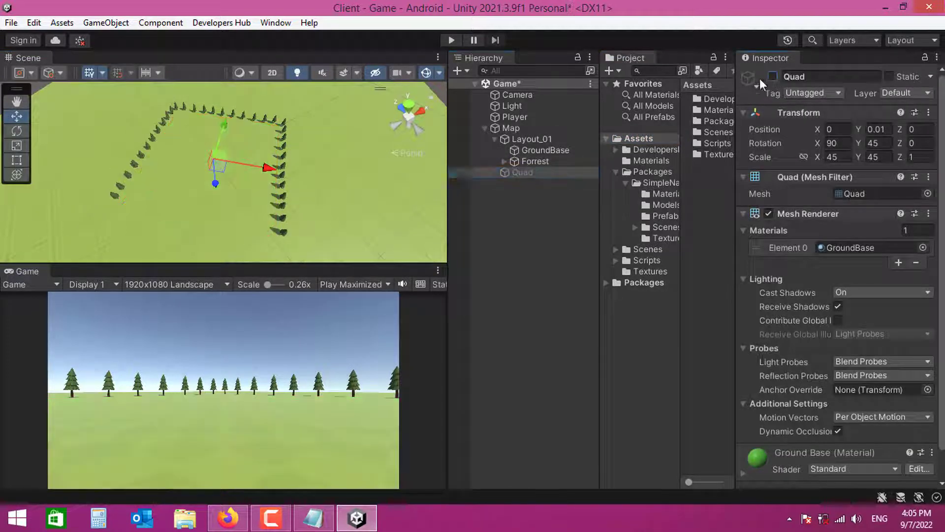
pyautogui.click(495, 139)
pyautogui.click(485, 128)
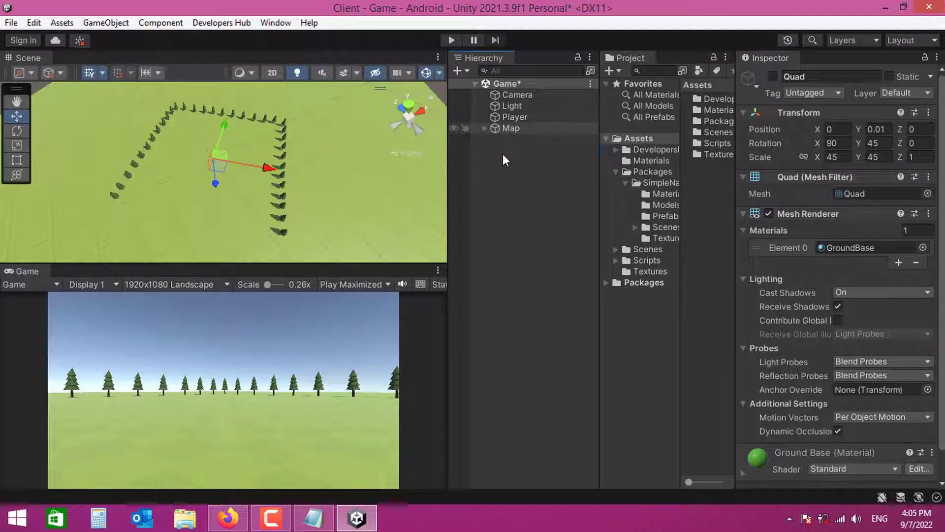
# Save the Game scene and run it in Play mode to check the camera view of the tree-bordered map.
pyautogui.click(503, 154)
pyautogui.click(9, 28)
pyautogui.click(30, 89)
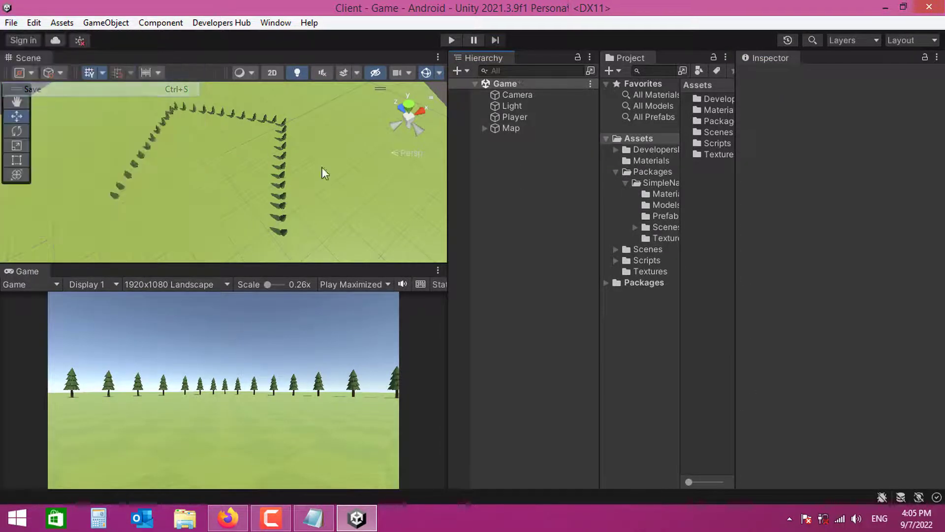
pyautogui.click(449, 40)
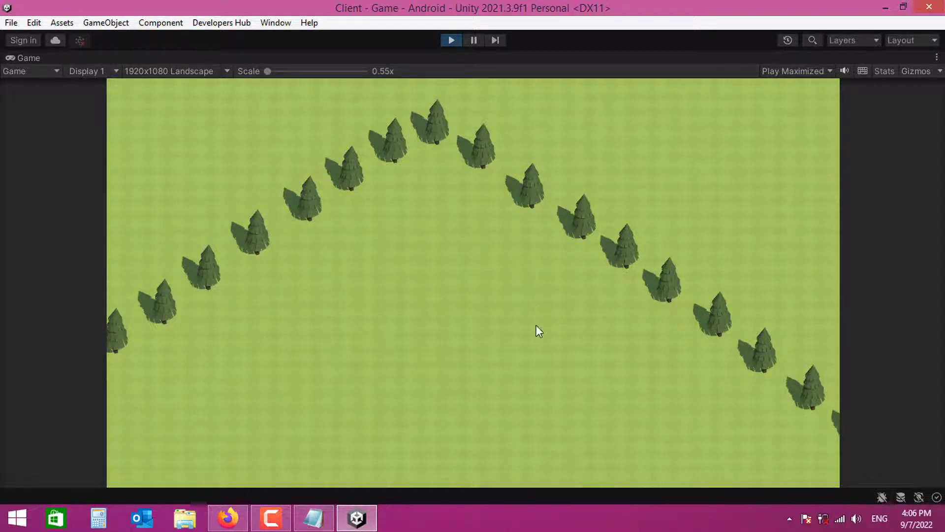
# Pan the camera across the tree-bordered map in the running game and end the play session.
pyautogui.moveTo(539, 332); pyautogui.dragTo(611, 218)
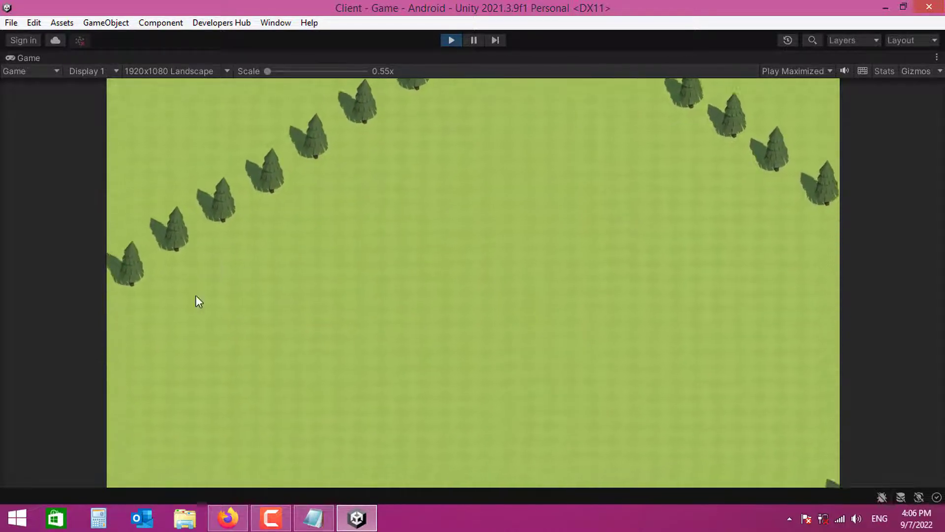
pyautogui.moveTo(196, 294); pyautogui.dragTo(461, 108)
pyautogui.click(452, 39)
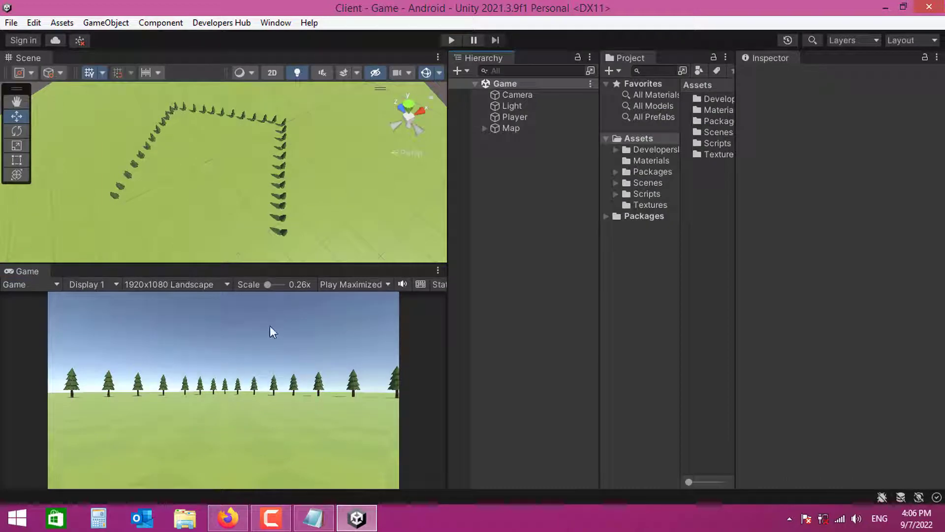
pyautogui.click(267, 23)
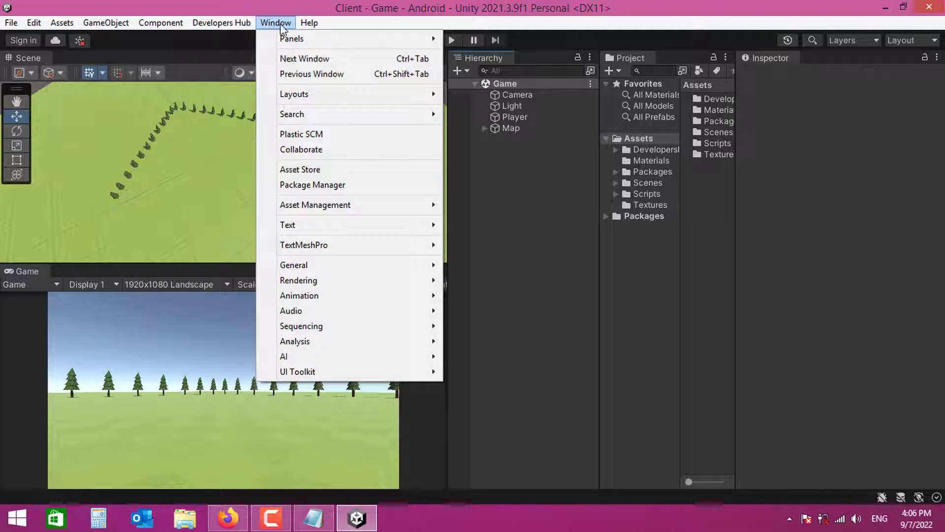
pyautogui.click(428, 86)
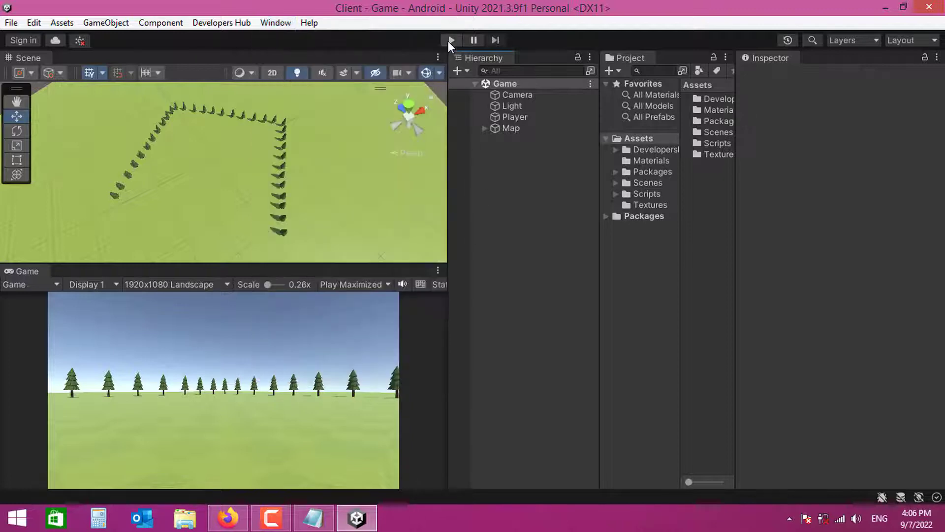
# Deactivate the Map object and check the rendering statistics of the empty scene in a short play session.
pyautogui.click(507, 129)
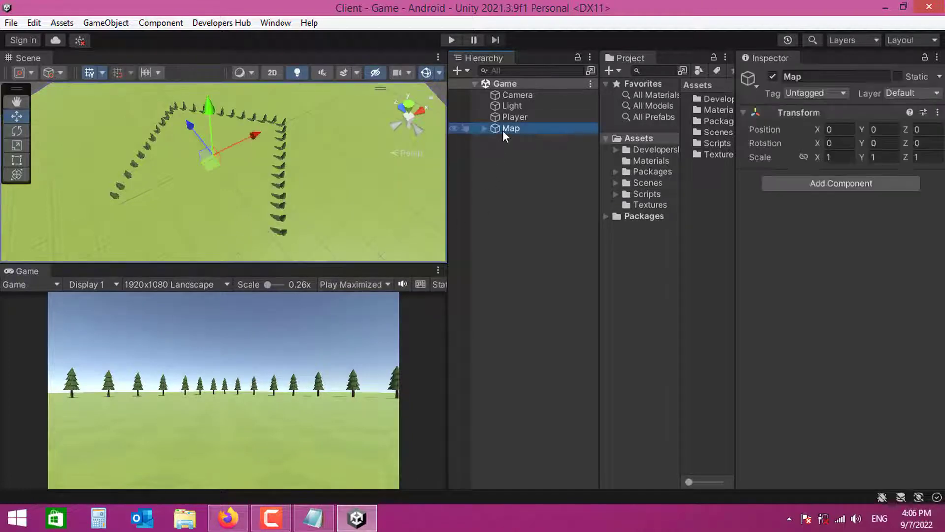
pyautogui.click(772, 76)
pyautogui.click(570, 176)
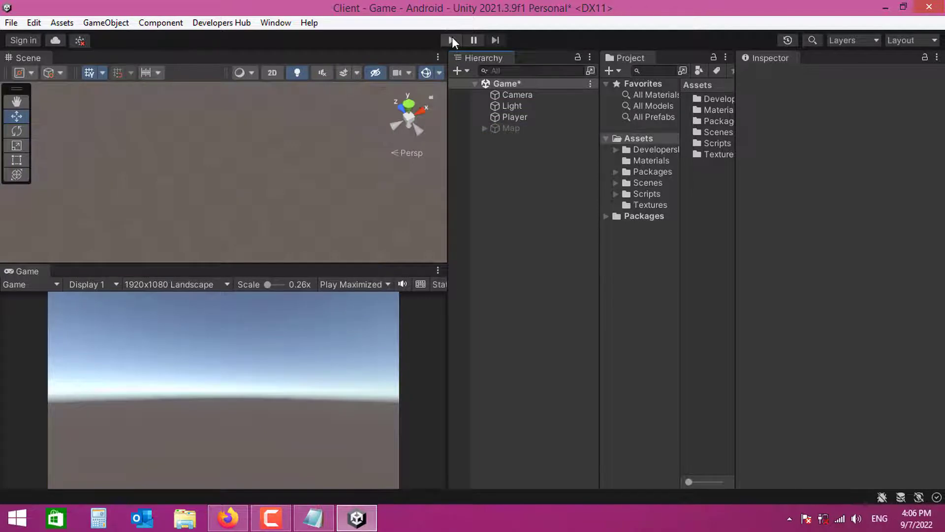
pyautogui.click(452, 38)
pyautogui.click(883, 72)
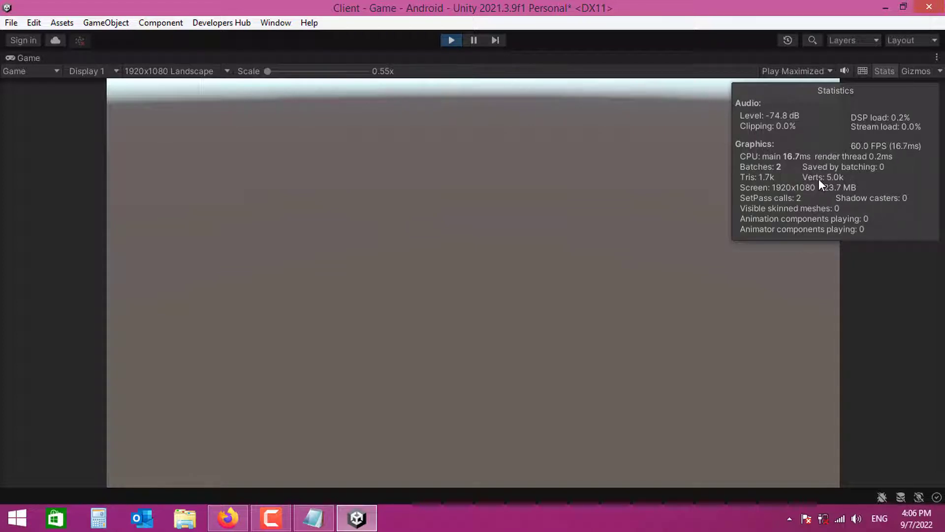
pyautogui.click(450, 40)
# Set the skybox material to None in the scene's environment lighting settings and close them.
pyautogui.click(265, 23)
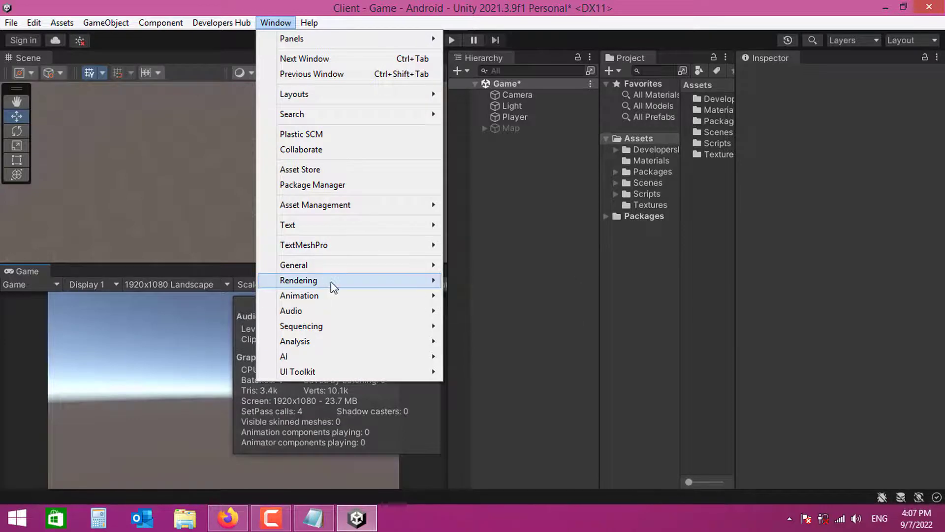
pyautogui.click(476, 280)
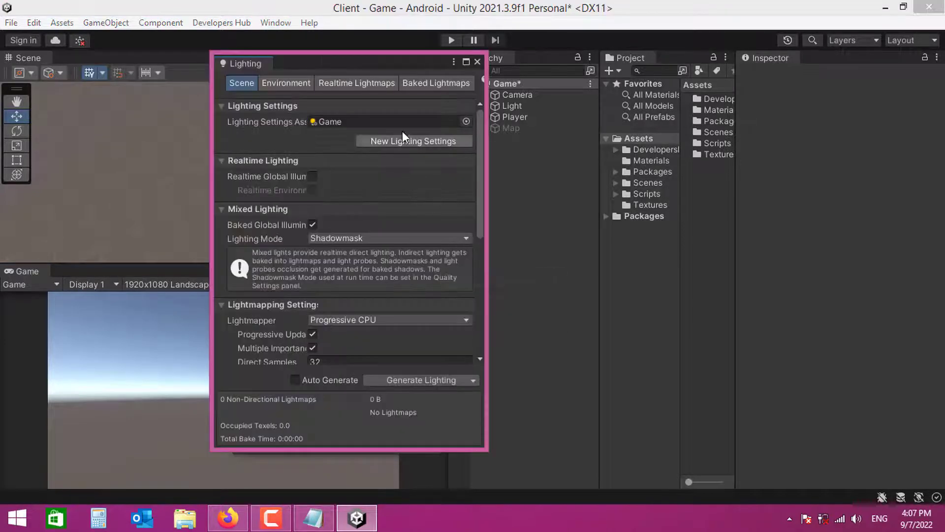
pyautogui.click(271, 83)
pyautogui.click(473, 120)
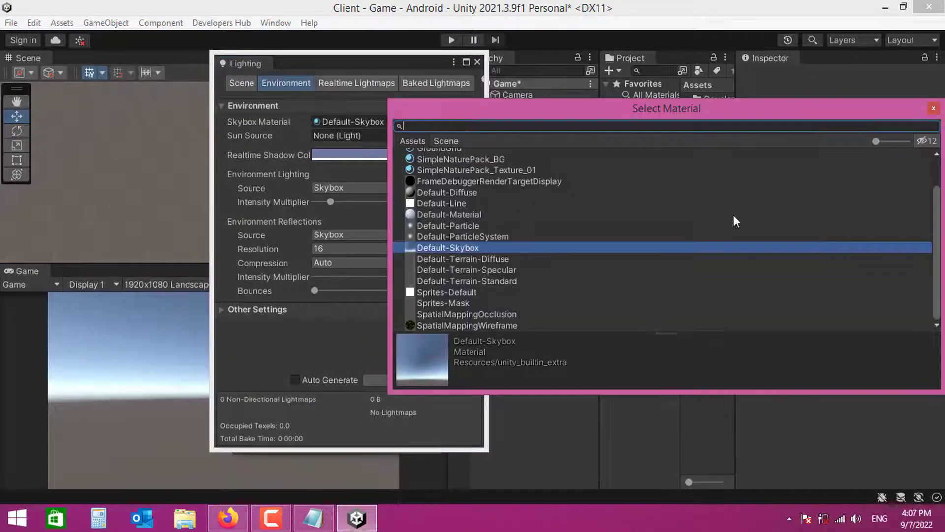
pyautogui.scroll(2, 472, 173)
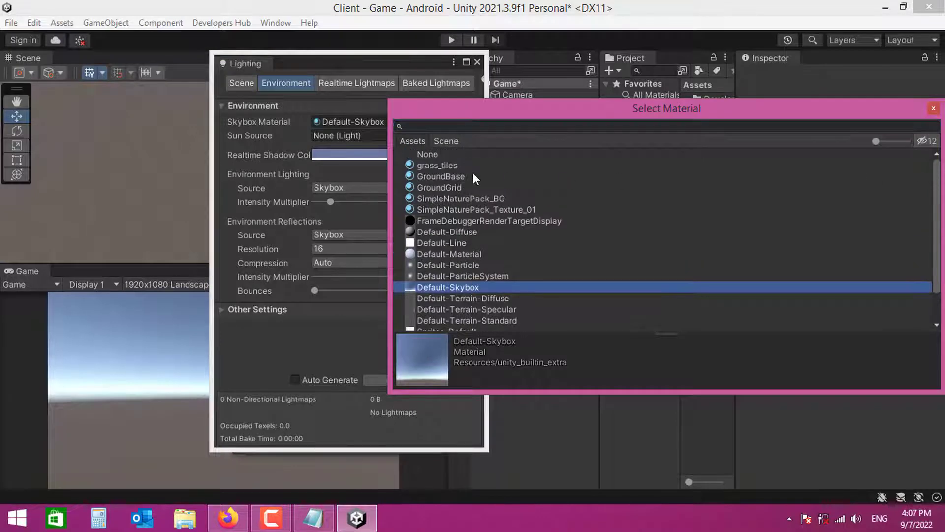
pyautogui.click(426, 155)
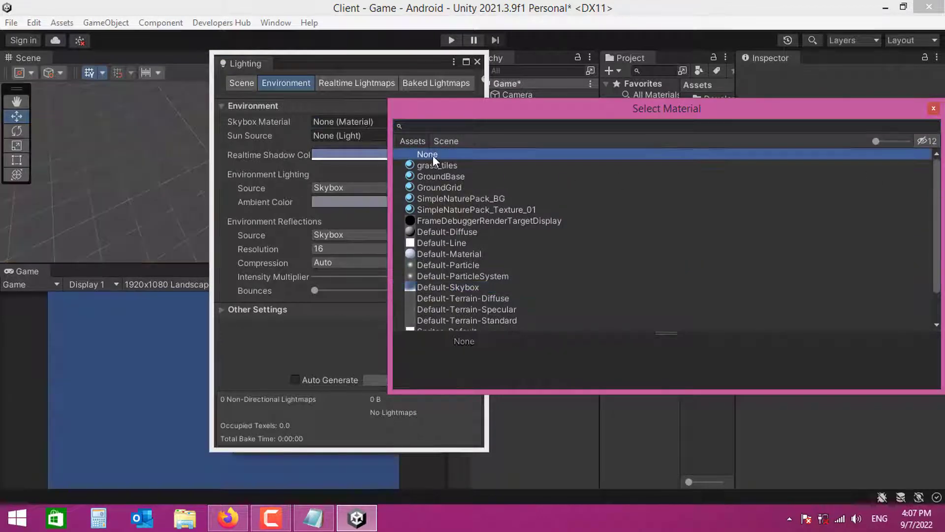
pyautogui.click(933, 109)
pyautogui.click(475, 62)
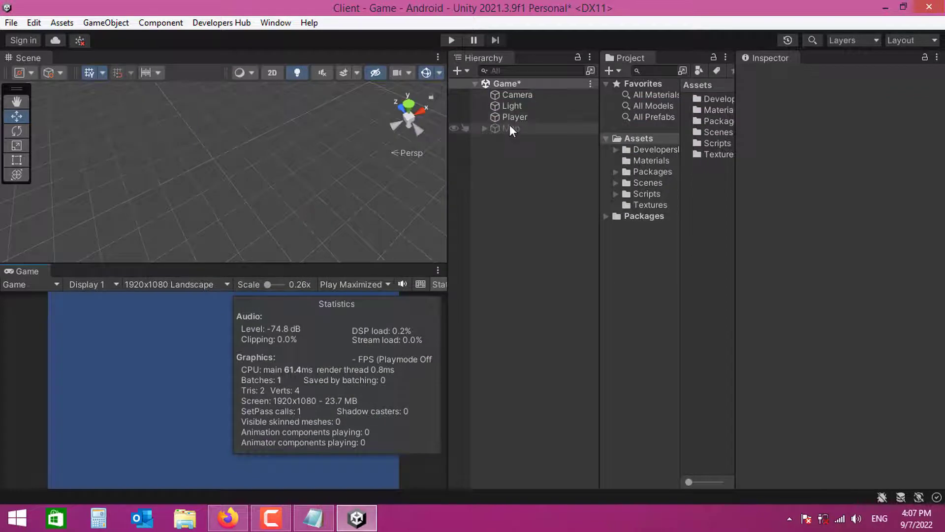
# Recheck the rendering statistics in a short play session, and reactivate the Map object.
pyautogui.click(450, 40)
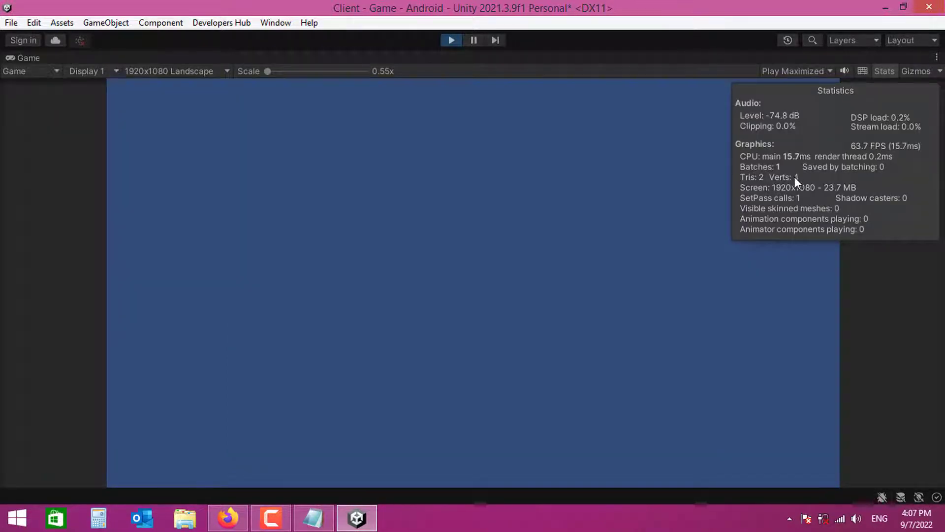
pyautogui.click(452, 41)
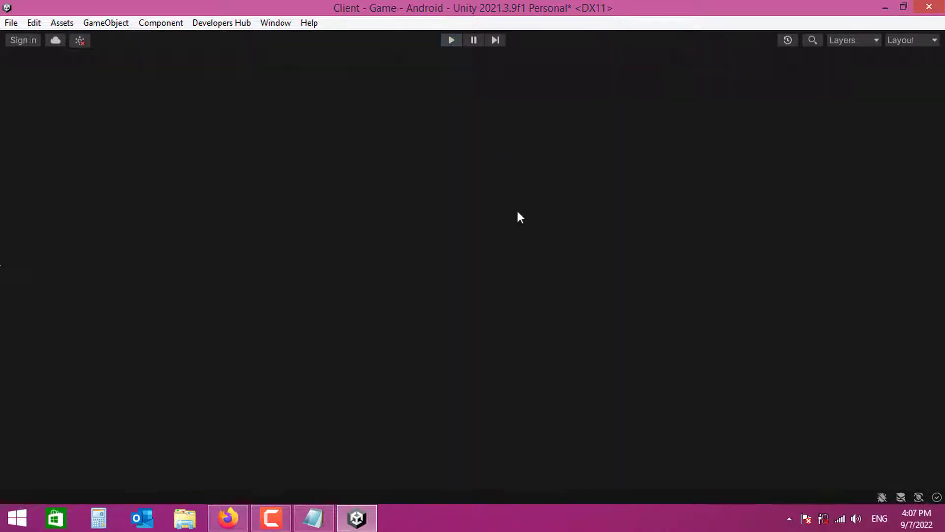
pyautogui.click(512, 129)
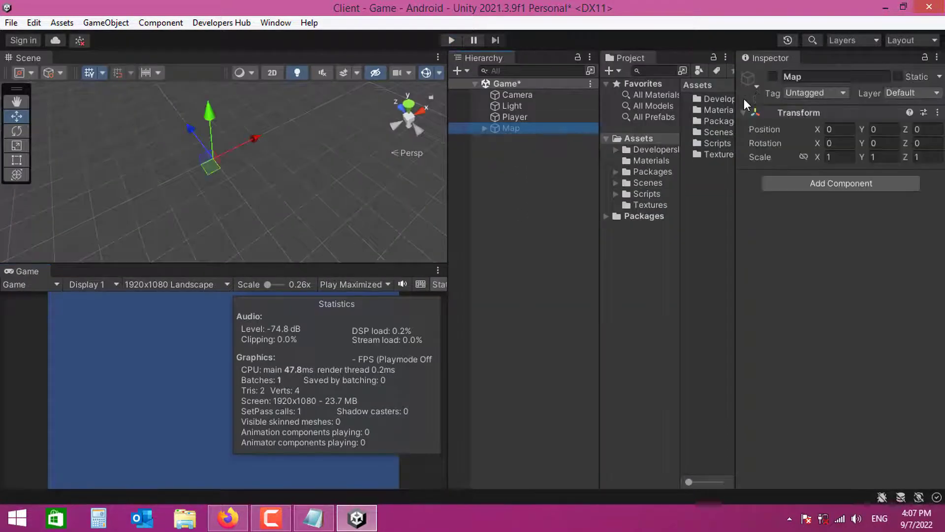
pyautogui.click(772, 77)
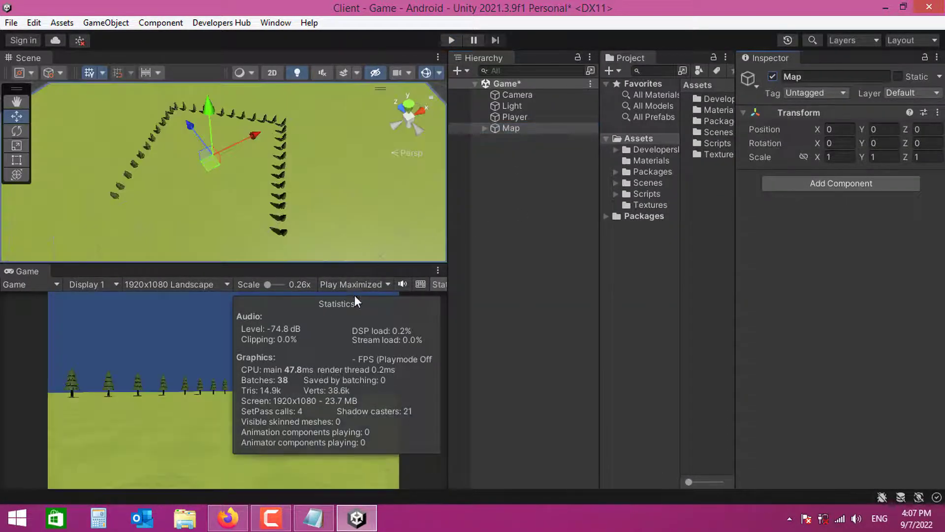
# Turn off Cast Shadows on the Mesh Renderer of GroundBase under Layout_01.
pyautogui.click(485, 128)
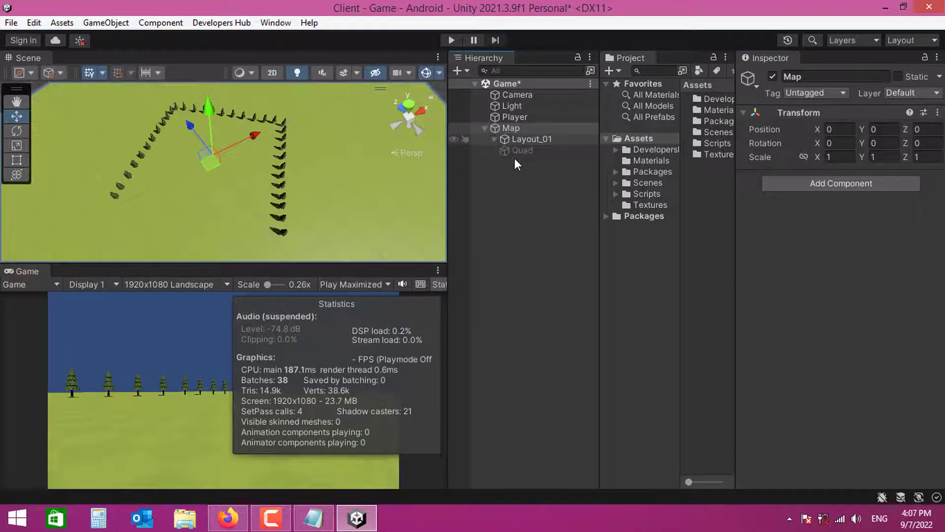
pyautogui.click(540, 151)
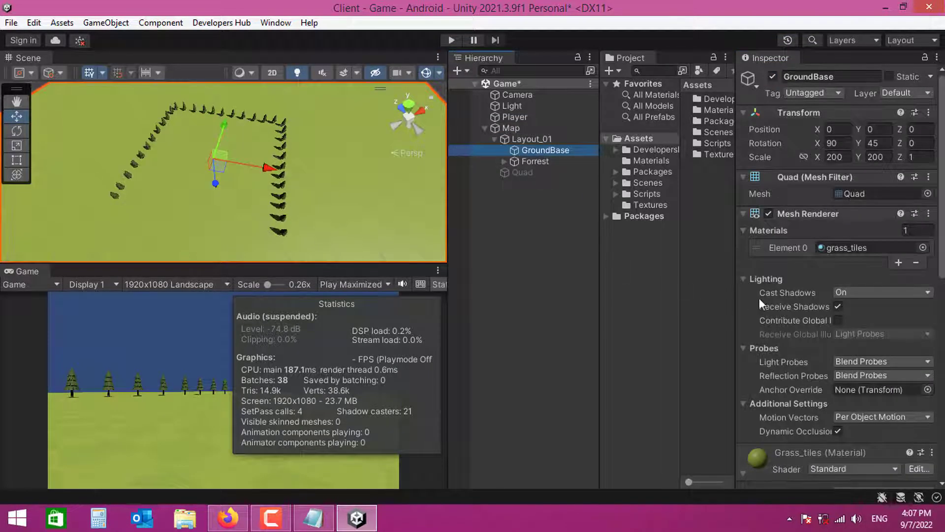
pyautogui.click(848, 293)
pyautogui.click(856, 308)
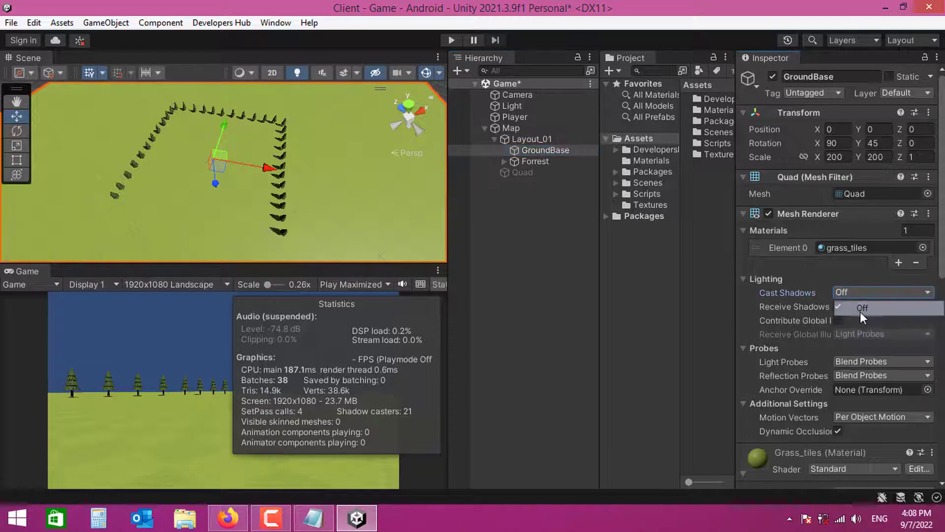
# Inspect the shadow settings of two Tree_02 objects under Forrest and collapse the Map hierarchy.
pyautogui.click(503, 162)
pyautogui.click(540, 176)
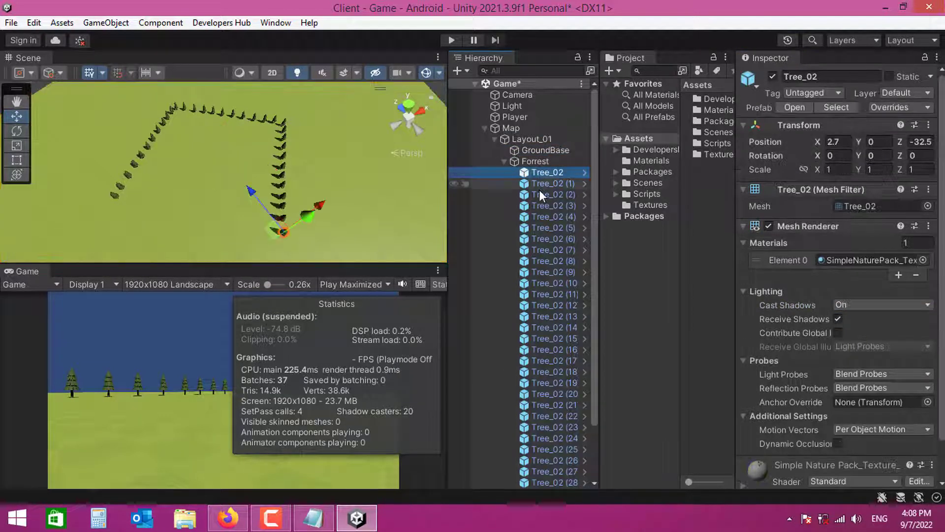
pyautogui.click(543, 239)
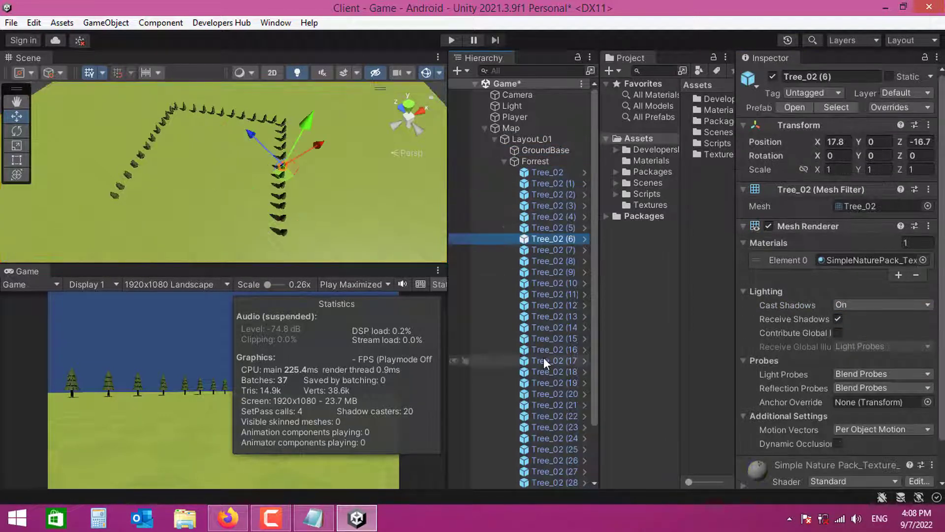
pyautogui.click(504, 162)
pyautogui.click(495, 140)
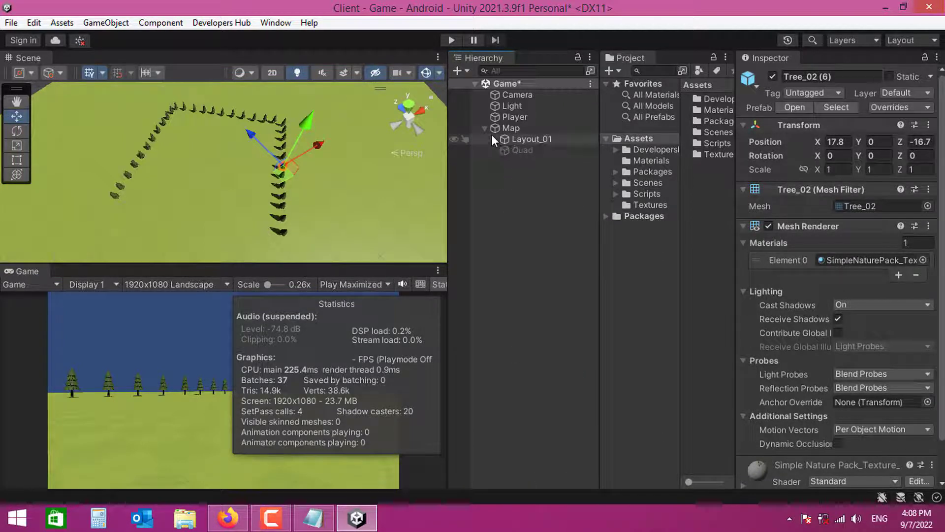
pyautogui.click(485, 129)
pyautogui.click(527, 180)
# Save the Game scene and hide the rendering statistics in the Game view.
pyautogui.click(11, 23)
pyautogui.click(25, 89)
pyautogui.click(433, 285)
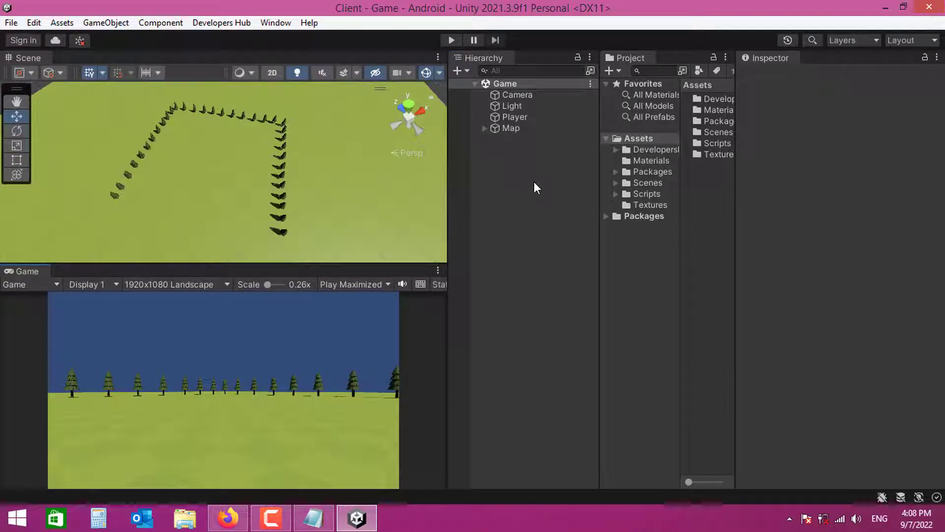
# Create a C# script named BuildGrid in the Scripts folder.
pyautogui.click(646, 195)
pyautogui.rightClick(705, 143)
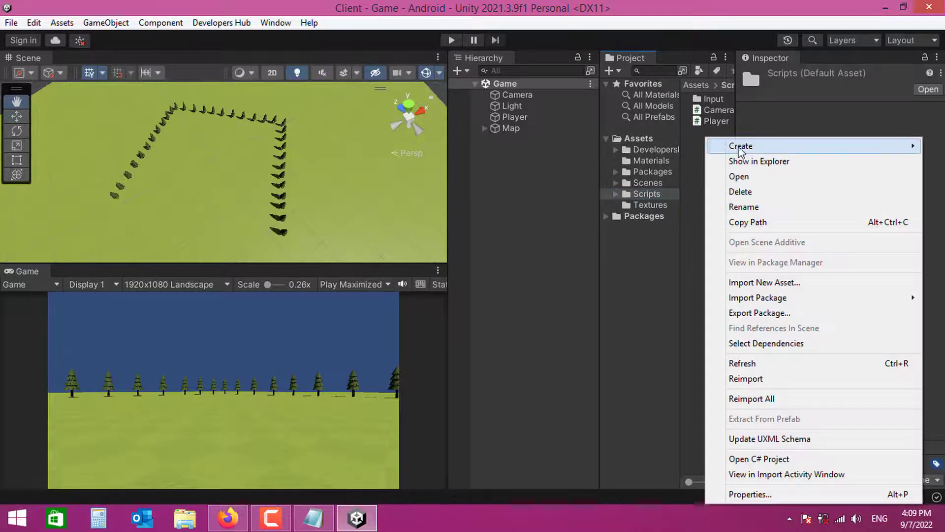
pyautogui.moveTo(738, 145)
pyautogui.click(584, 51)
pyautogui.write('Bu')
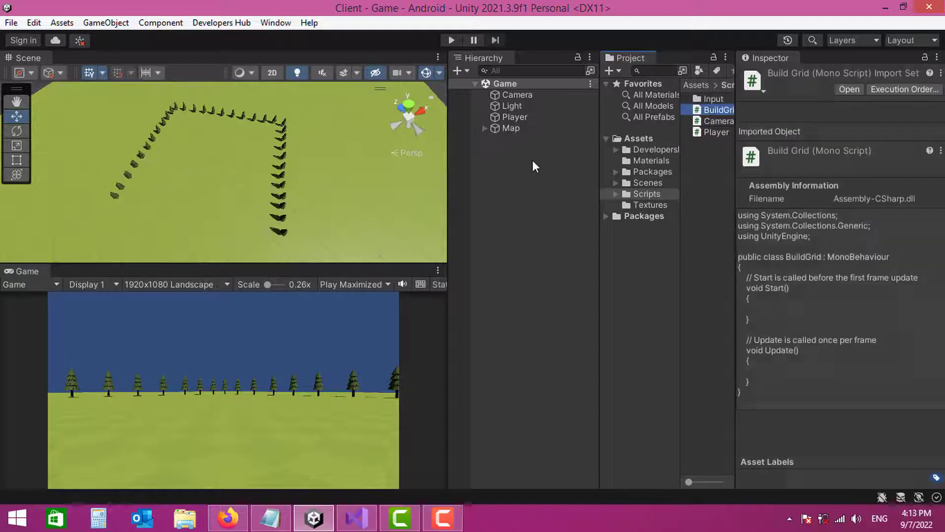
# Create an empty object named Grid under Layout_01 and place it above GroundBase.
pyautogui.click(512, 129)
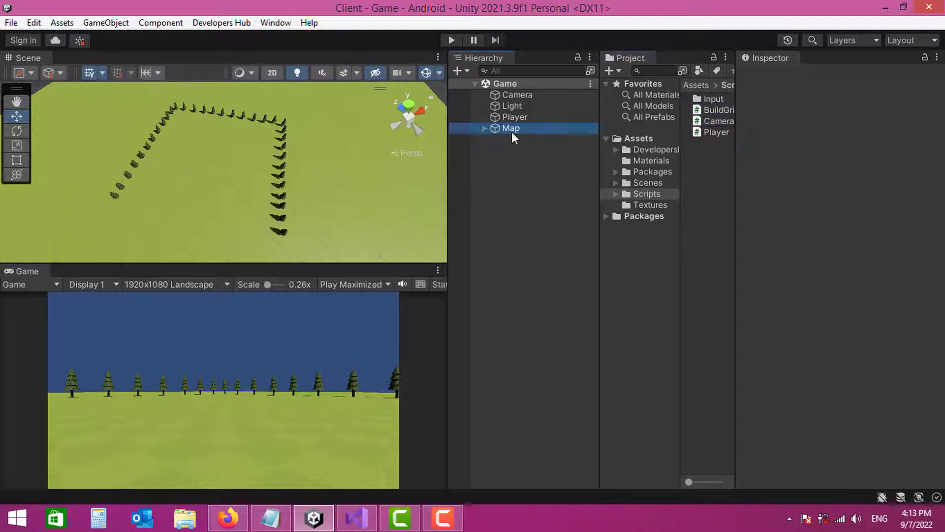
pyautogui.click(485, 129)
pyautogui.click(519, 139)
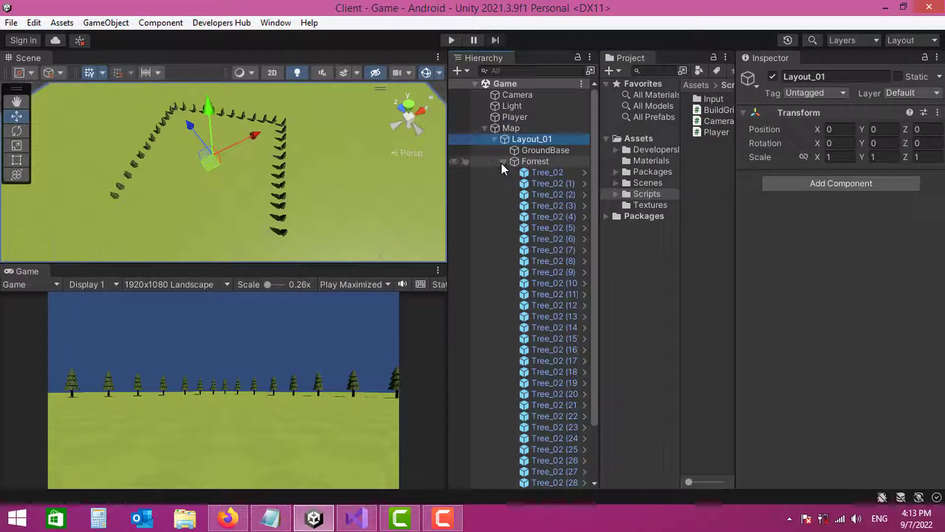
pyautogui.click(504, 162)
pyautogui.rightClick(530, 140)
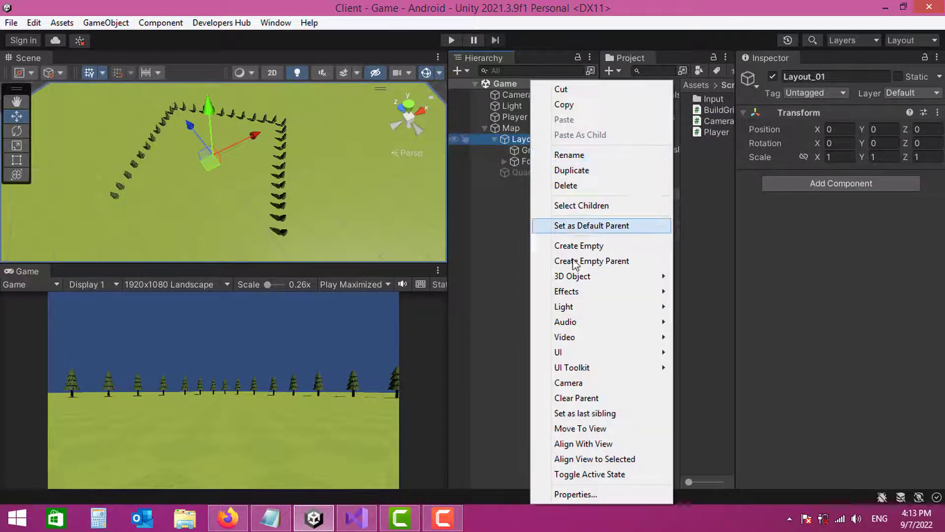
pyautogui.click(581, 245)
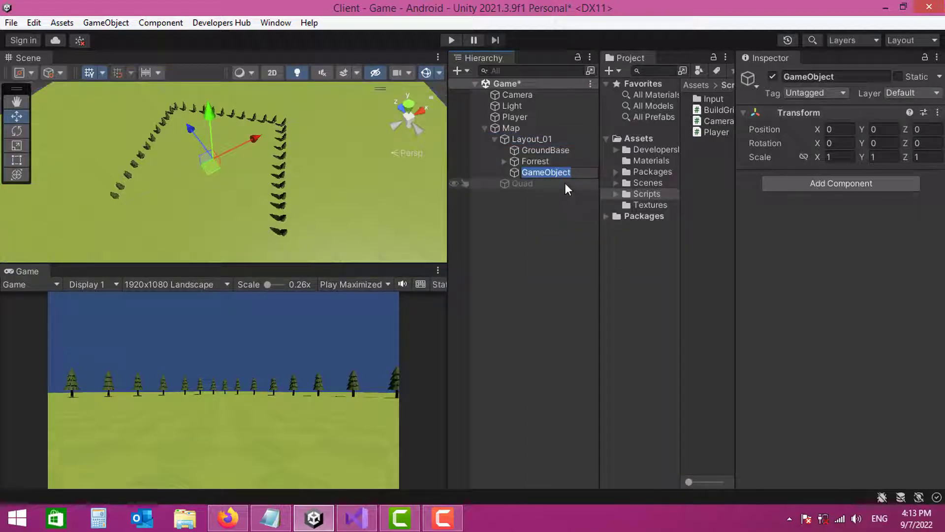
pyautogui.write('Grid')
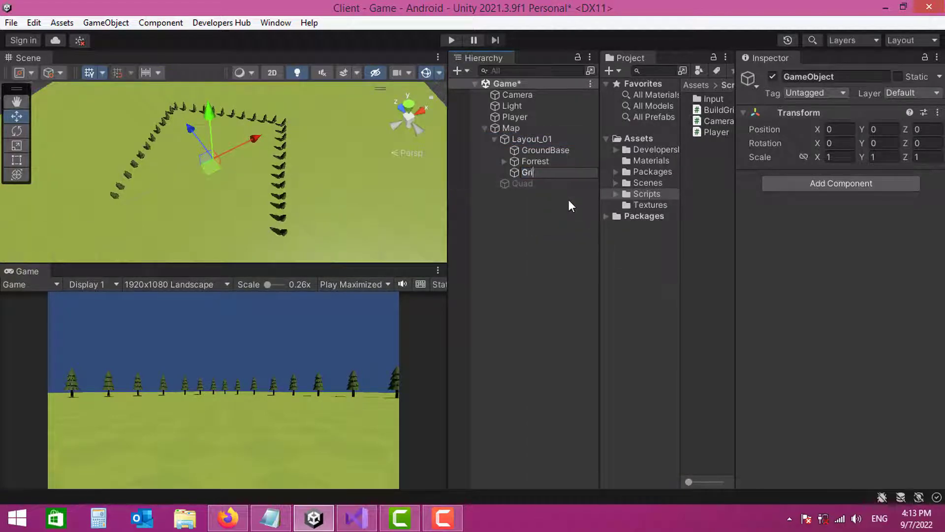
pyautogui.click(564, 224)
pyautogui.moveTo(530, 172); pyautogui.dragTo(535, 147)
# Attach the BuildGrid script to the Grid object and open the script in Visual Studio.
pyautogui.moveTo(717, 109); pyautogui.dragTo(823, 237)
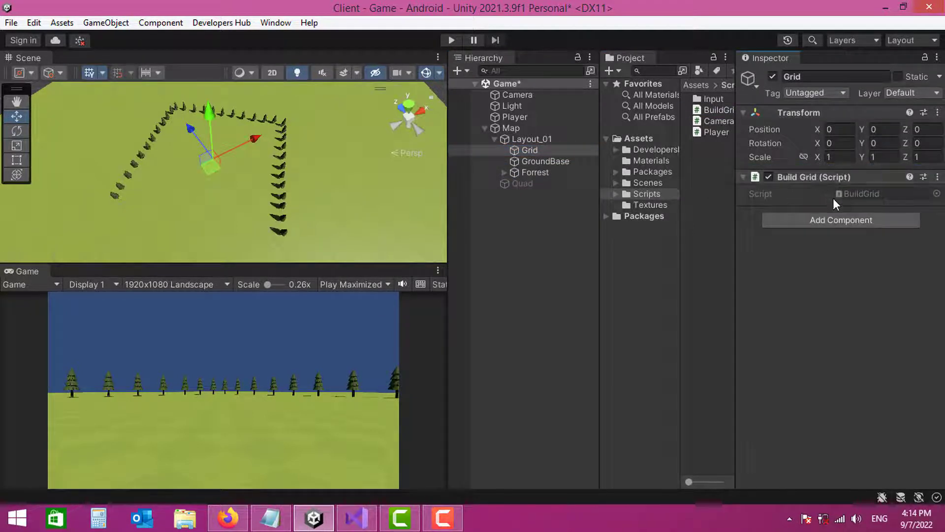
pyautogui.doubleClick(864, 194)
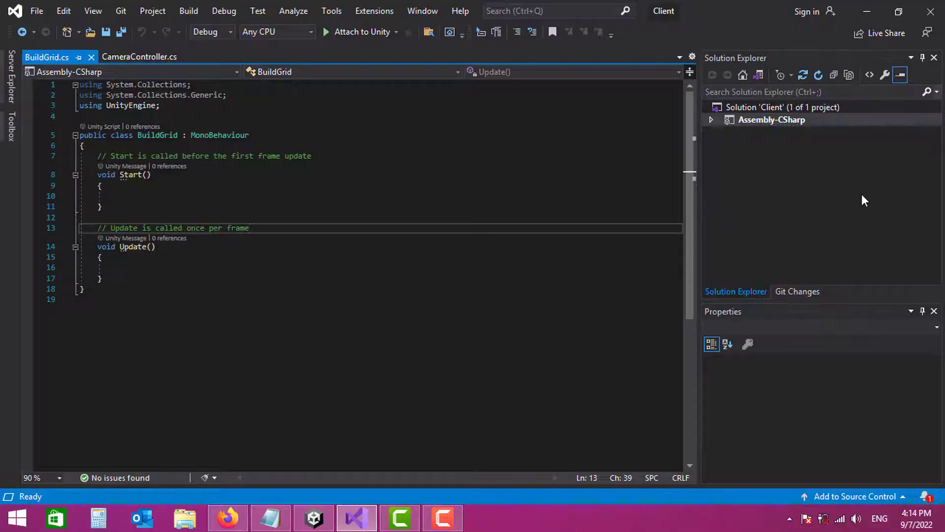
# Copy the namespace declaration line DevelopersHub.ClashOfWhatecer from the CameraController script.
pyautogui.click(140, 57)
pyautogui.scroll(18, 137, 83)
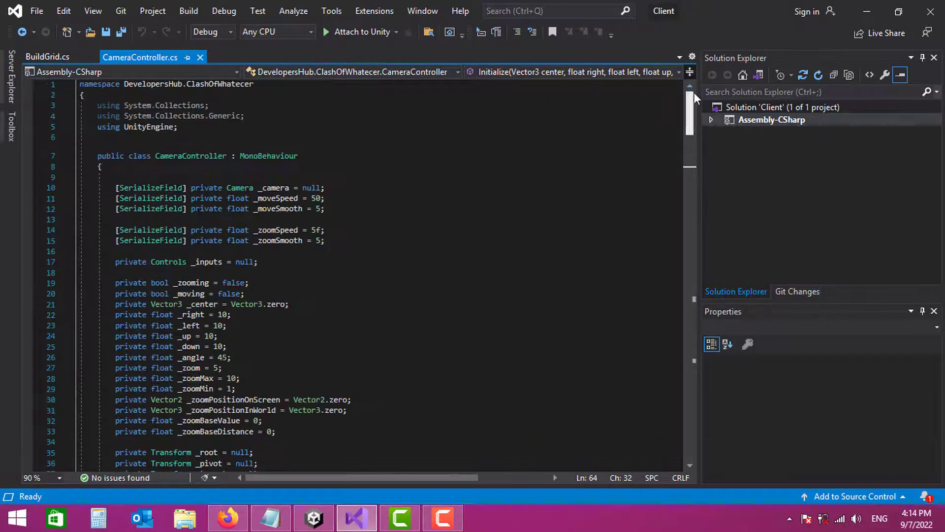
pyautogui.moveTo(273, 86); pyautogui.dragTo(80, 85)
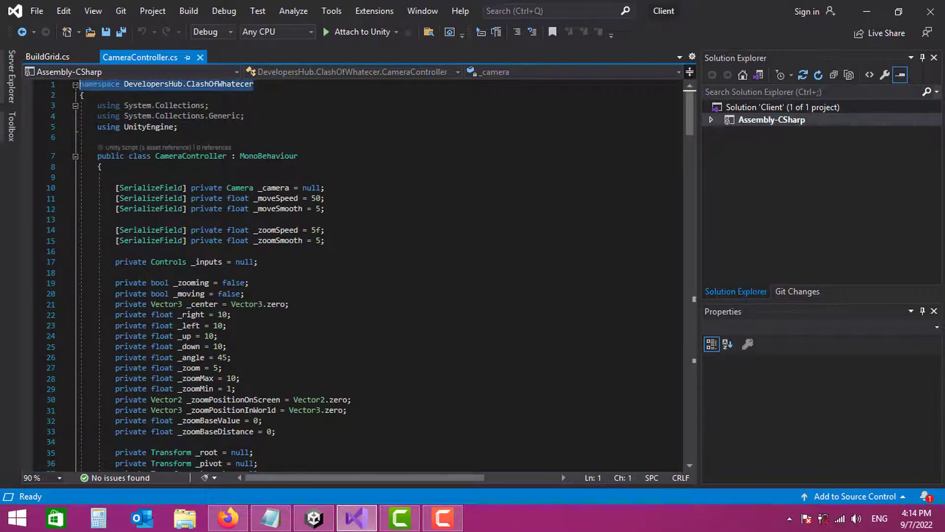
pyautogui.rightClick(107, 82)
pyautogui.click(162, 378)
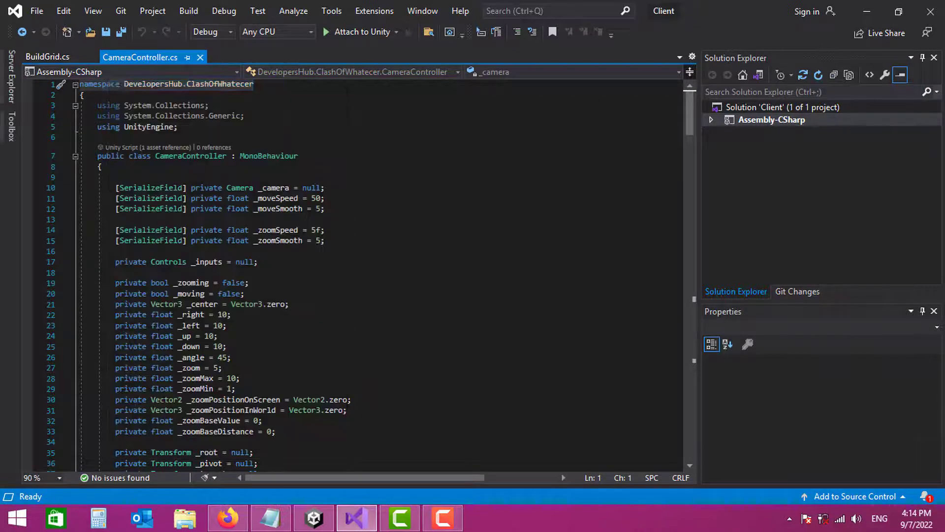
# Wrap the whole BuildGrid script in the copied namespace DevelopersHub.ClashOfWhatecer with opening and closing braces.
pyautogui.click(52, 59)
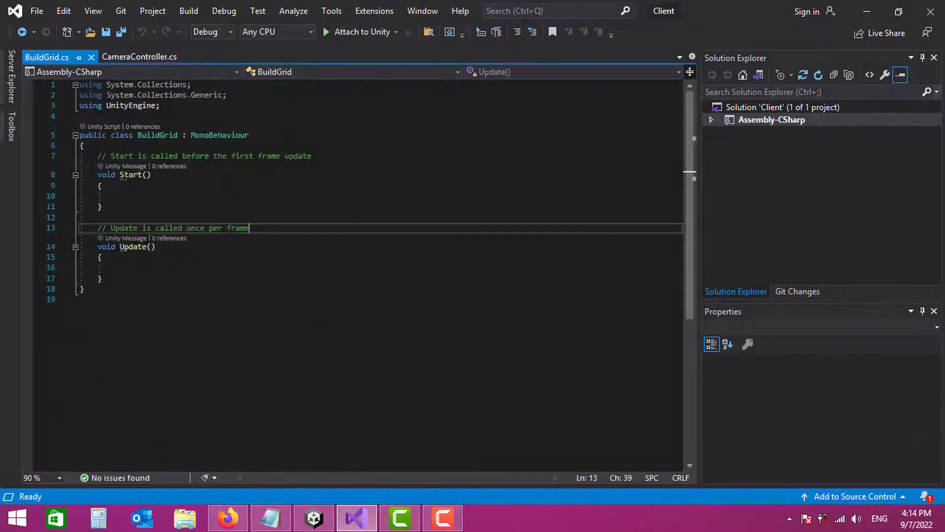
pyautogui.rightClick(82, 88)
pyautogui.click(118, 400)
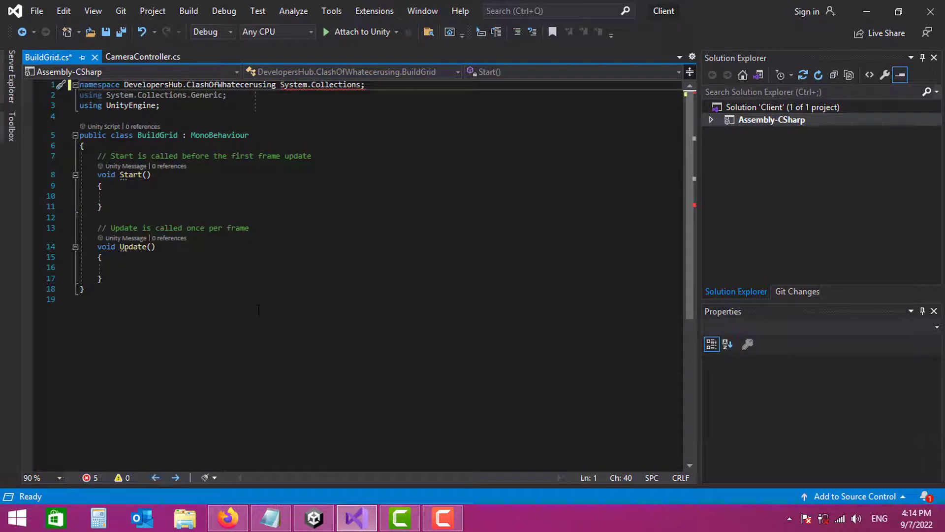
pyautogui.write('{')
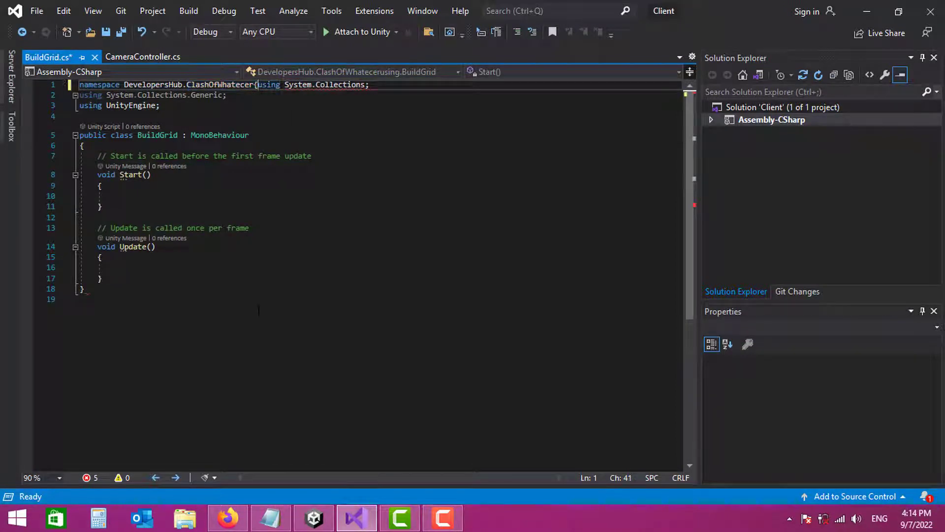
pyautogui.click(159, 319)
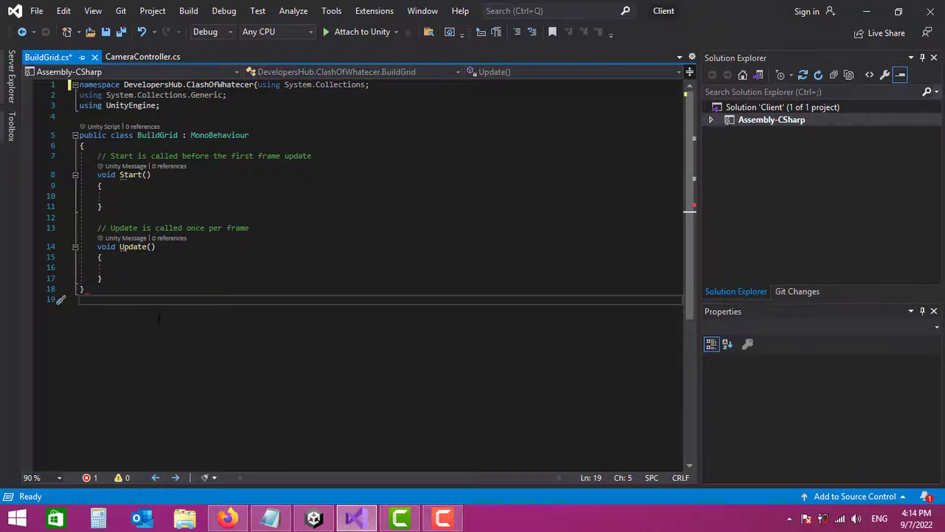
pyautogui.write('}')
# Remove the default Start and Update methods from the BuildGrid class, leaving blank lines in its body, and save the script.
pyautogui.moveTo(157, 298); pyautogui.dragTo(26, 182)
pyautogui.press('BackSpace')
pyautogui.press('Return')
pyautogui.press('Return')
pyautogui.press('Up')
pyautogui.hotkey('ctrl', 's')
# Declare the private BuildGrid fields int _rows = 45, int _columns = 45 and float _cellSize = 1f.
pyautogui.write('pri')
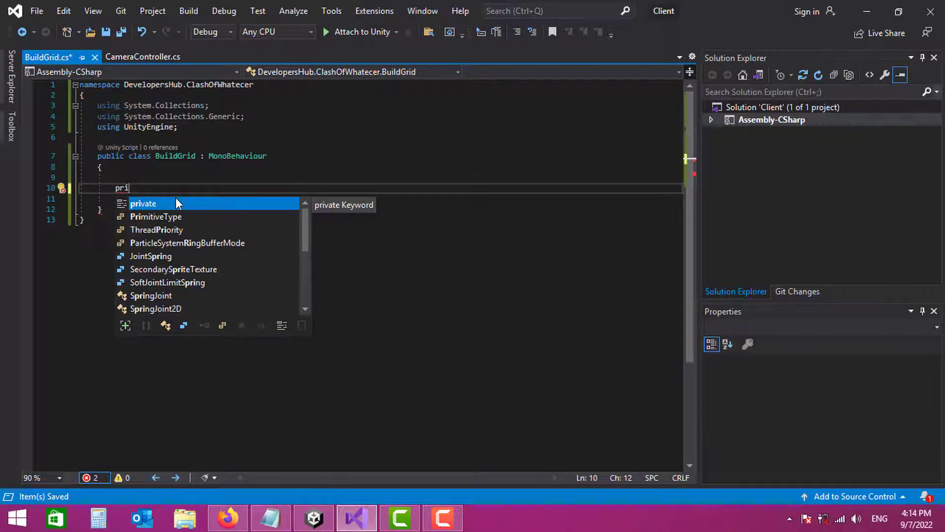
pyautogui.press('Tab')
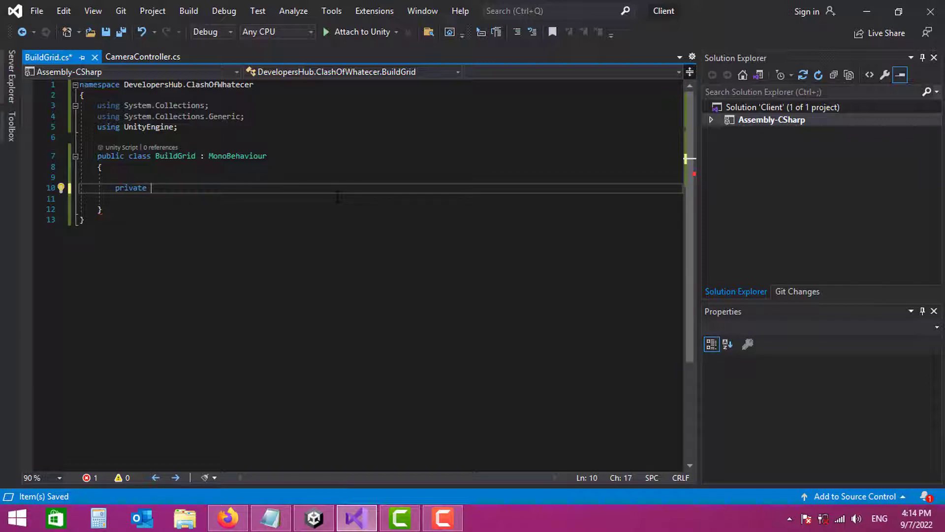
pyautogui.write('nt _rows')
pyautogui.press('BackSpace')
pyautogui.write('ws = 45;')
pyautogui.press('Return')
pyautogui.write('private i')
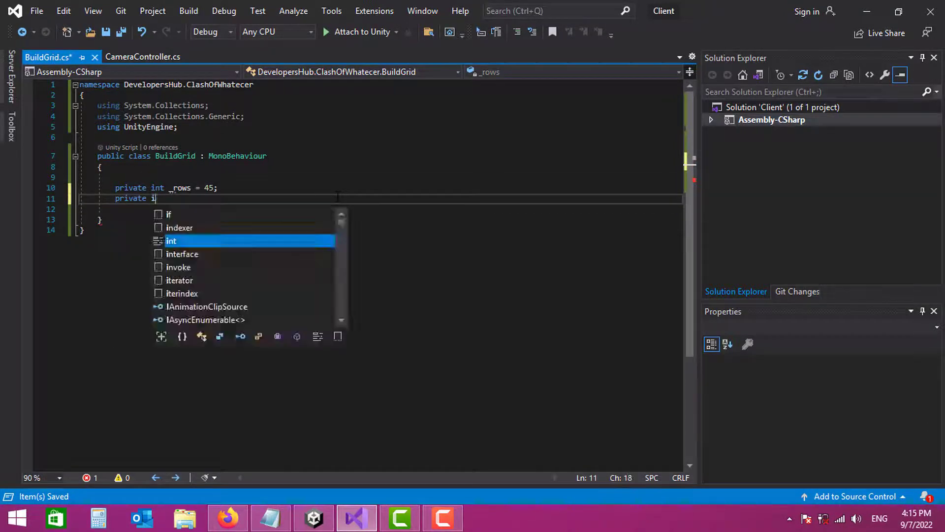
pyautogui.write('nt _columns = 45;')
pyautogui.press('Return')
pyautogui.write('private float _cellSize = 1f;')
pyautogui.press('Return')
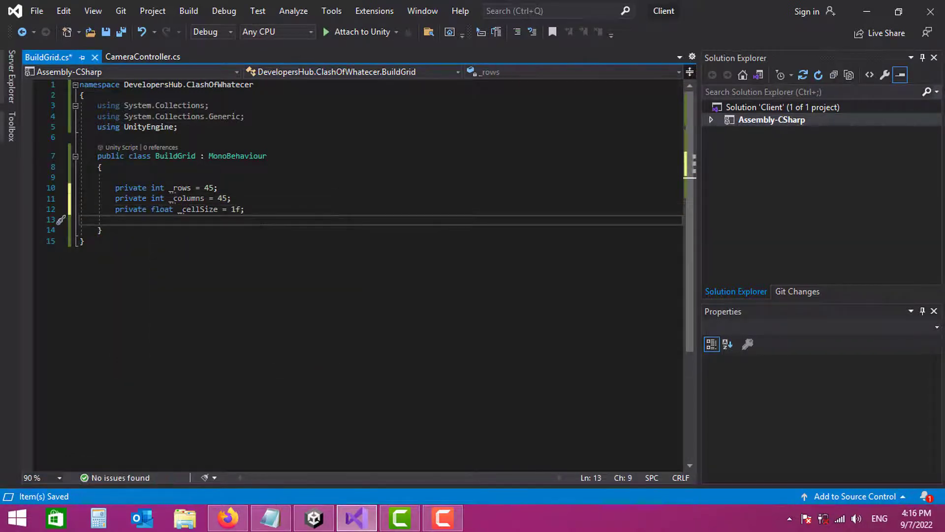
# Add an empty private void OnDrawGizmos method below the BuildGrid fields.
pyautogui.press('Return')
pyautogui.press('Return')
pyautogui.press('Up')
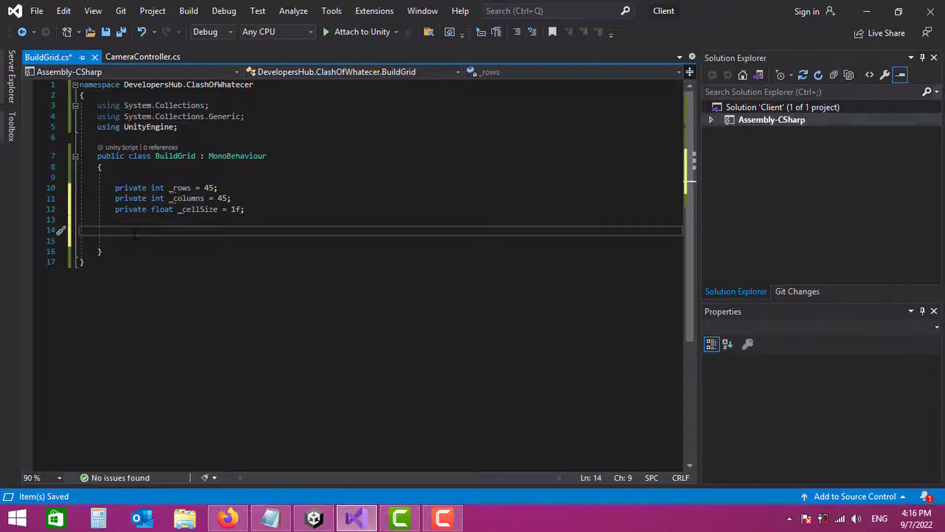
pyautogui.write('pr')
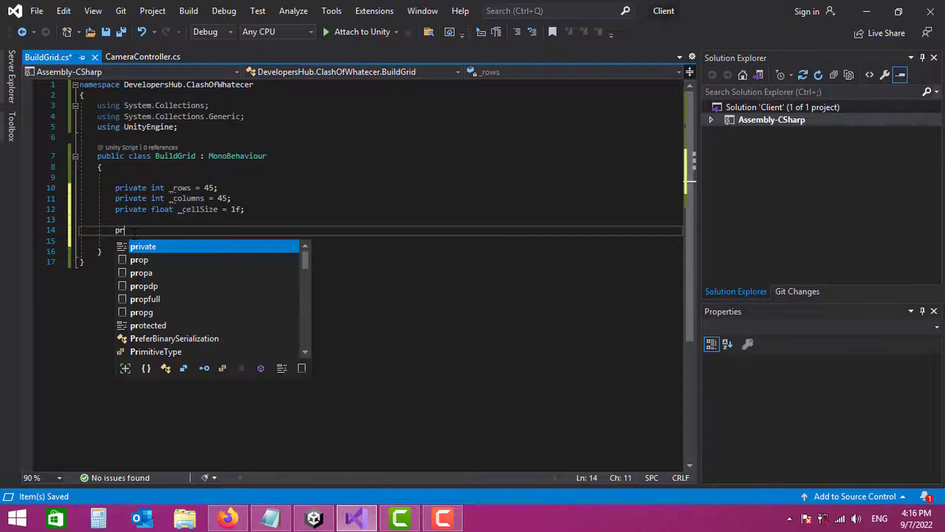
pyautogui.write('ivate void ond')
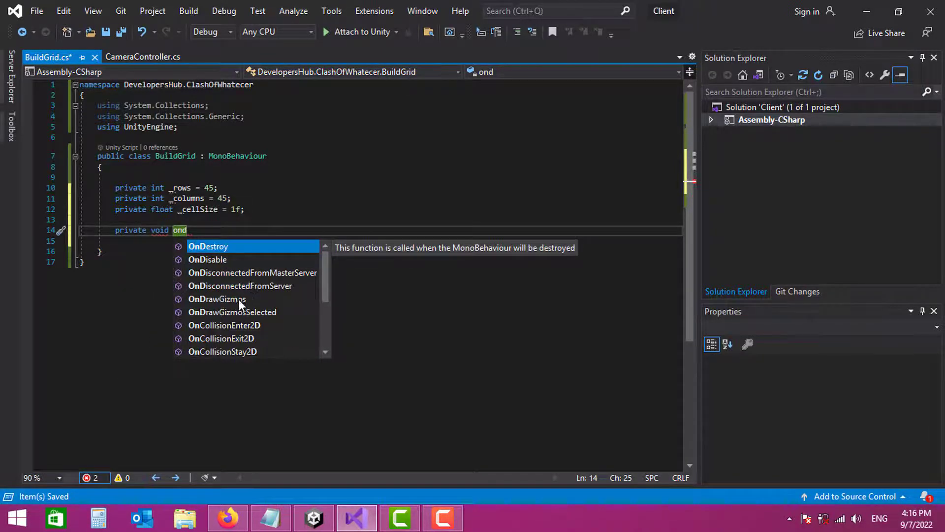
pyautogui.doubleClick(239, 299)
# Enclose the OnDrawGizmos method in an #if UNITY_EDITOR and #endif block.
pyautogui.click(140, 224)
pyautogui.press('Return')
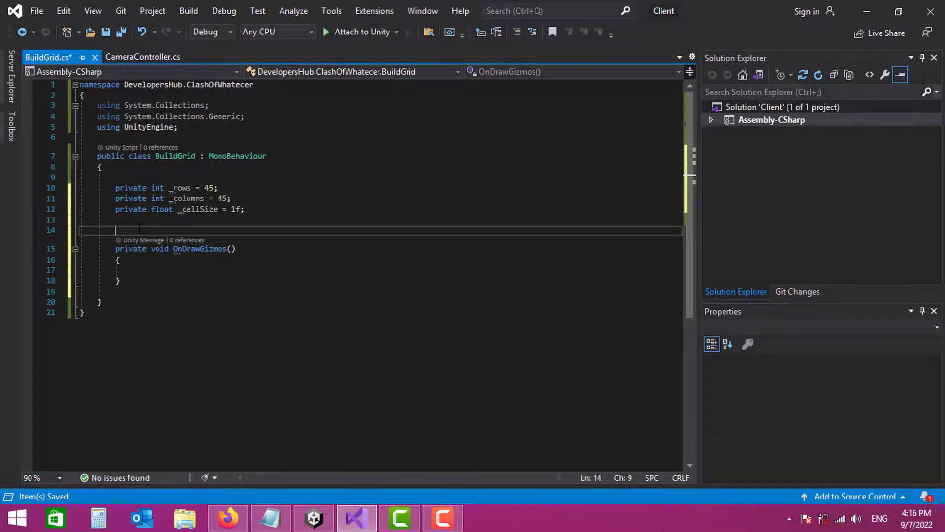
pyautogui.write('#')
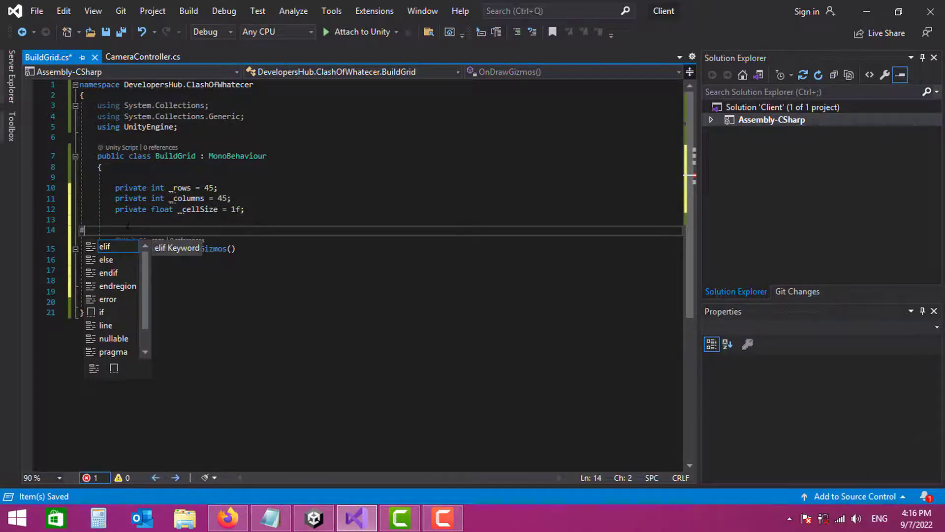
pyautogui.write('if ')
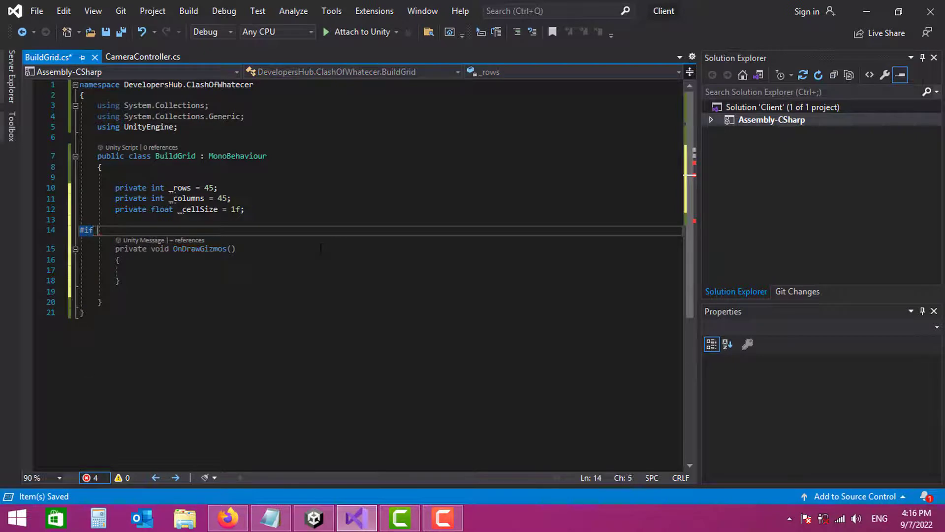
pyautogui.write('UNITY_EDIT')
pyautogui.press('Tab')
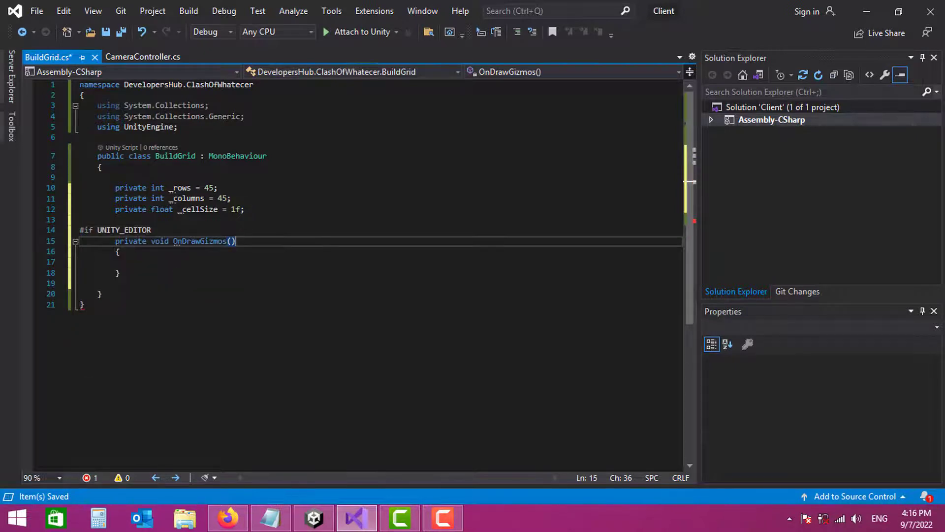
pyautogui.click(129, 293)
pyautogui.write('#en')
pyautogui.press('Return')
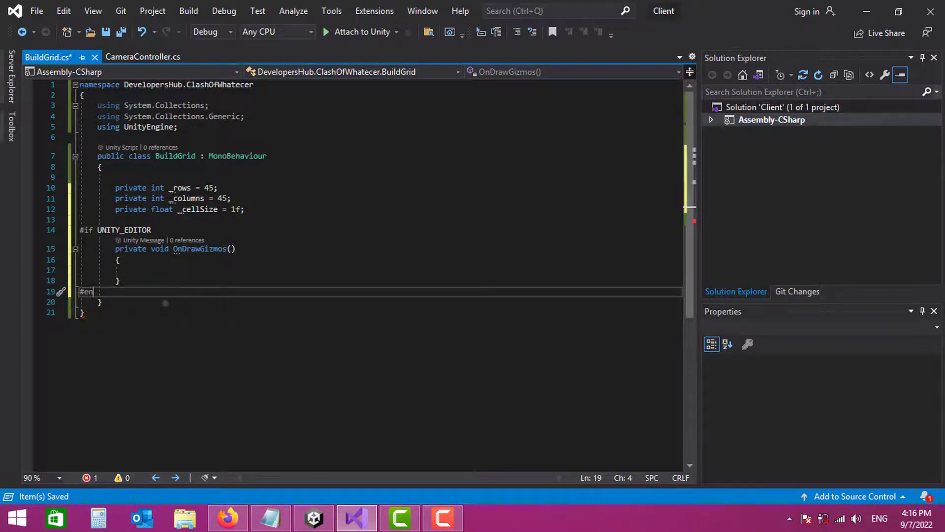
# In OnDrawGizmos, set Gizmos.color to Color.white and add a for loop running i from 0 while i <= _rows.
pyautogui.click(147, 270)
pyautogui.write('Gizmos.color = Color.white;')
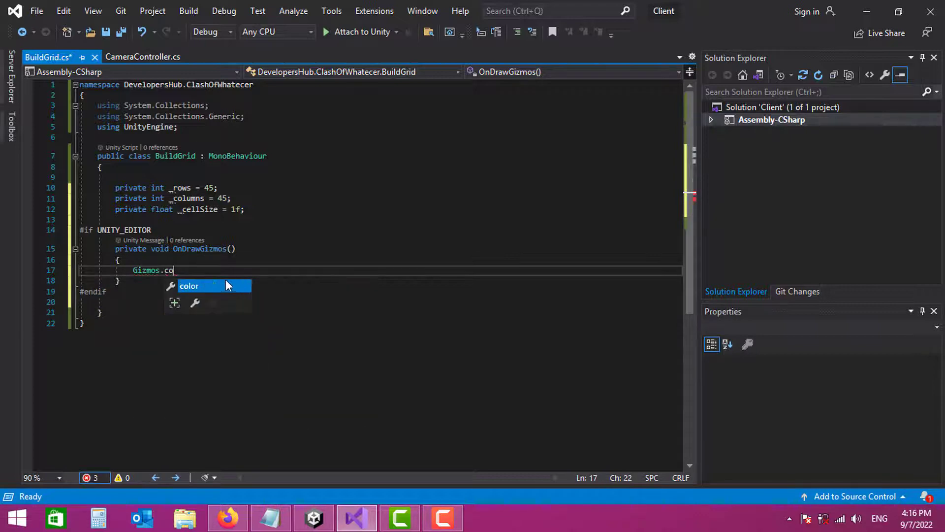
pyautogui.press('Return')
pyautogui.write('for')
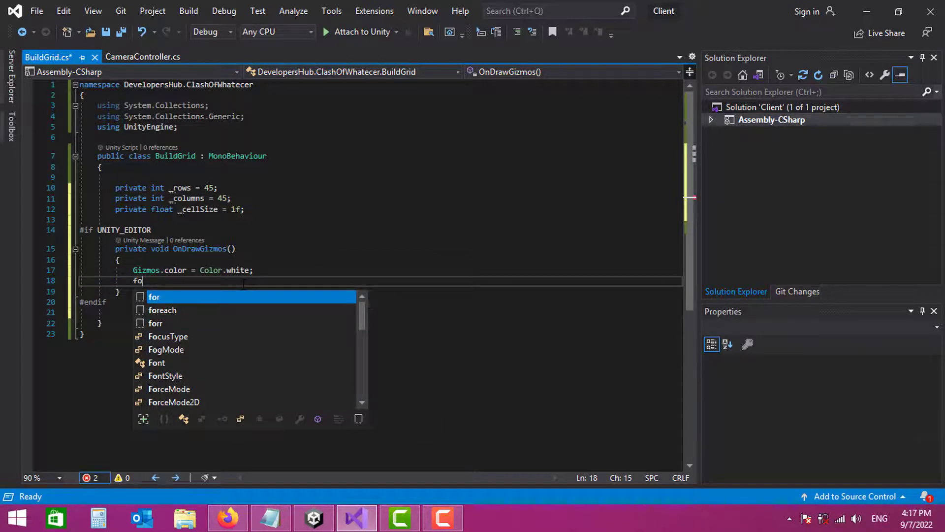
pyautogui.press('Escape')
pyautogui.press('Tab')
pyautogui.press('Tab')
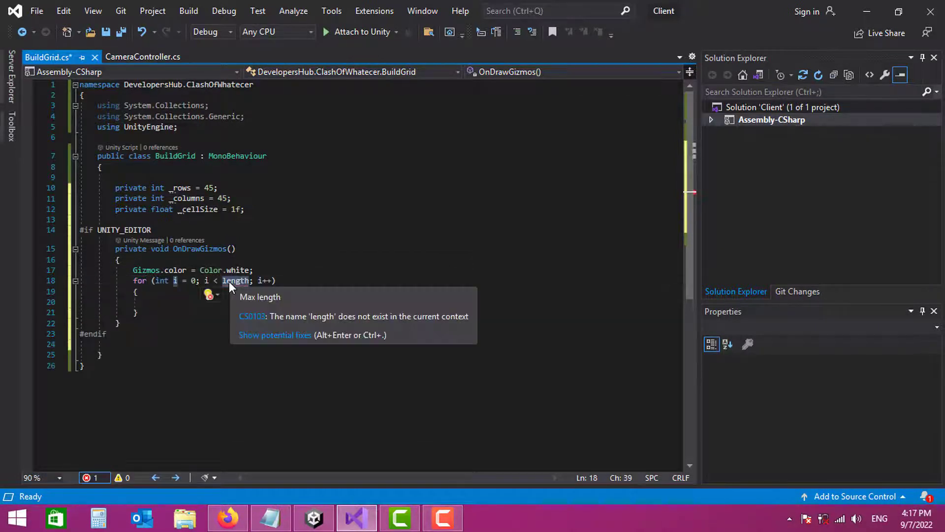
pyautogui.write('_ro')
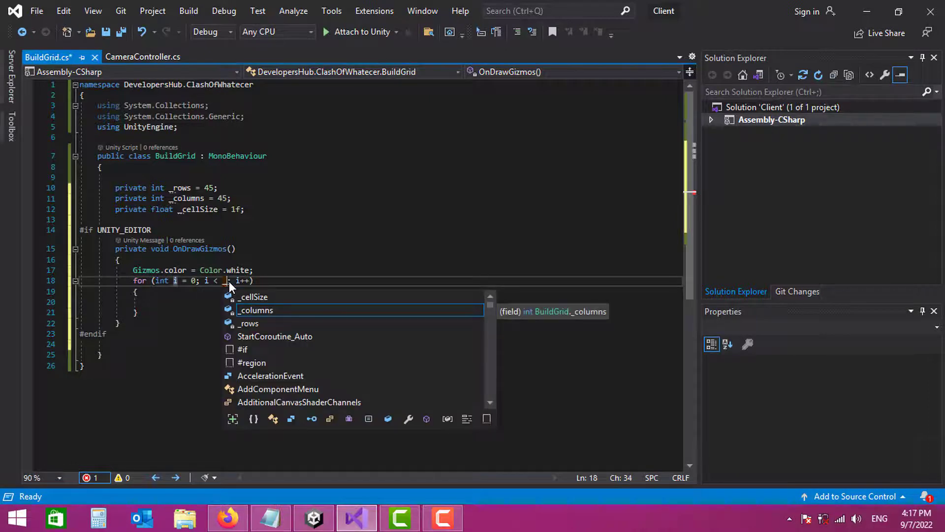
pyautogui.write('ws')
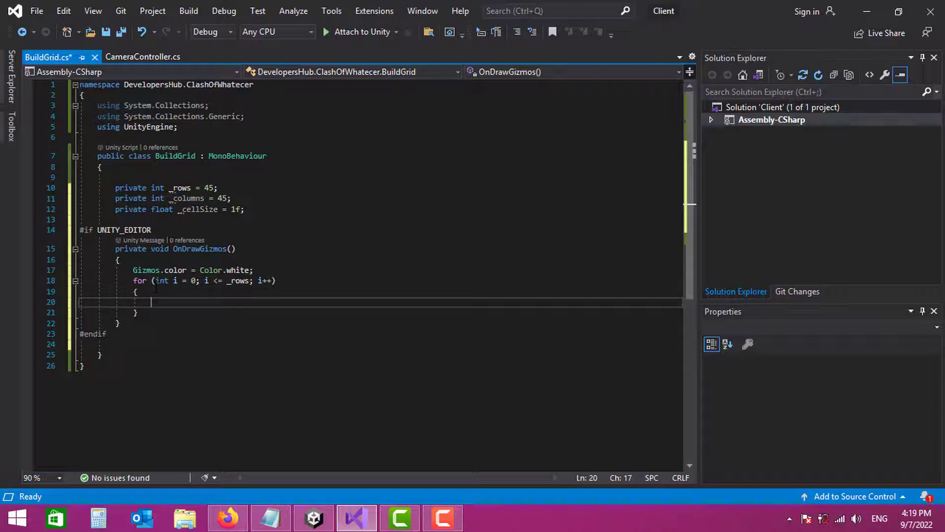
# Duplicate the rows loop below itself in OnDrawGizmos and make the copy run up to _columns.
pyautogui.moveTo(133, 280); pyautogui.dragTo(321, 305)
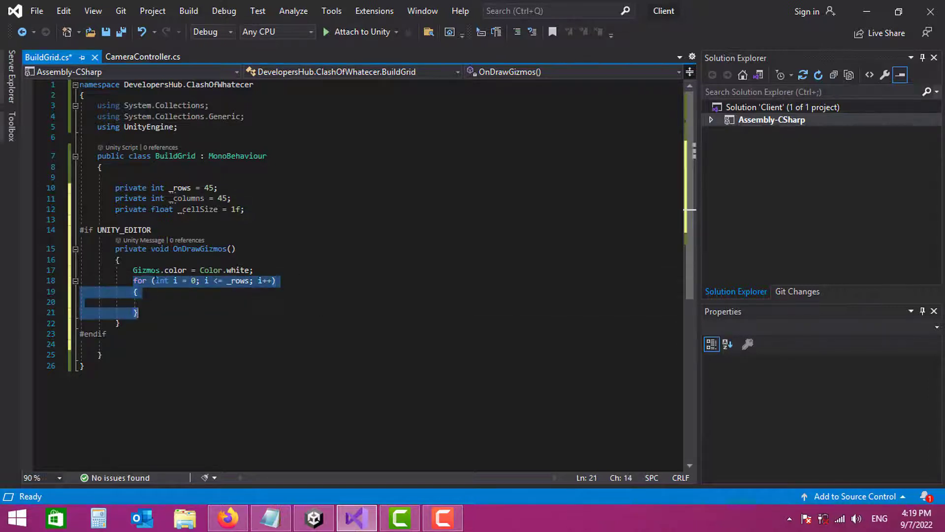
pyautogui.rightClick(172, 281)
pyautogui.click(207, 421)
pyautogui.click(153, 303)
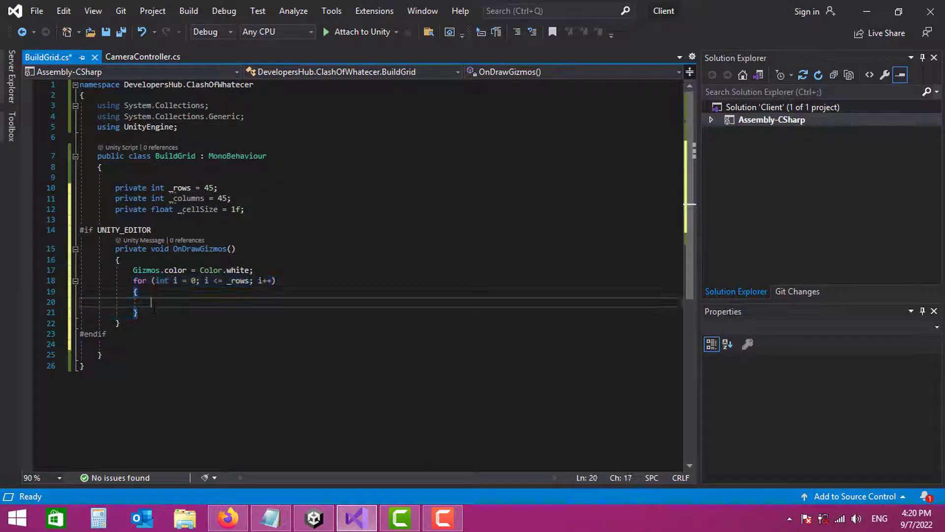
pyautogui.press('Down')
pyautogui.press('Return')
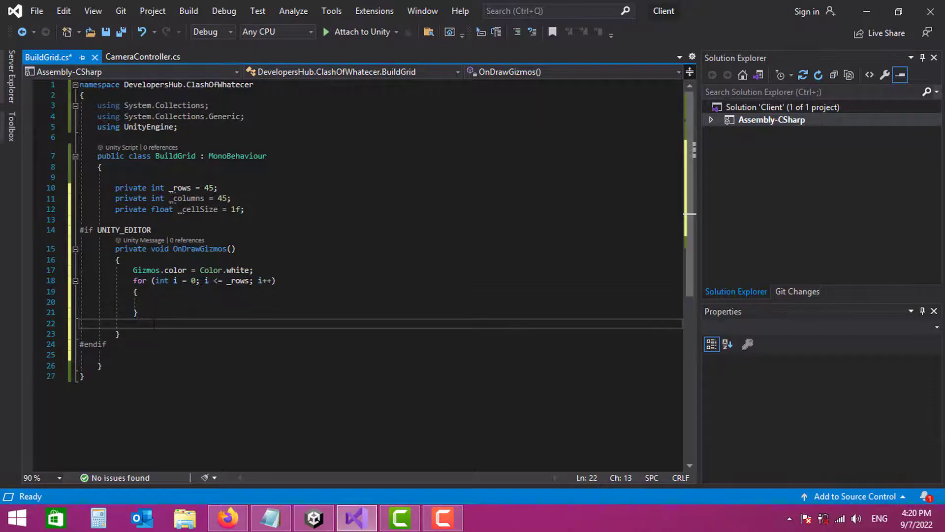
pyautogui.rightClick(154, 324)
pyautogui.click(186, 435)
pyautogui.doubleClick(237, 323)
pyautogui.write('_col')
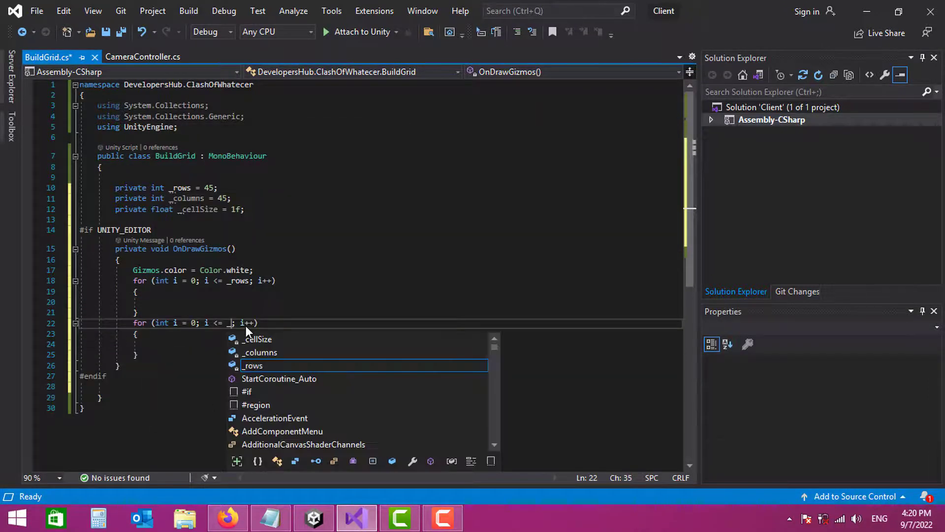
pyautogui.doubleClick(256, 340)
# In the rows loop, declare Vector3 point = transform.position + transform.forward.normalized * _cellSize * (float)i.
pyautogui.press('Up')
pyautogui.press('Up')
pyautogui.write('Vector3 ')
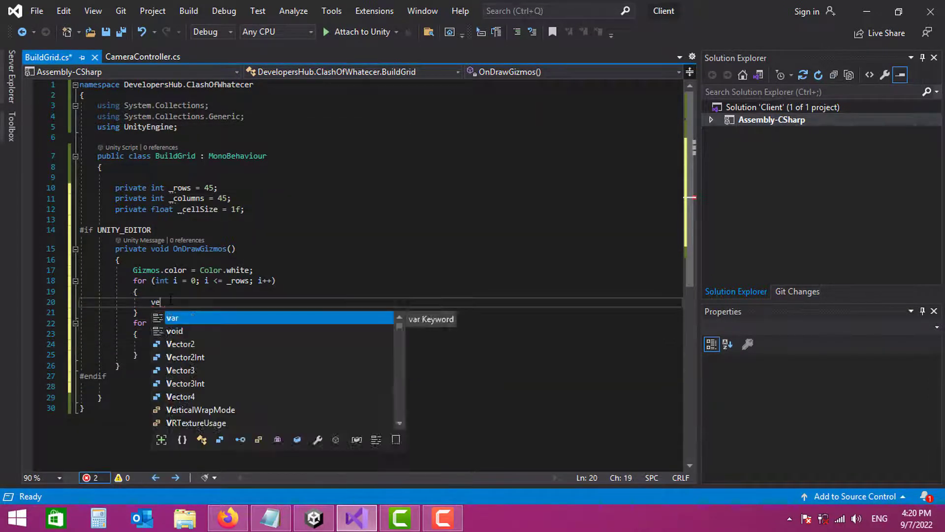
pyautogui.write('point = transform.po')
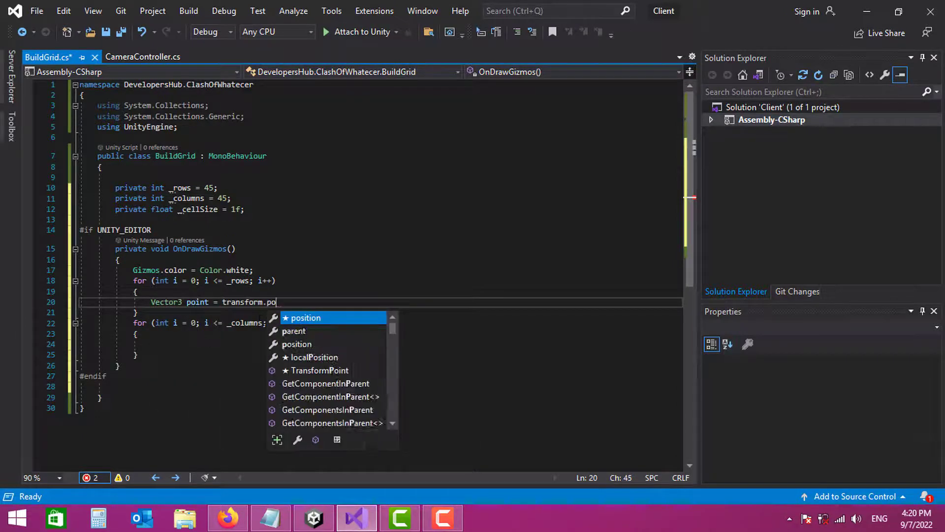
pyautogui.write('sition + transform.forward.normalized * _cellSize * (')
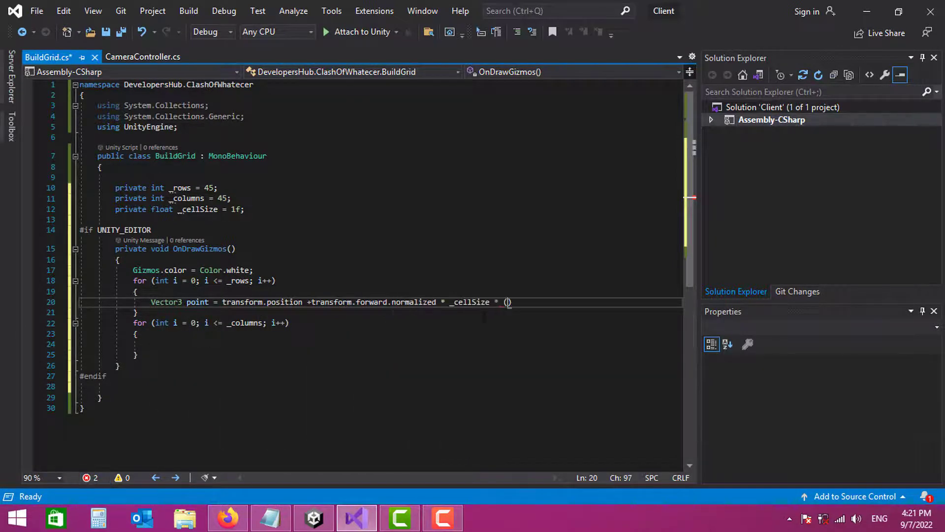
pyautogui.write('float)i;')
# In the rows loop, add Gizmos.DrawLine(point, point + transform.right.normalized * _cellSize * (float)_columns) below the point declaration.
pyautogui.press('Return')
pyautogui.write('Gizmos.dr')
pyautogui.write('awLine(point, point + ')
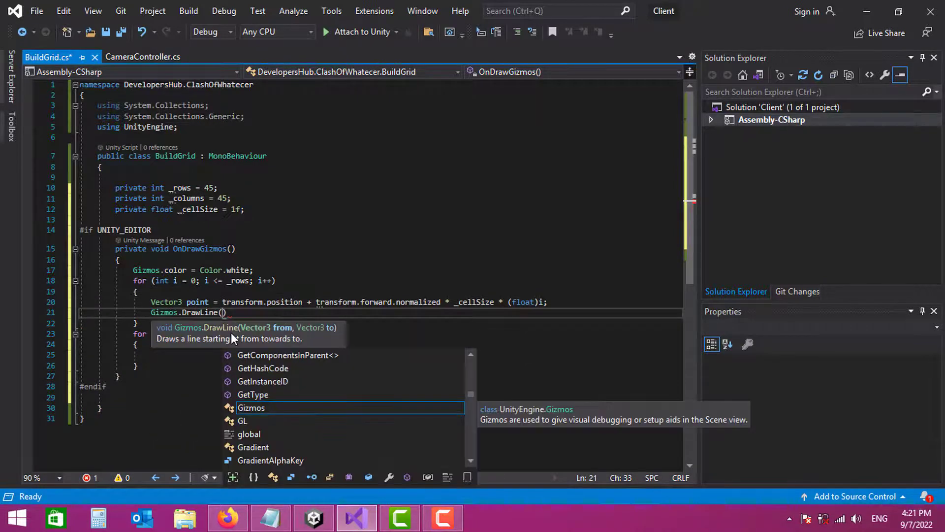
pyautogui.write('transform.right.normalized * _')
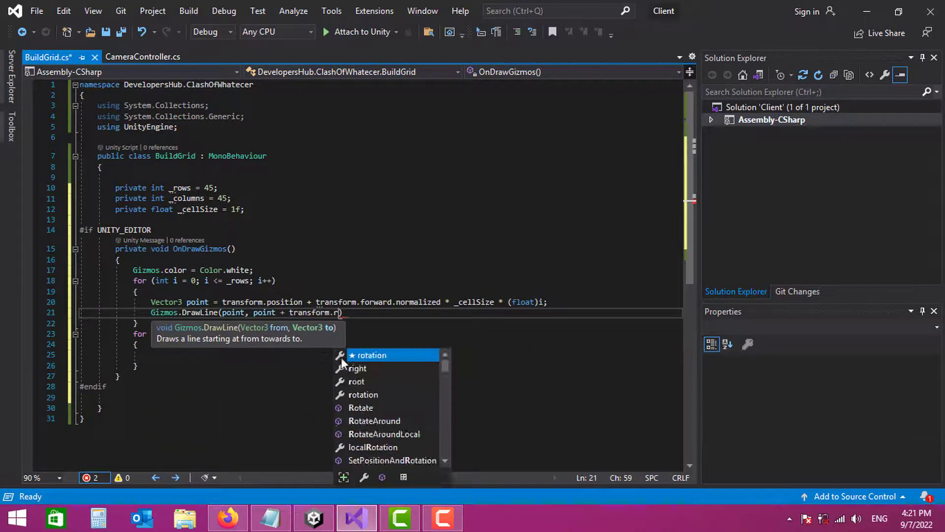
pyautogui.write('cellSize * (float)_')
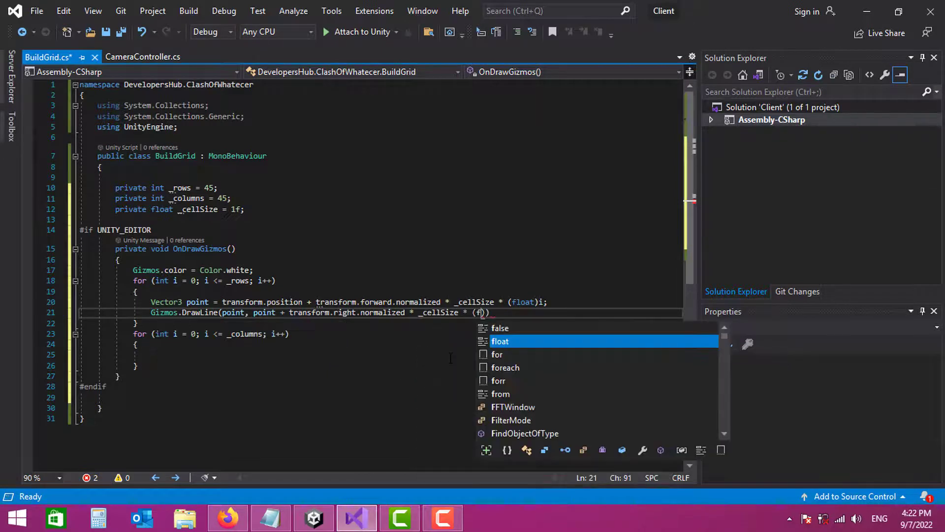
pyautogui.write('co')
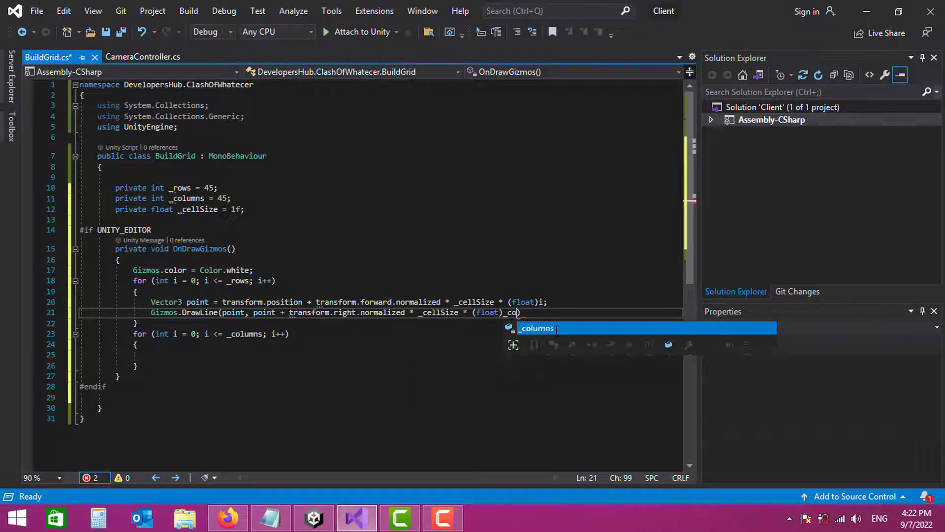
pyautogui.write('l')
pyautogui.press('Tab')
# Copy the point declaration and DrawLine statement from the rows loop into the empty columns loop.
pyautogui.moveTo(150, 302); pyautogui.dragTo(549, 313)
pyautogui.rightClick(472, 309)
pyautogui.click(492, 420)
pyautogui.click(200, 354)
pyautogui.rightClick(200, 354)
pyautogui.click(248, 436)
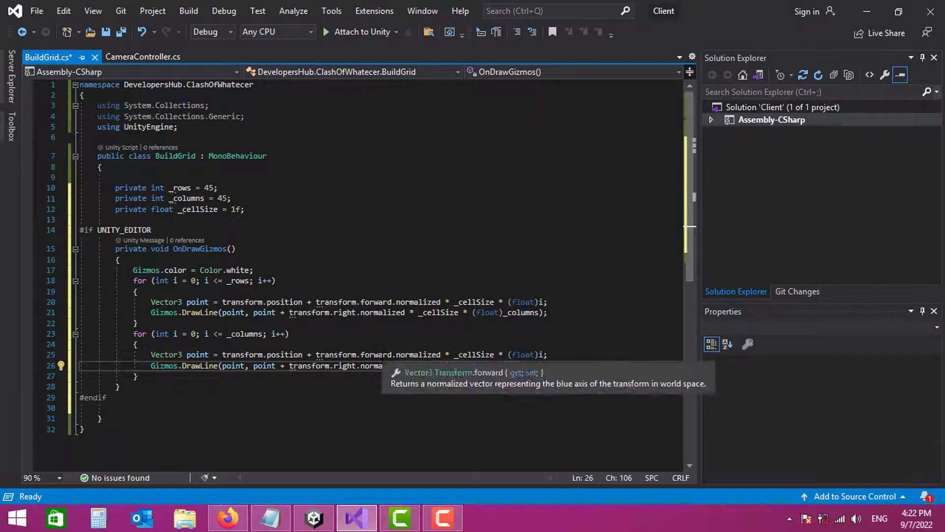
# In the columns loop's point declaration, replace transform.forward with transform.right.
pyautogui.doubleClick(376, 354)
pyautogui.press('BackSpace')
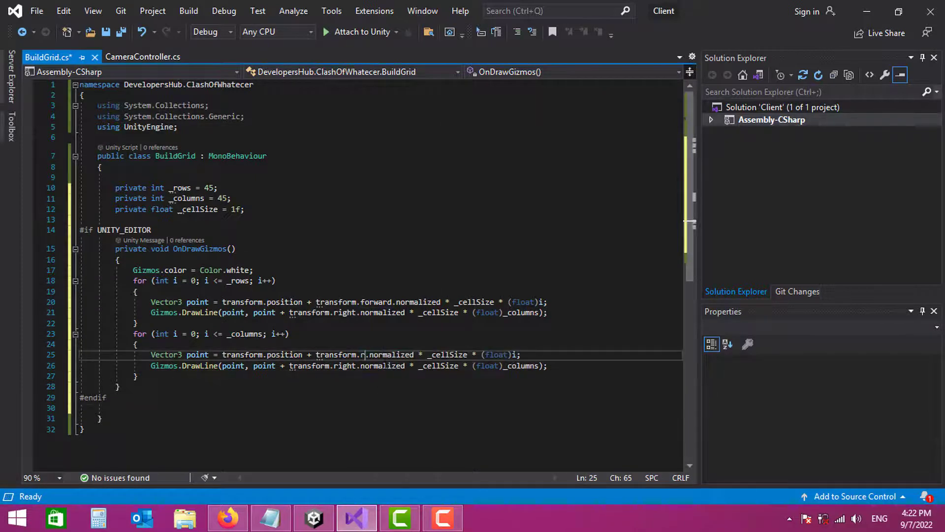
pyautogui.write('r')
pyautogui.press('Tab')
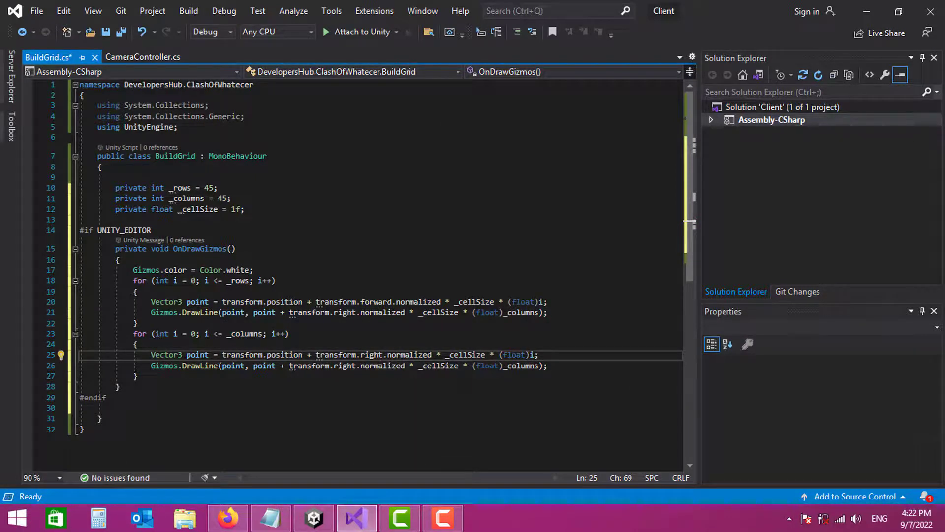
# In the columns loop's DrawLine call, change the direction to transform.forward and the multiplier to (float)_rows.
pyautogui.doubleClick(350, 367)
pyautogui.write('fo')
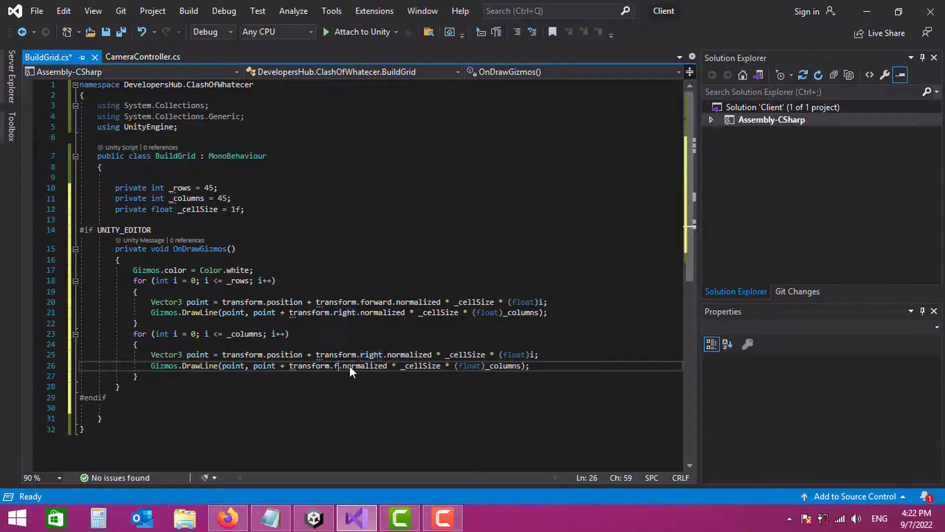
pyautogui.write('r')
pyautogui.press('Tab')
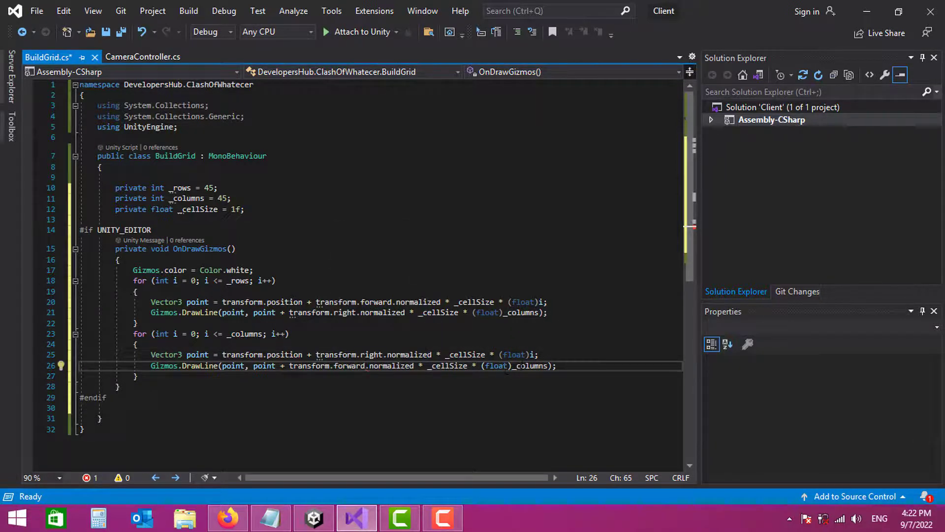
pyautogui.doubleClick(522, 365)
pyautogui.write('_r')
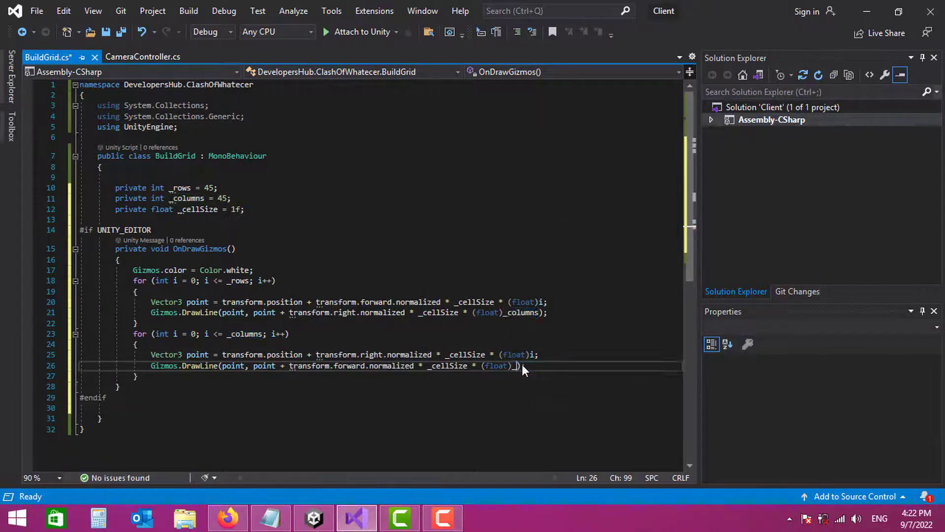
pyautogui.press('Tab')
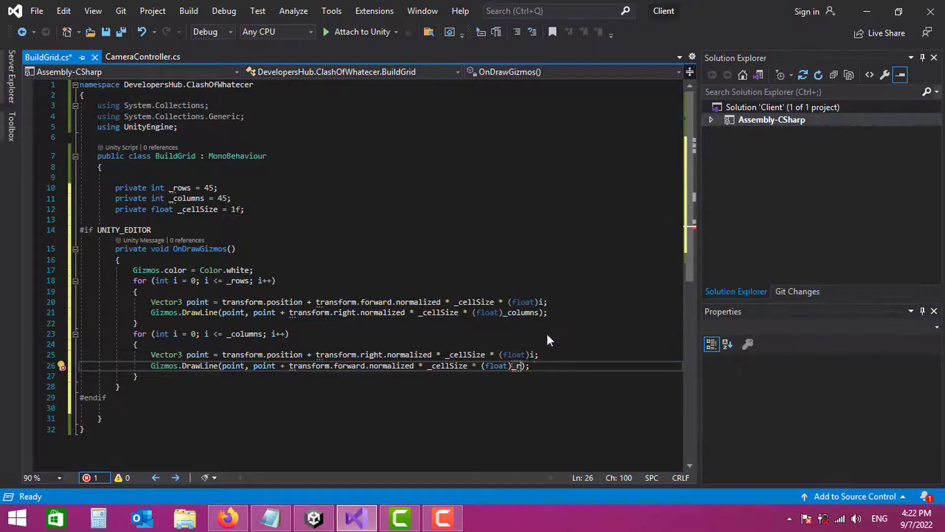
# Indent the #if UNITY_EDITOR and #endif lines to match the OnDrawGizmos method, and save the BuildGrid script.
pyautogui.click(80, 229)
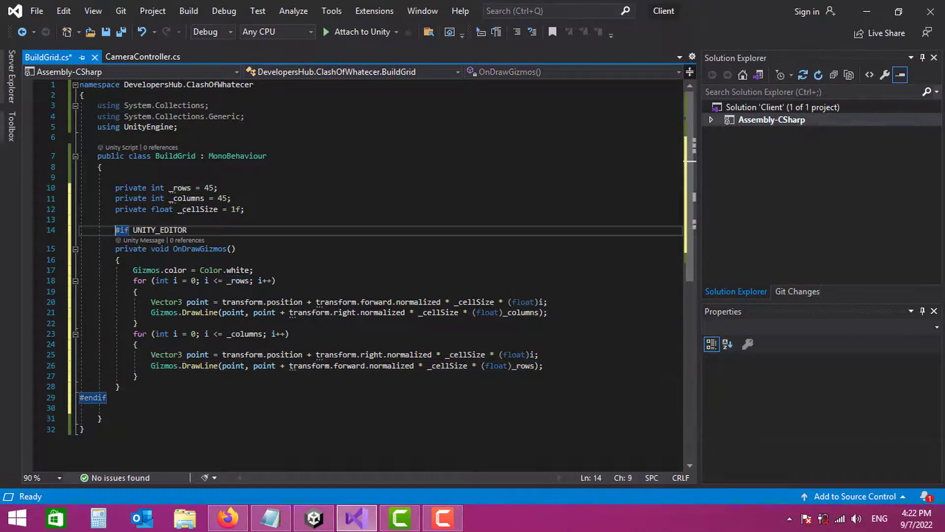
pyautogui.click(80, 397)
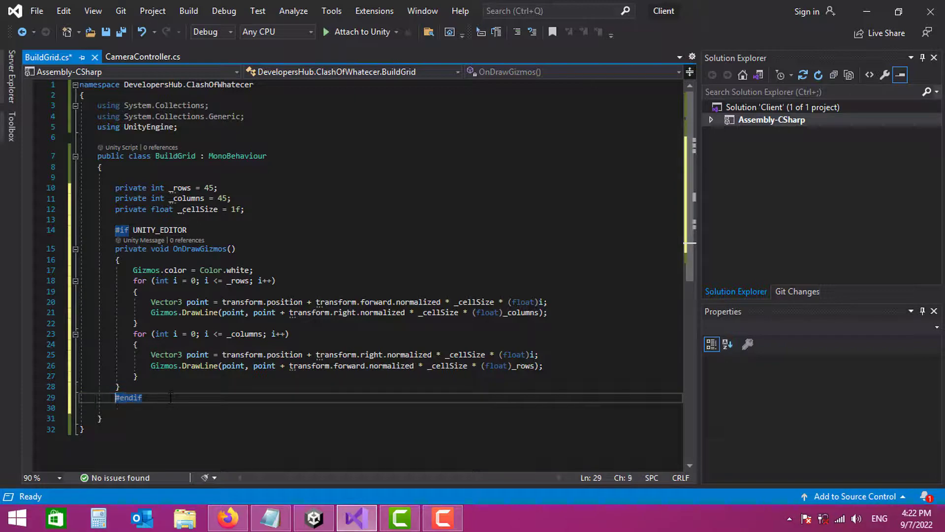
pyautogui.click(253, 270)
pyautogui.click(121, 32)
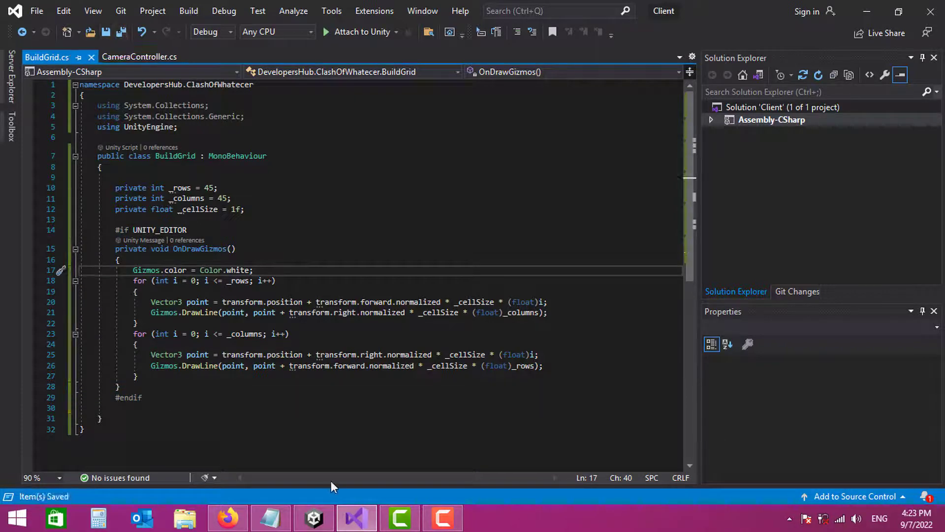
# Switch to Unity and set the Grid object's Y rotation to -45.
pyautogui.click(314, 517)
pyautogui.keyDown('alt'); pyautogui.moveTo(246, 189); pyautogui.dragTo(326, 278); pyautogui.keyUp('alt')
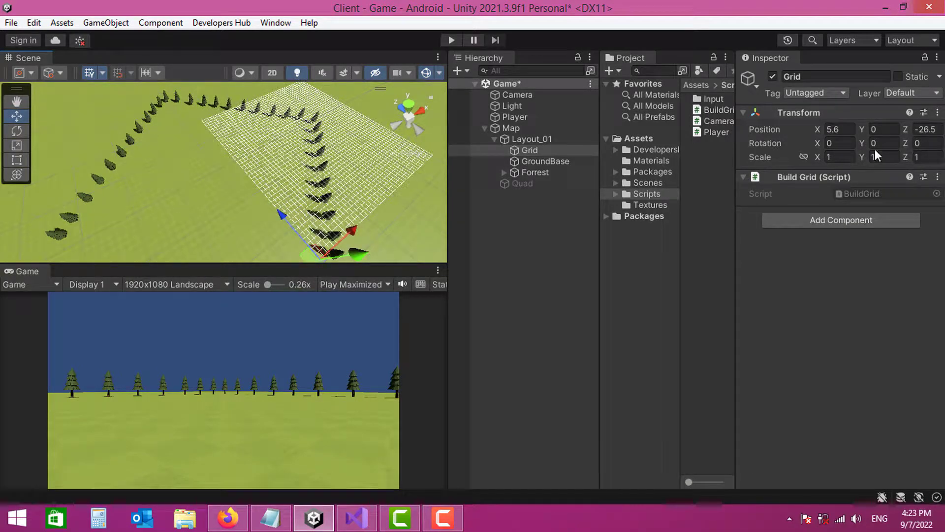
pyautogui.moveTo(868, 146); pyautogui.dragTo(889, 148)
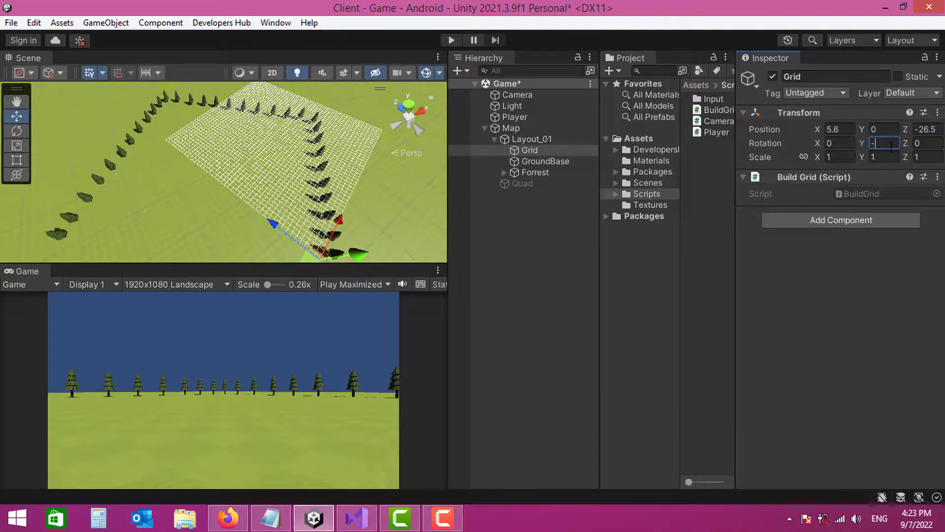
pyautogui.write('45')
pyautogui.press('Return')
# Show the scene from the top view to check how the grid lines up with the trees.
pyautogui.click(410, 106)
pyautogui.click(409, 106)
pyautogui.moveTo(285, 174); pyautogui.dragTo(244, 207, button='middle')
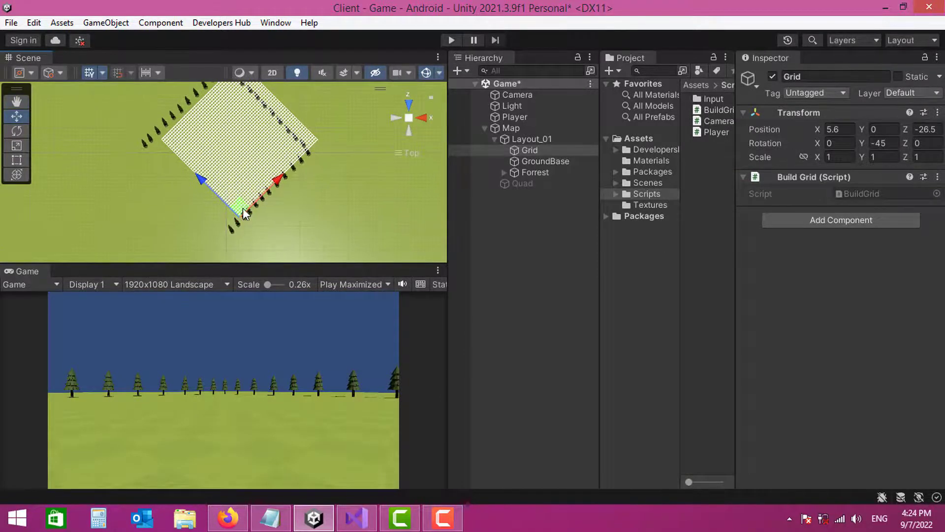